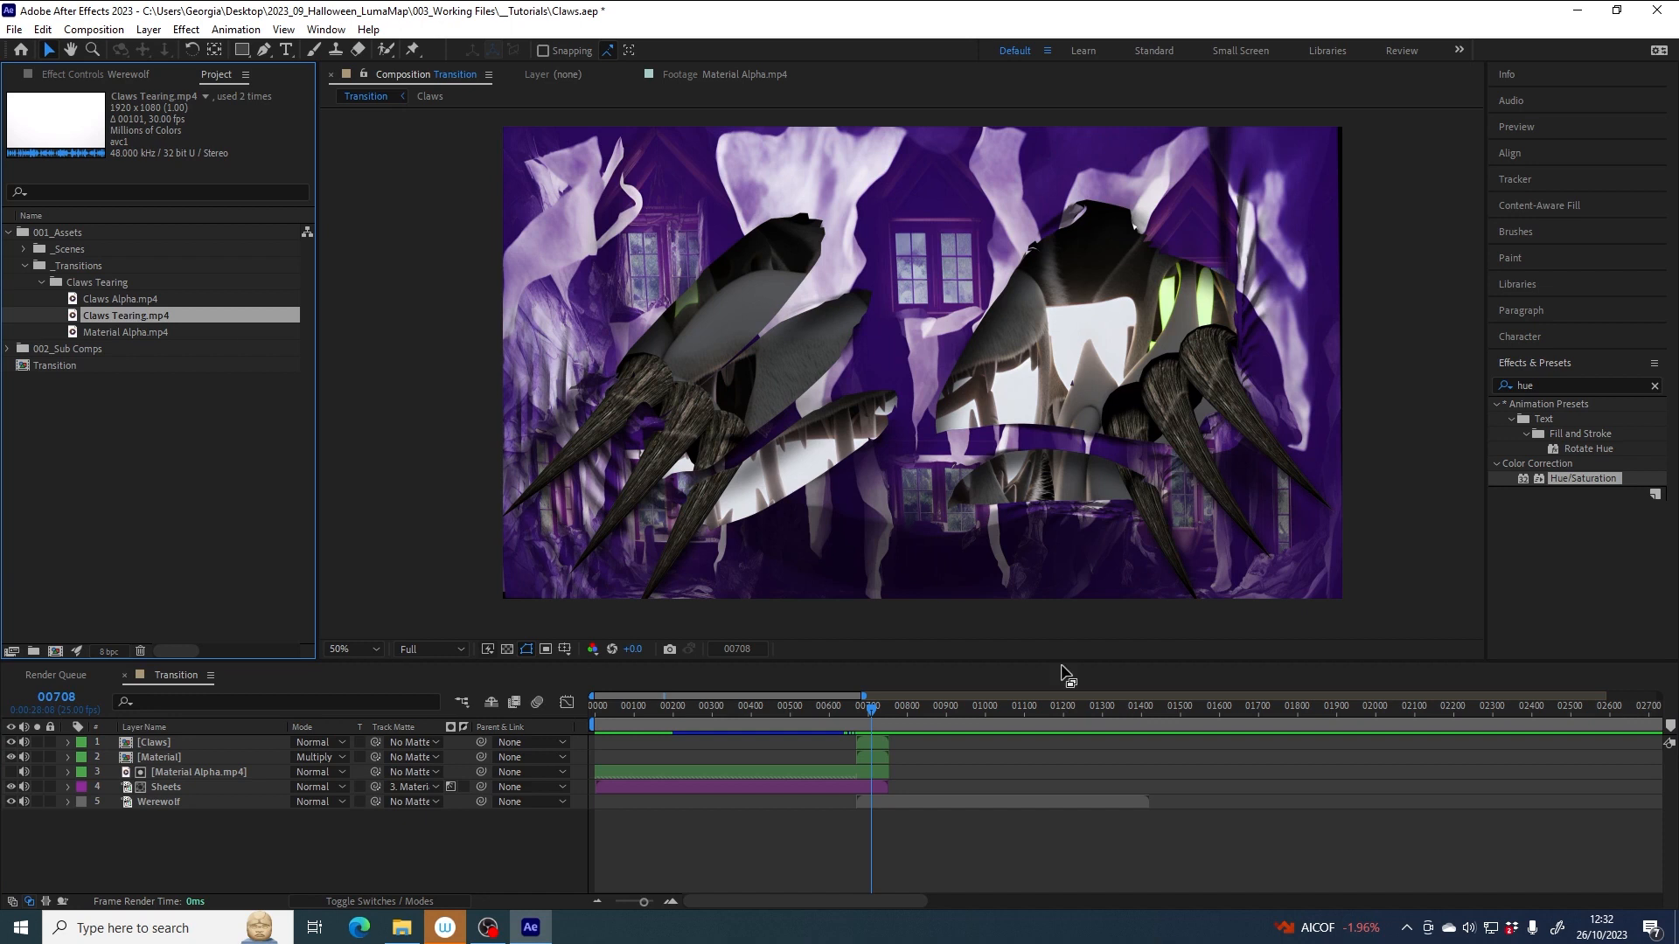
# - Delete the Claws, Material and Material Alpha.mp4 layers from the Transition composition
pyautogui.click(159, 746)
pyautogui.keyDown('shift'); pyautogui.click(166, 774); pyautogui.keyUp('shift')
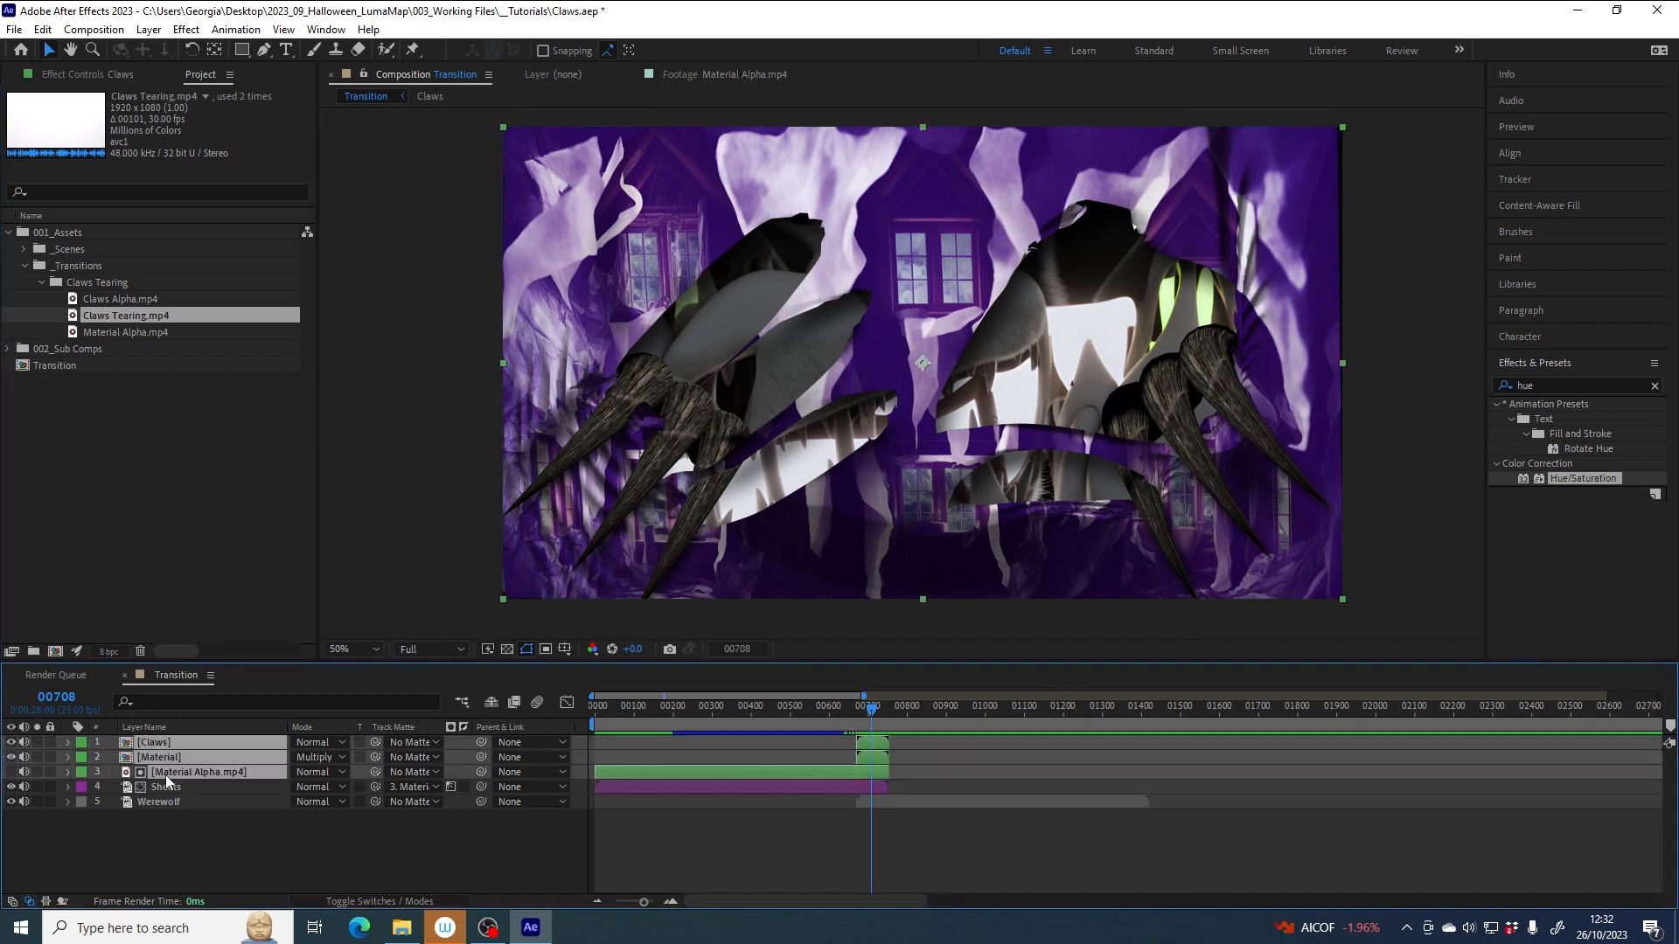
pyautogui.press('Delete')
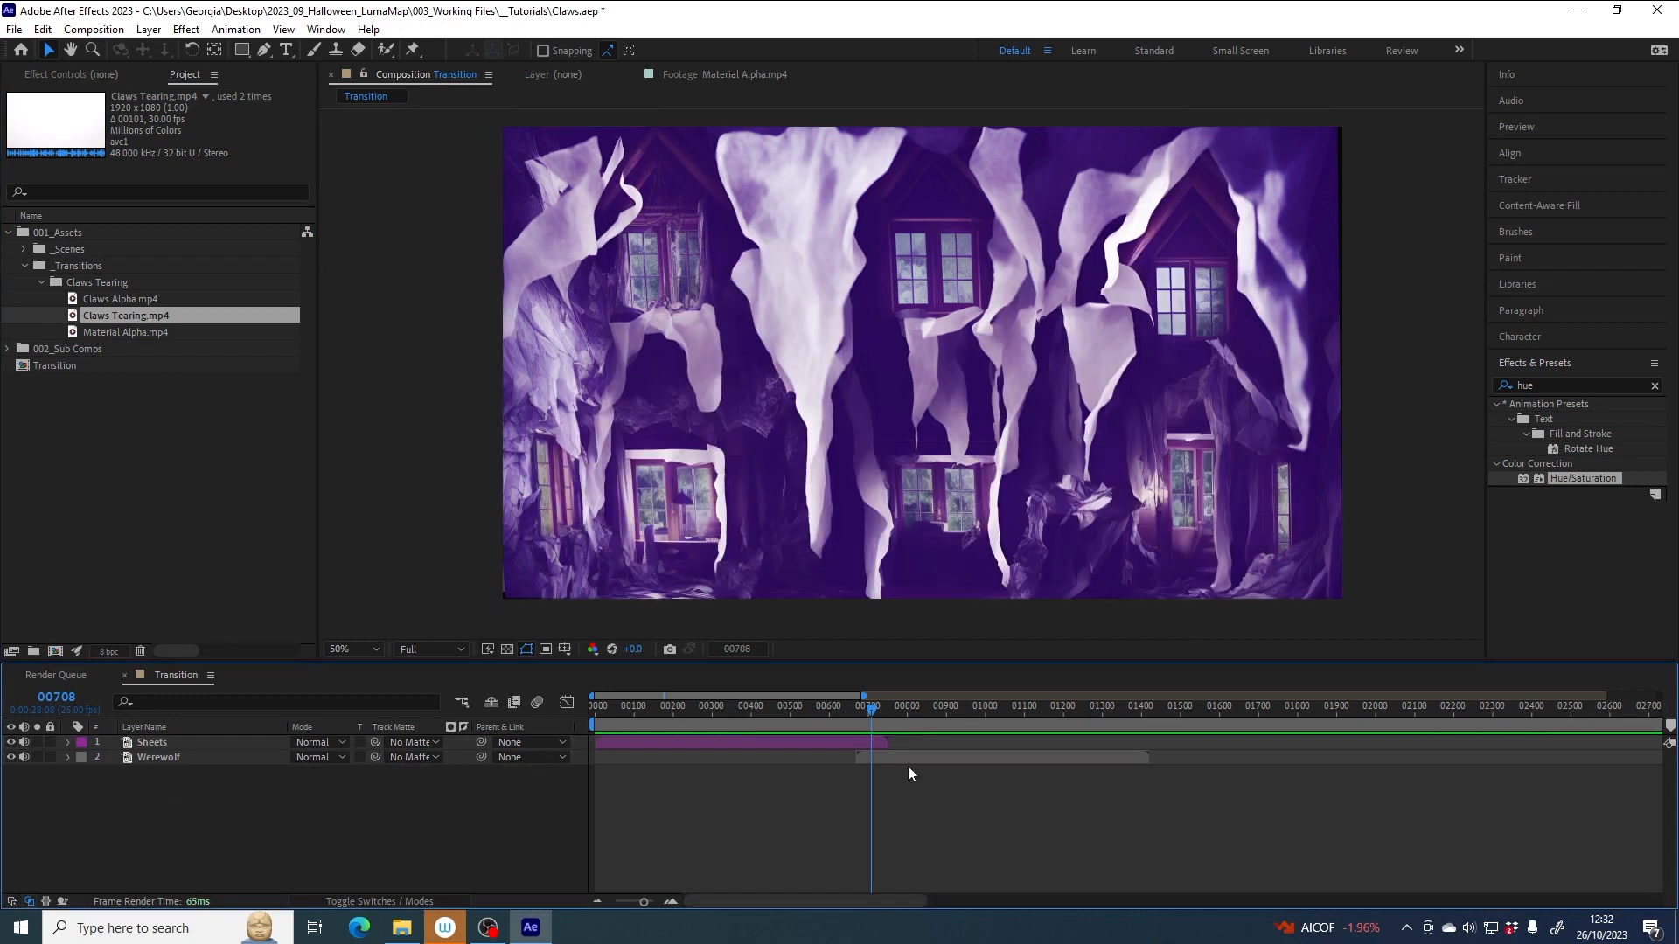
# - Examine the changeover between the Sheets and Werewolf layers, and preview the Claws Tearing.mp4 footage
pyautogui.moveTo(852, 708); pyautogui.dragTo(918, 705)
pyautogui.click(869, 742)
pyautogui.click(870, 755)
pyautogui.click(872, 744)
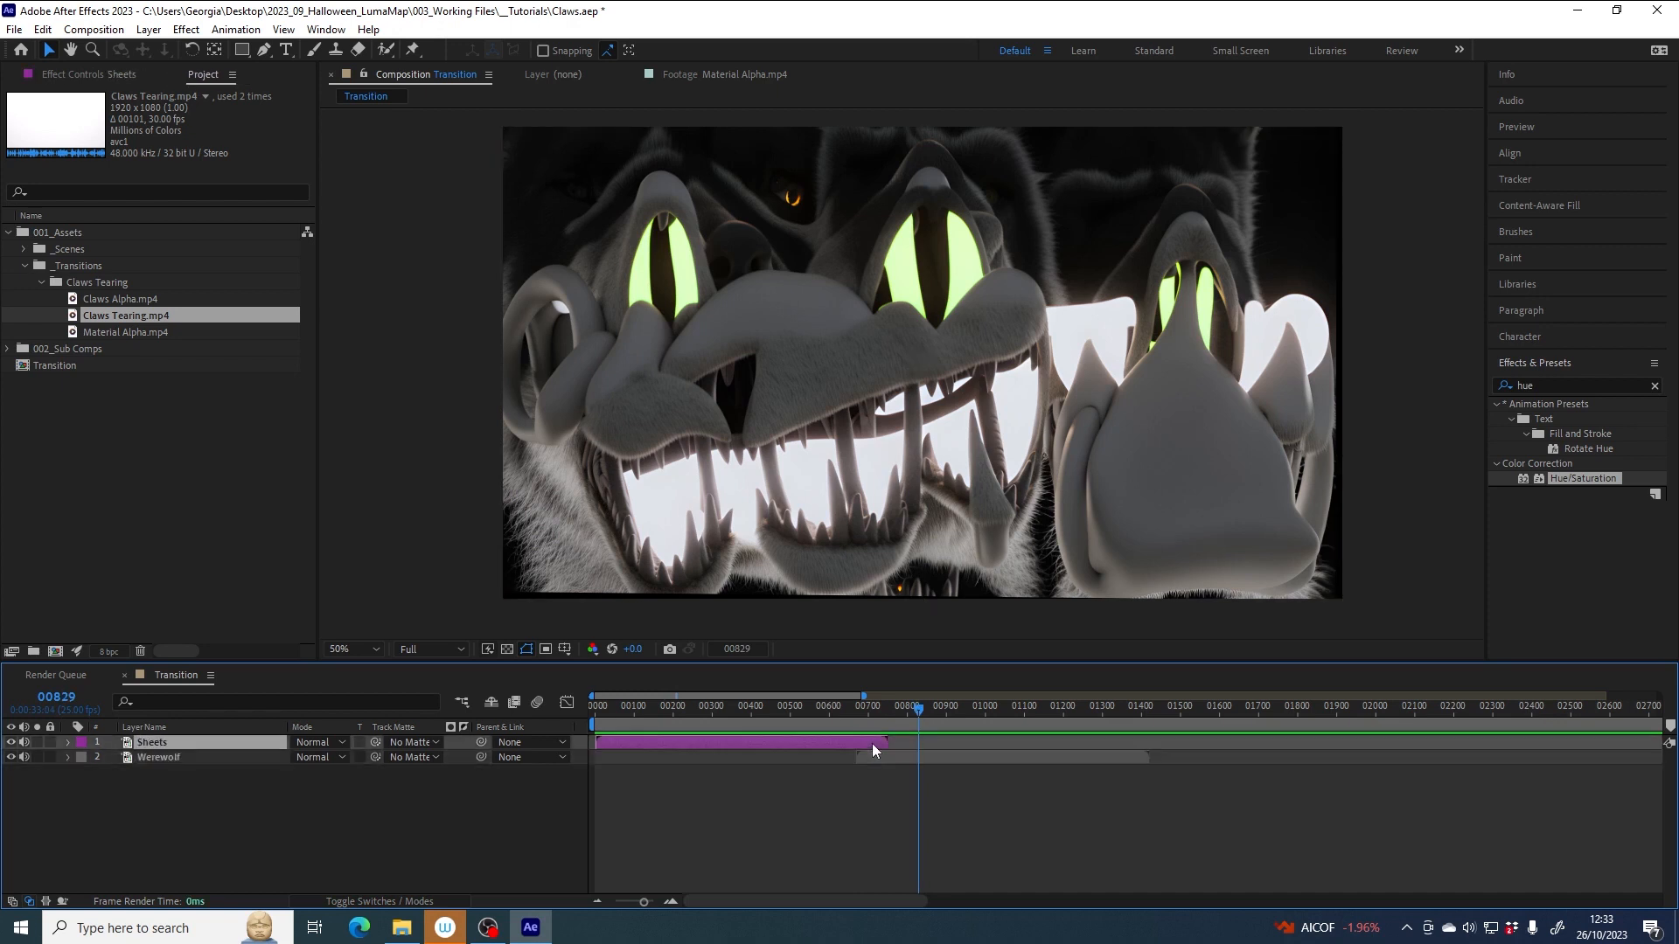
pyautogui.moveTo(869, 710); pyautogui.dragTo(872, 706)
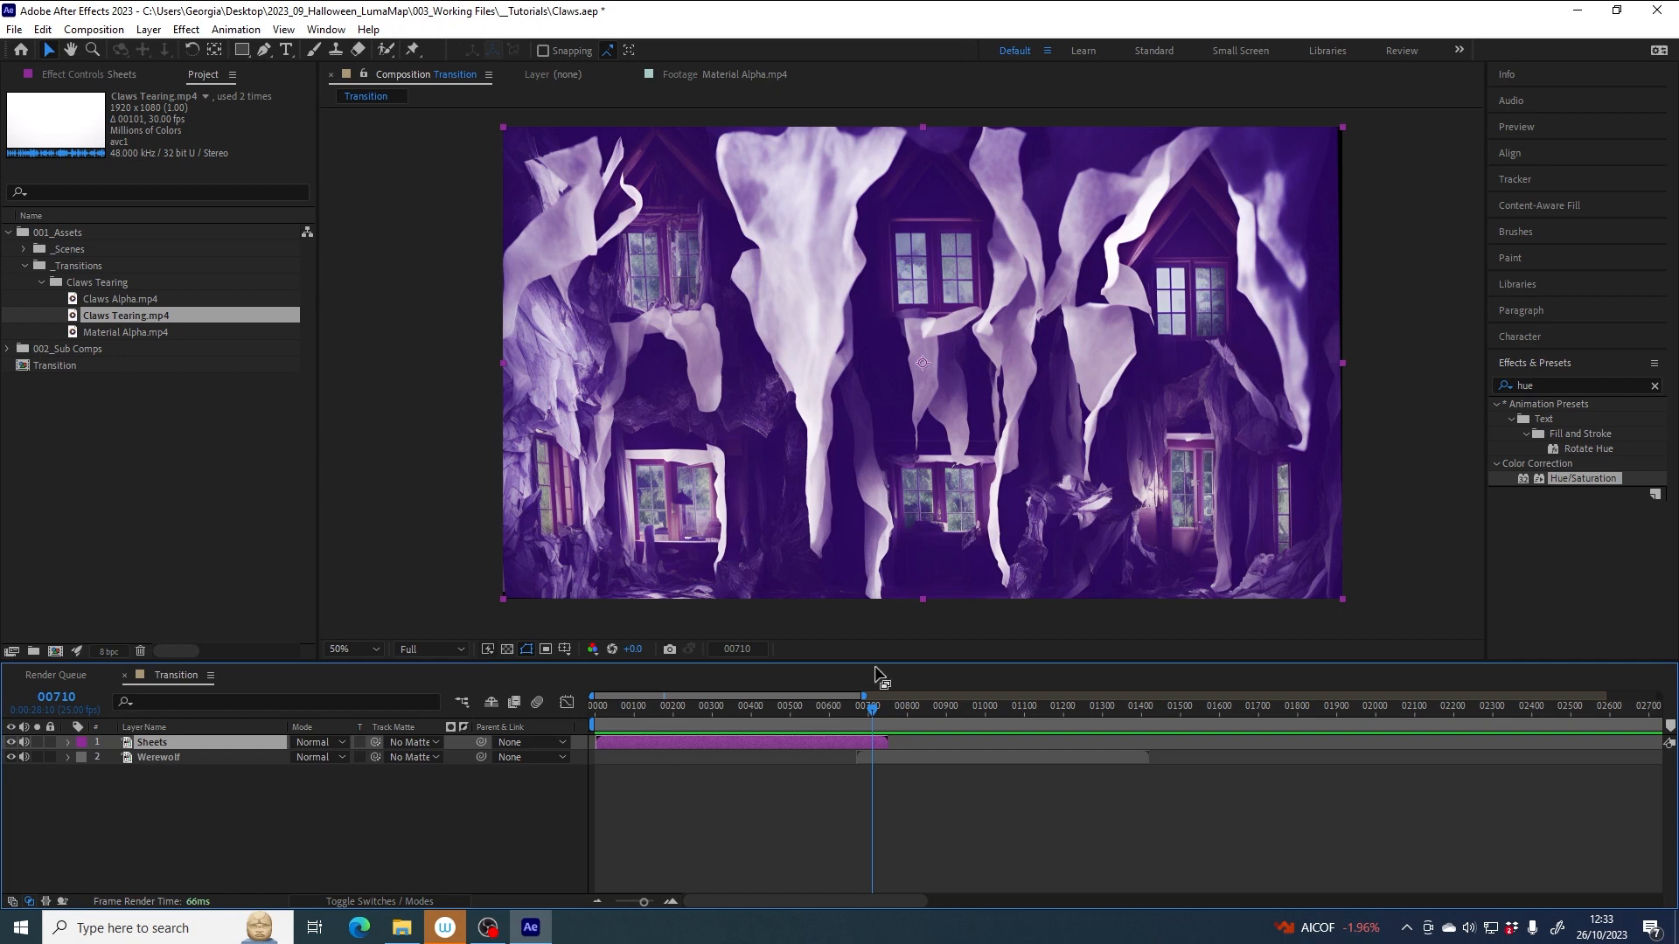
pyautogui.click(894, 707)
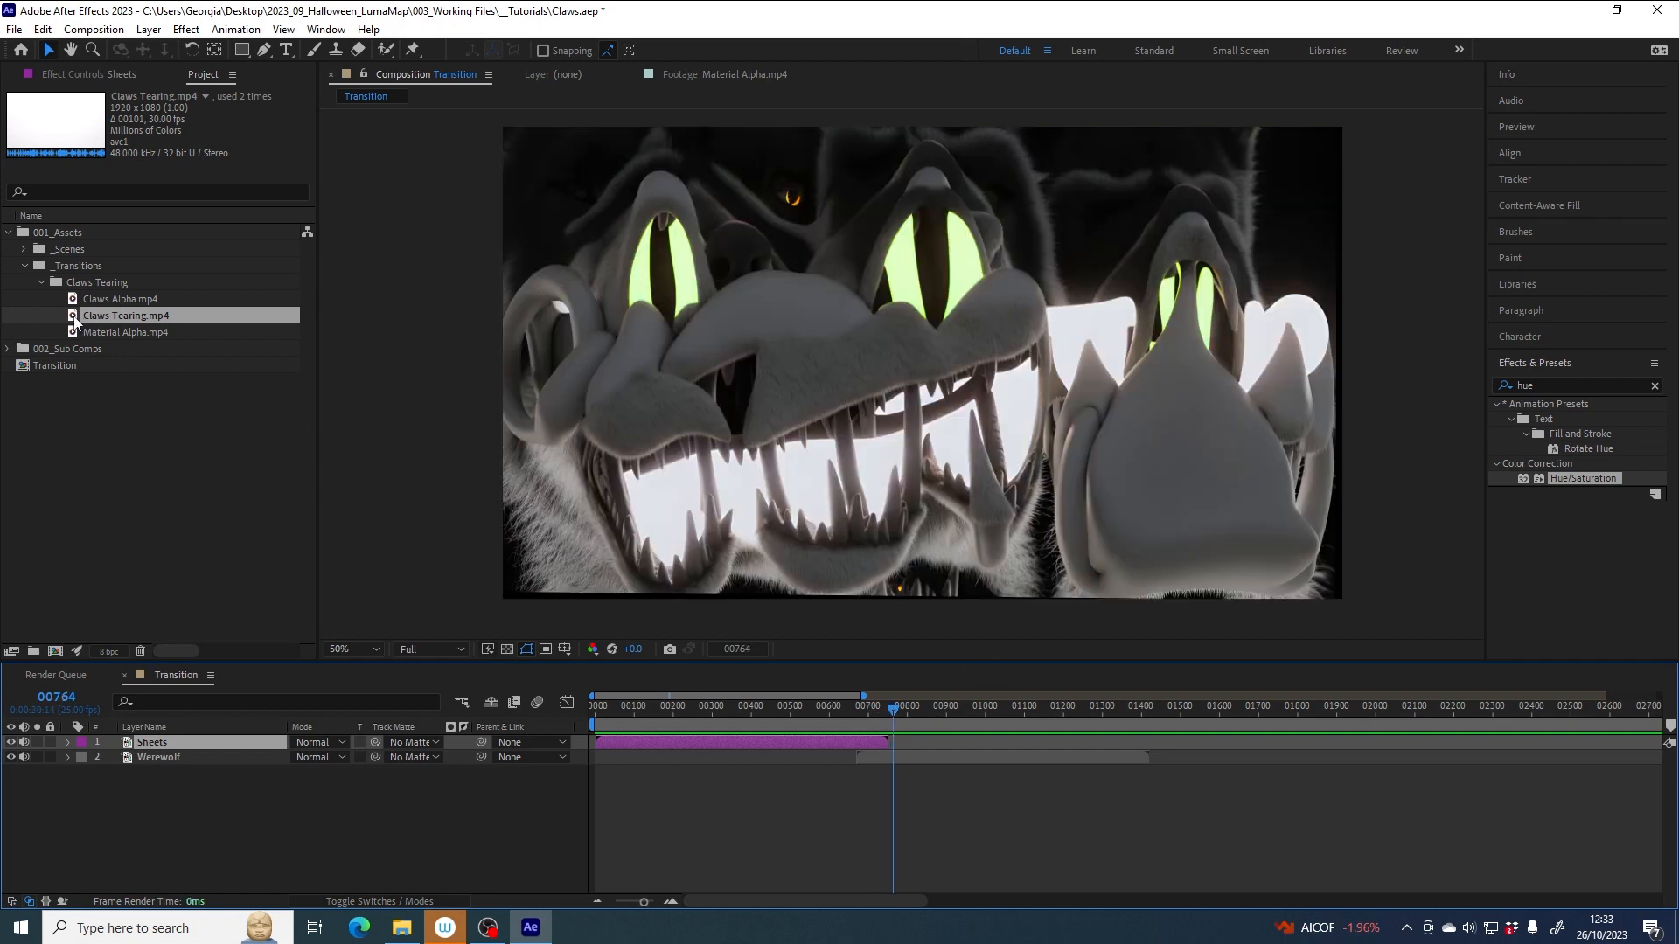
pyautogui.doubleClick(107, 311)
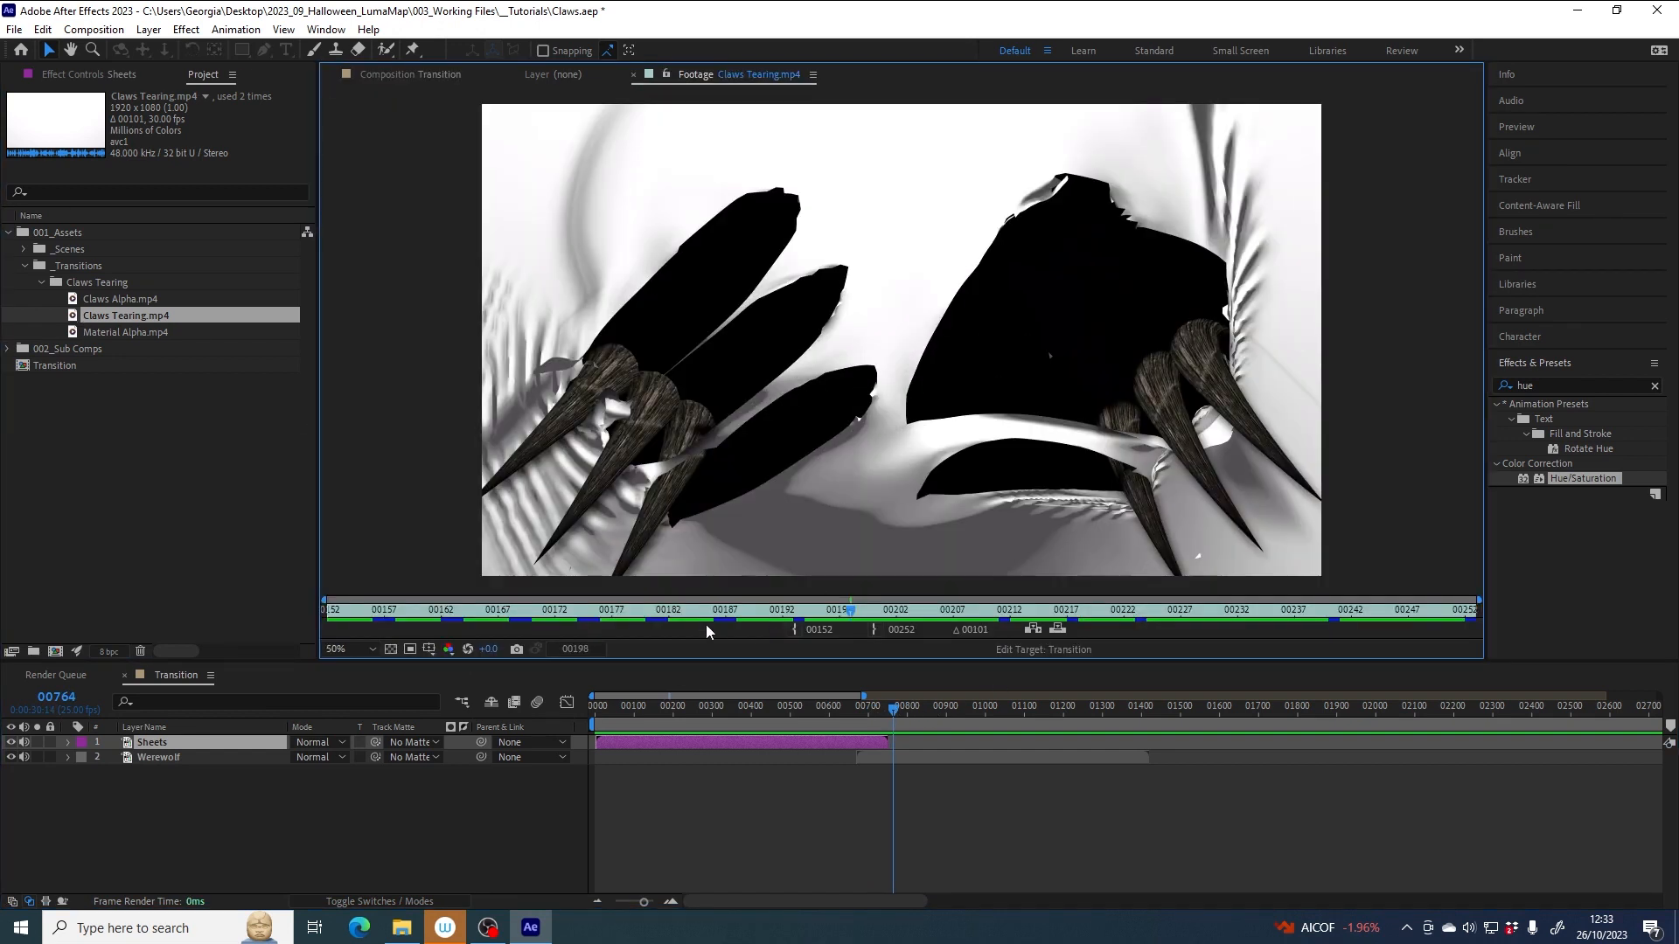
pyautogui.moveTo(703, 610); pyautogui.dragTo(772, 608)
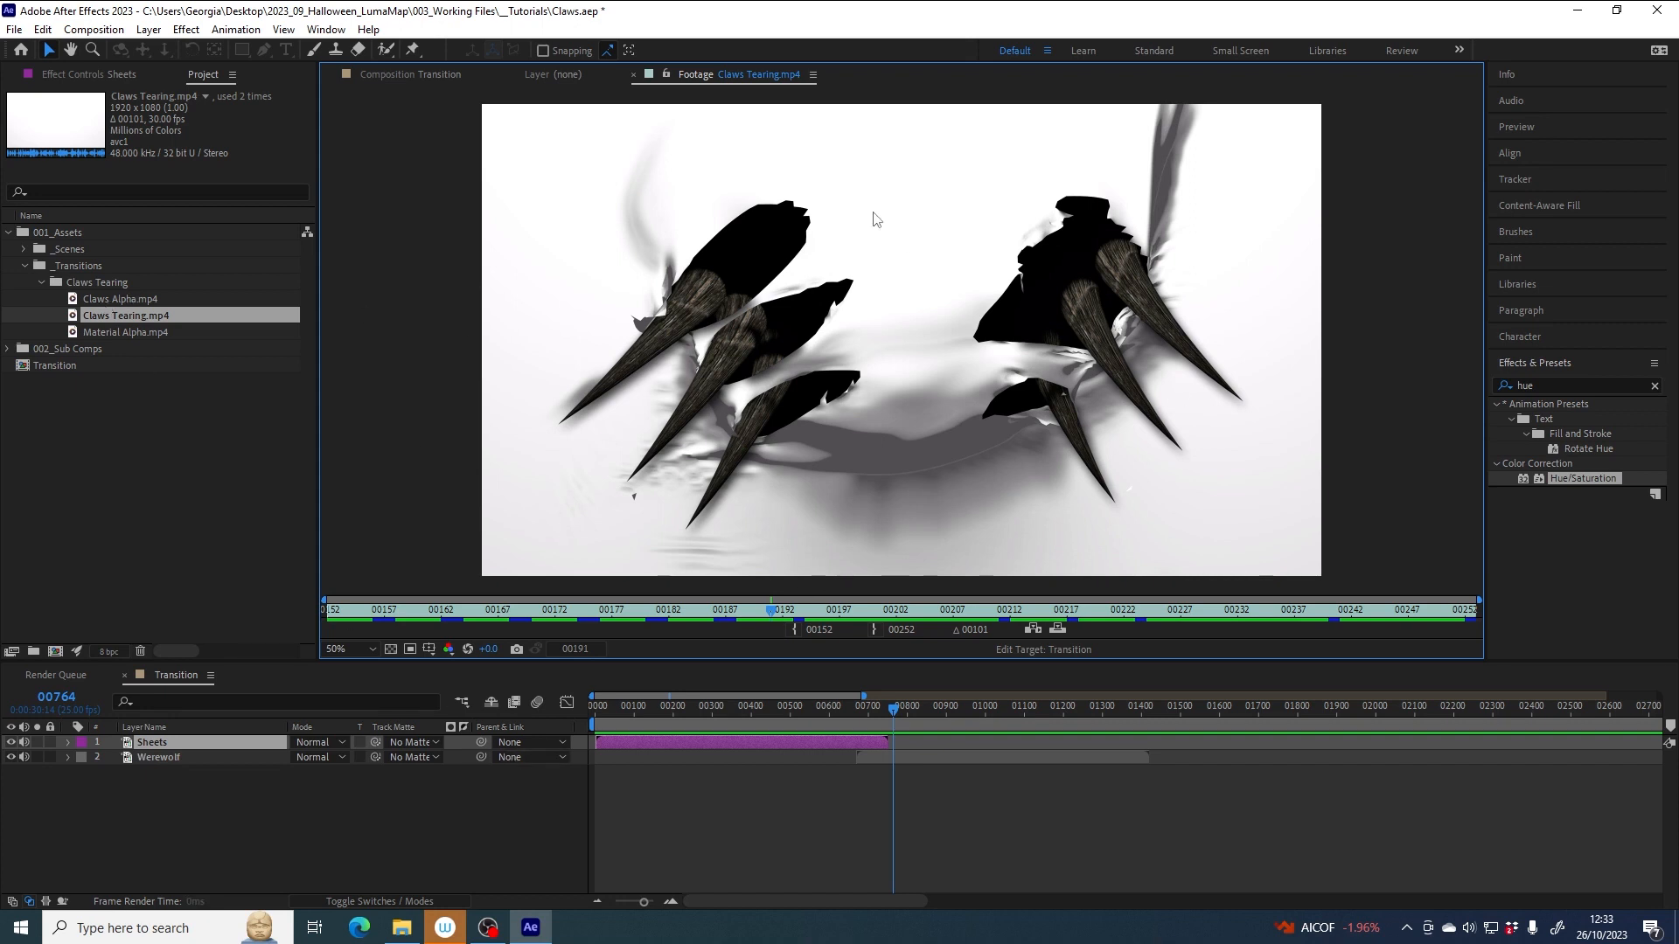
# - Create a new composition from the Claws Tearing.mp4 footage and rename it Material
pyautogui.click(116, 319)
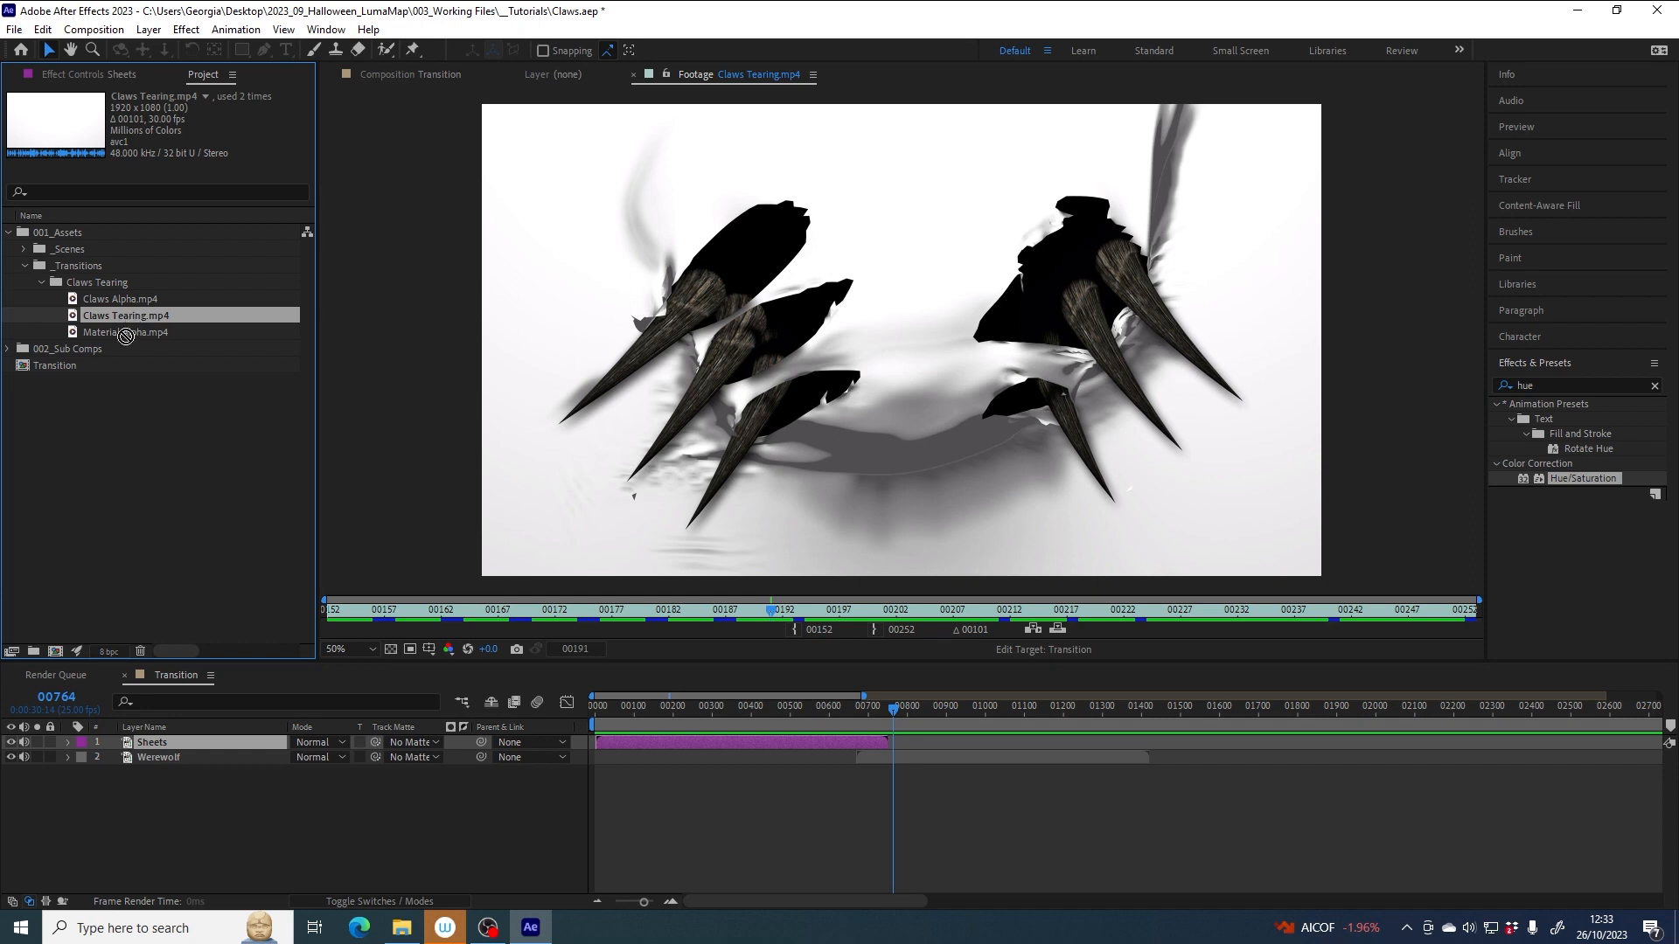
pyautogui.moveTo(55, 649); pyautogui.dragTo(56, 649)
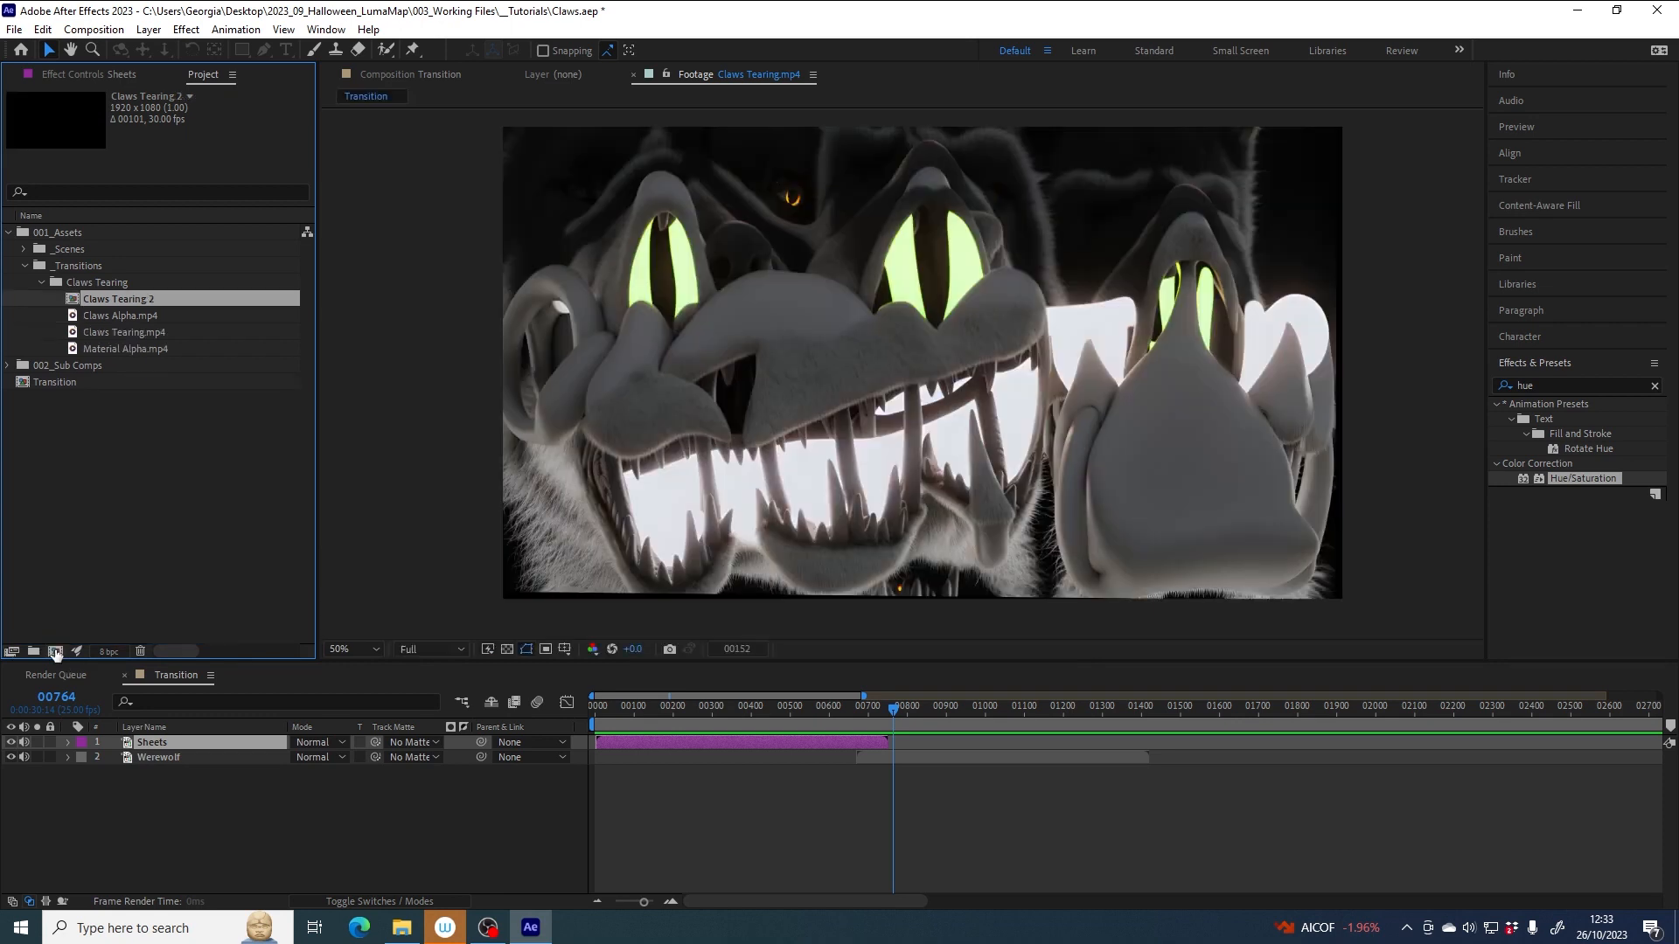
pyautogui.click(111, 319)
pyautogui.press('Return')
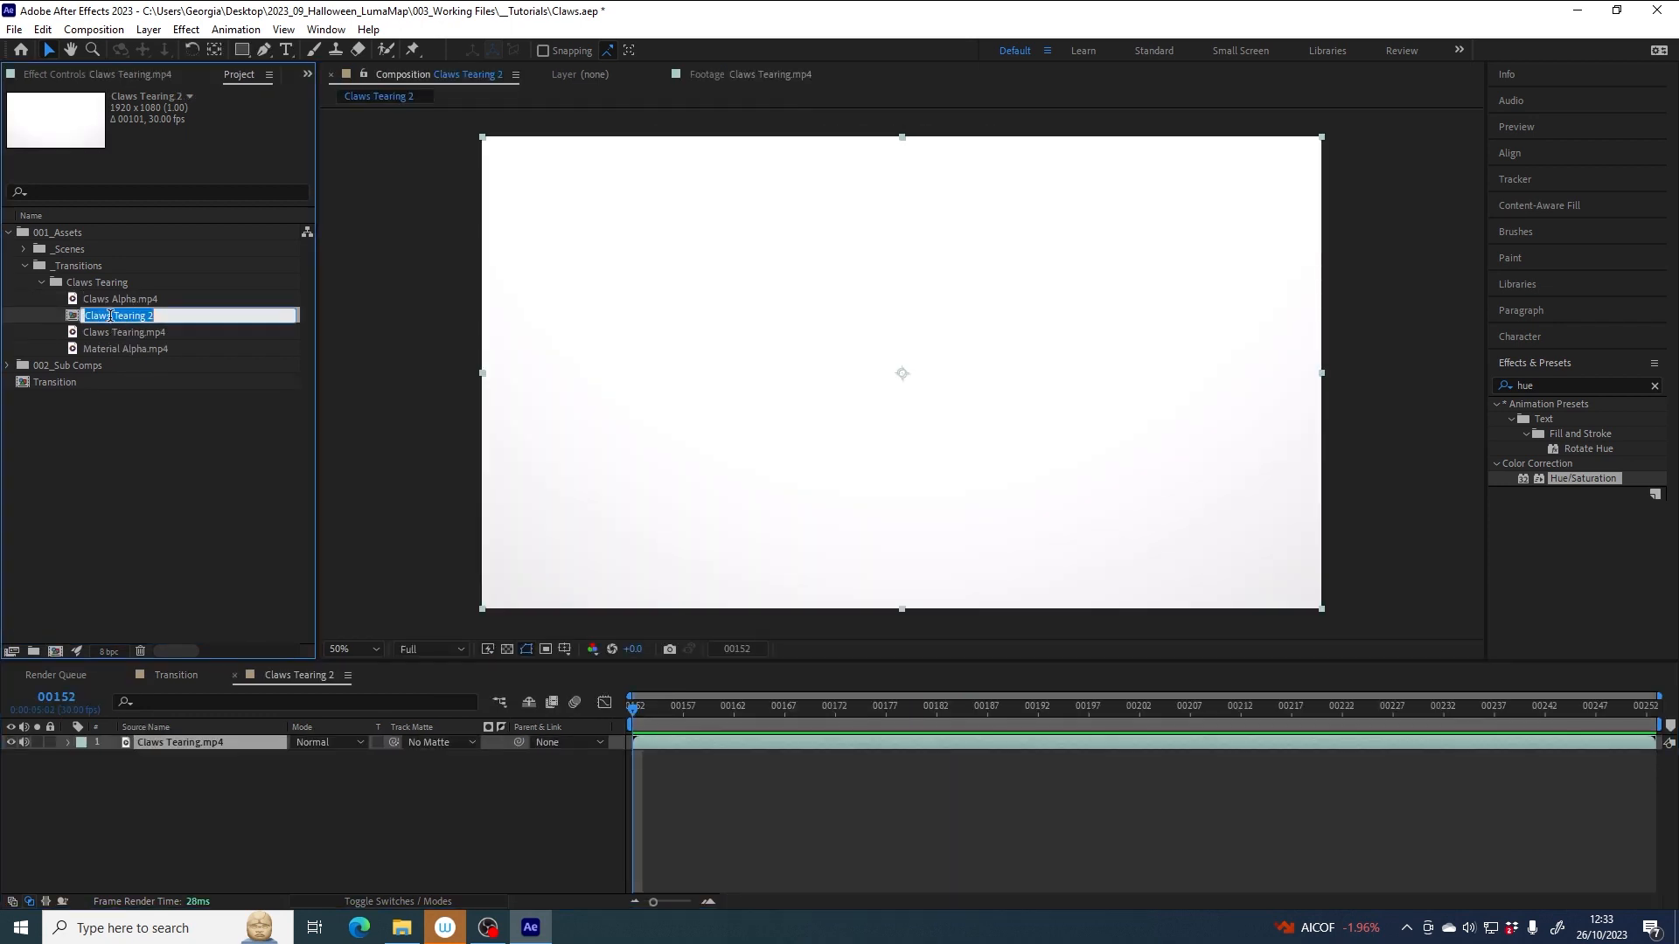
pyautogui.write('Material')
pyautogui.press('Return')
# - Add Material Alpha.mp4 above the Claws Tearing.mp4 layer in the Material composition and check it around frame 189
pyautogui.moveTo(656, 712); pyautogui.dragTo(1036, 719)
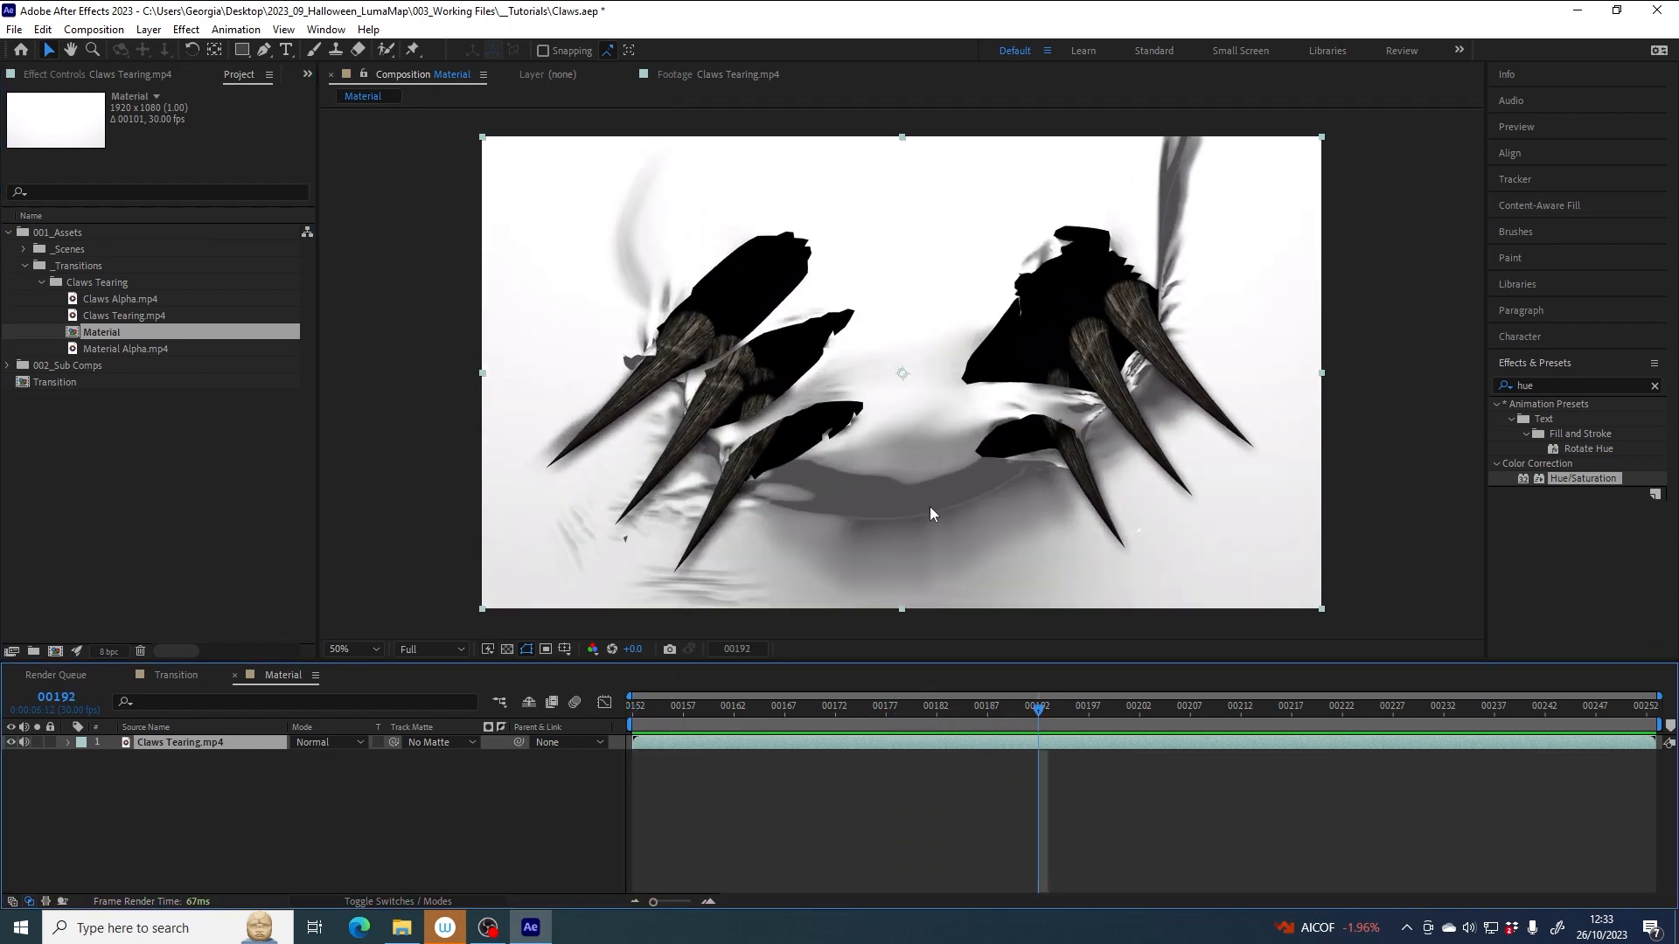
pyautogui.click(101, 349)
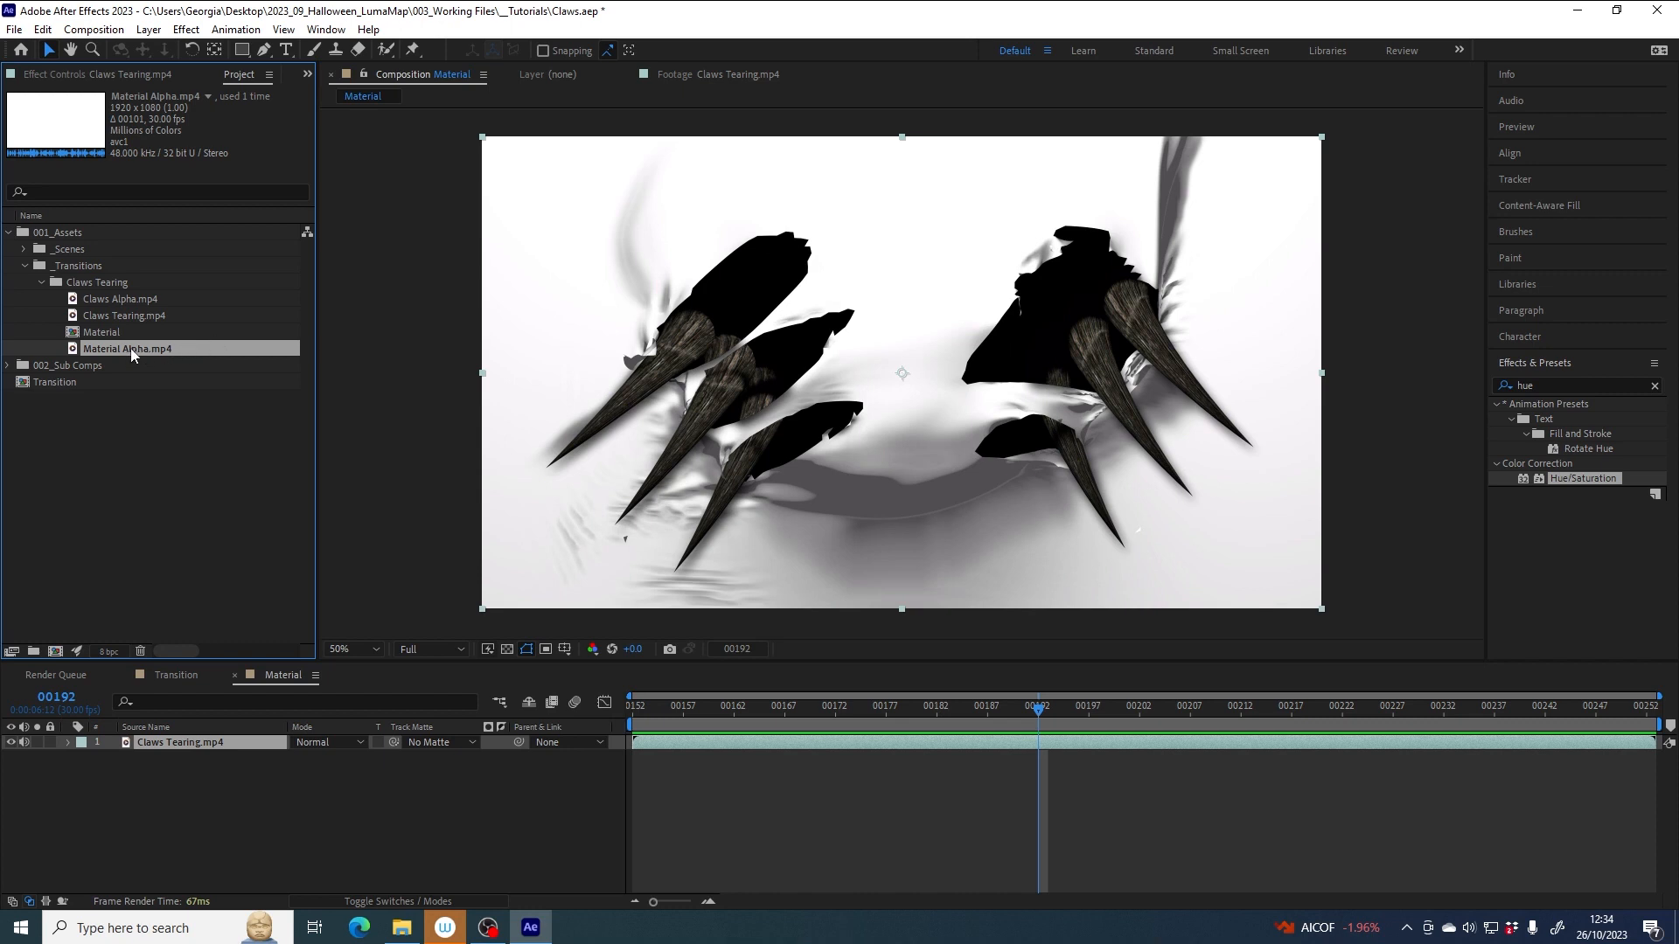
pyautogui.moveTo(133, 348); pyautogui.dragTo(172, 737)
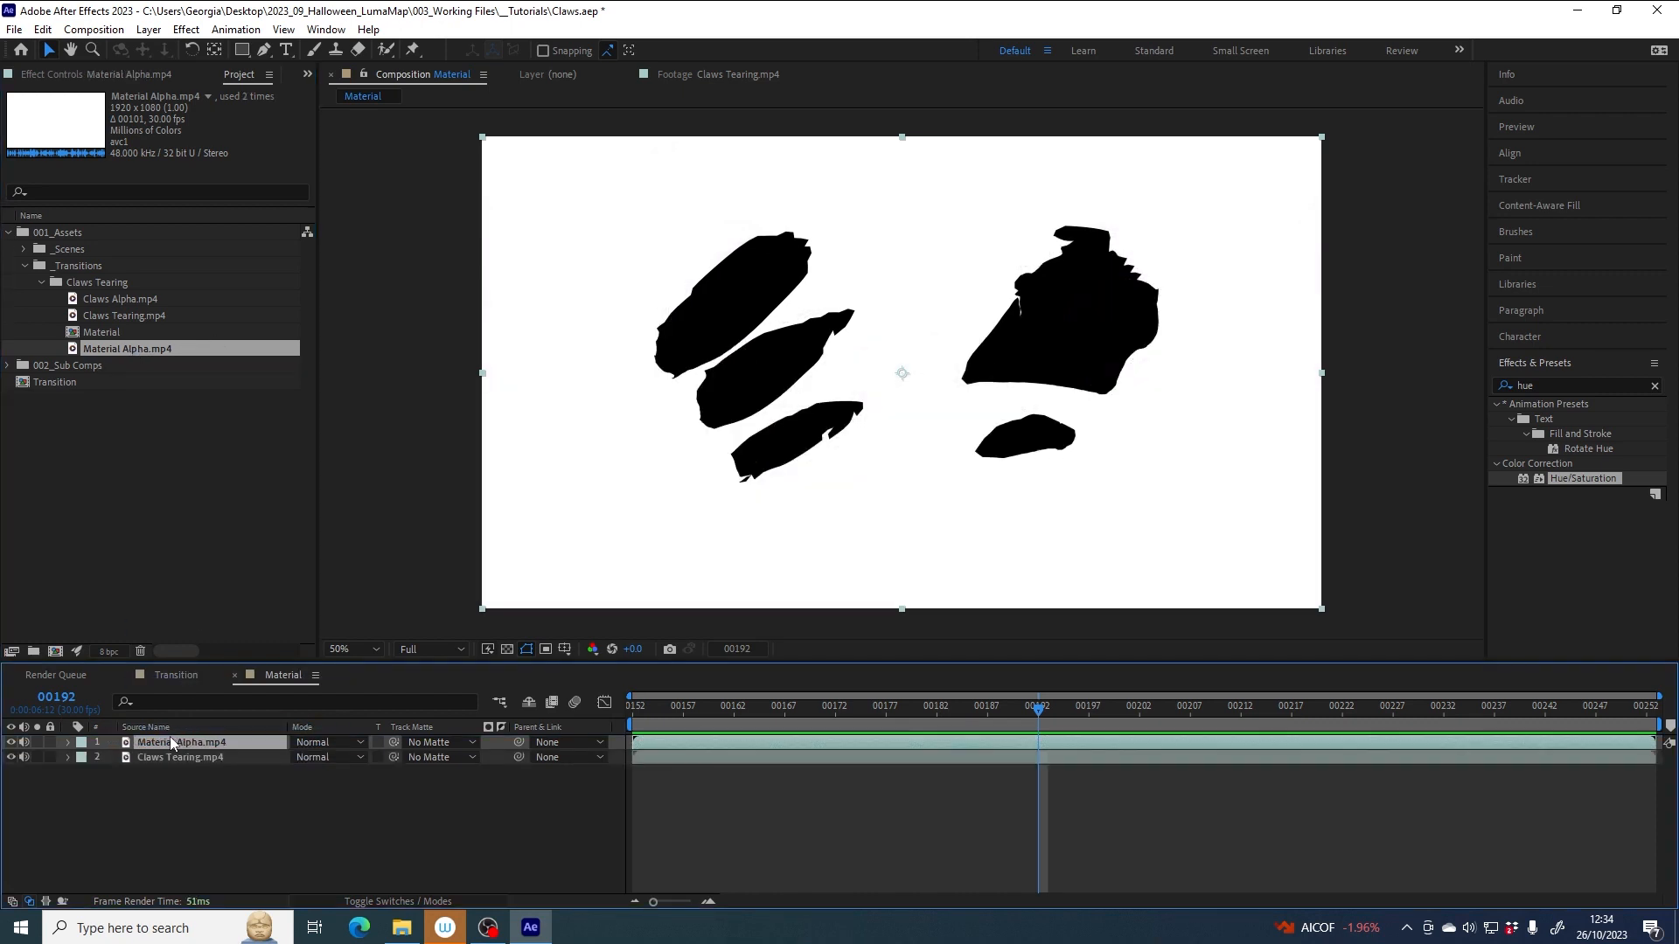
pyautogui.moveTo(1005, 707)
pyautogui.mouseDown()
pyautogui.moveTo(899, 707)
pyautogui.moveTo(1009, 707)
pyautogui.mouseUp()
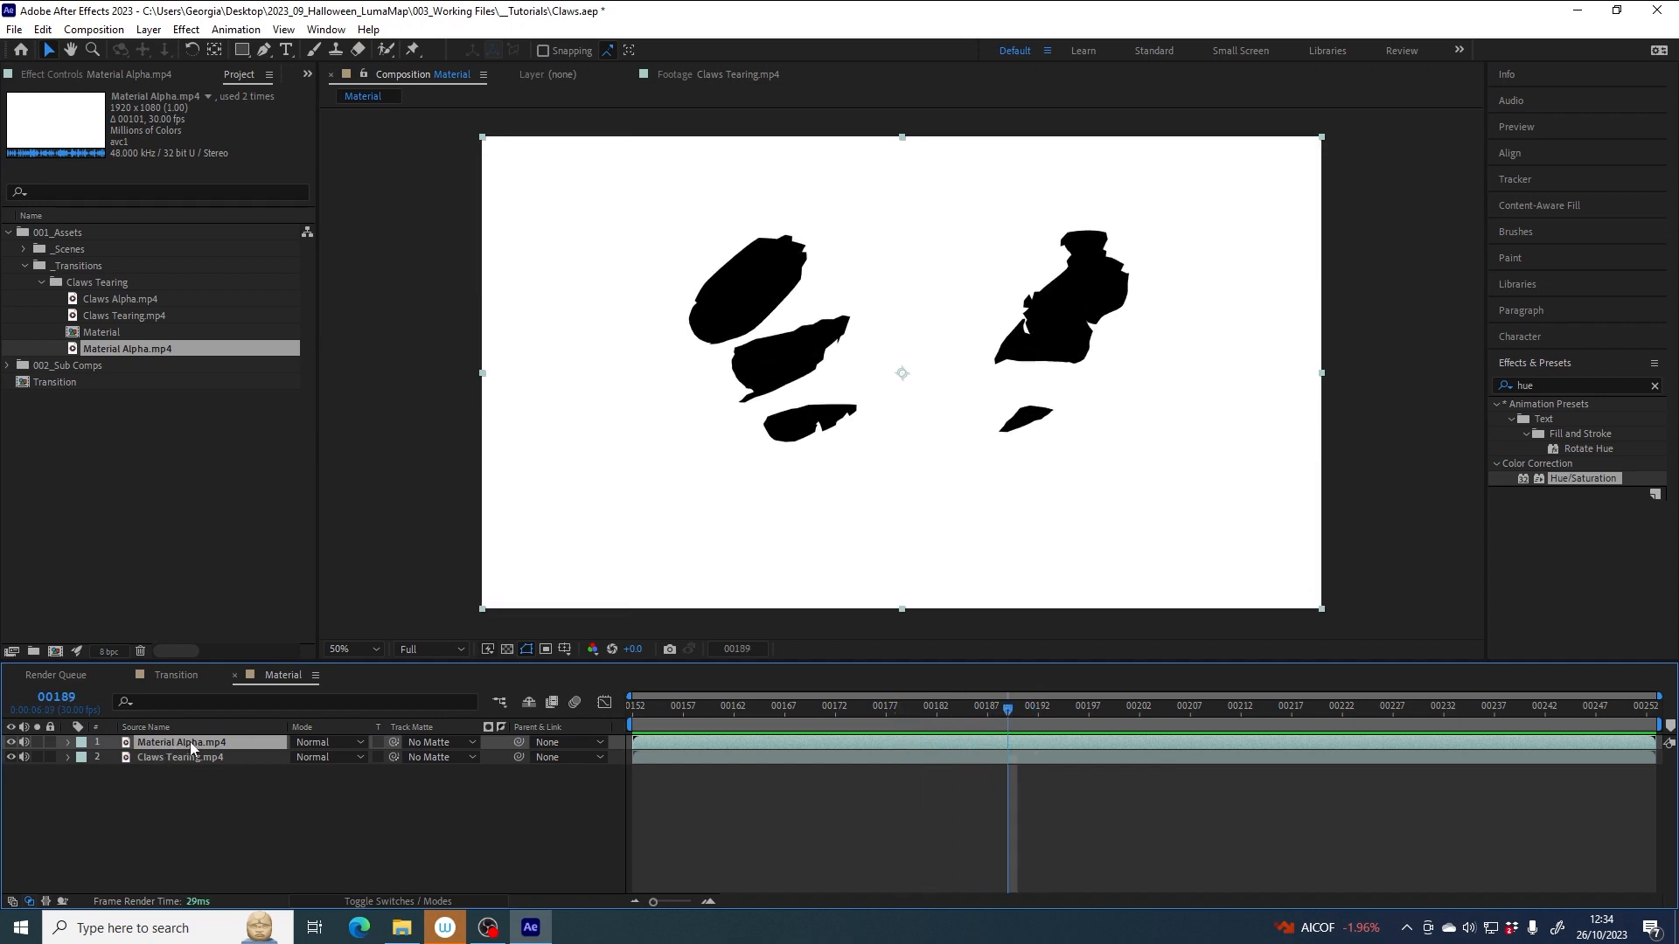
# - Set Material Alpha.mp4 as the track matte of the Claws Tearing.mp4 layer, keeping the matte layer hidden
pyautogui.click(144, 760)
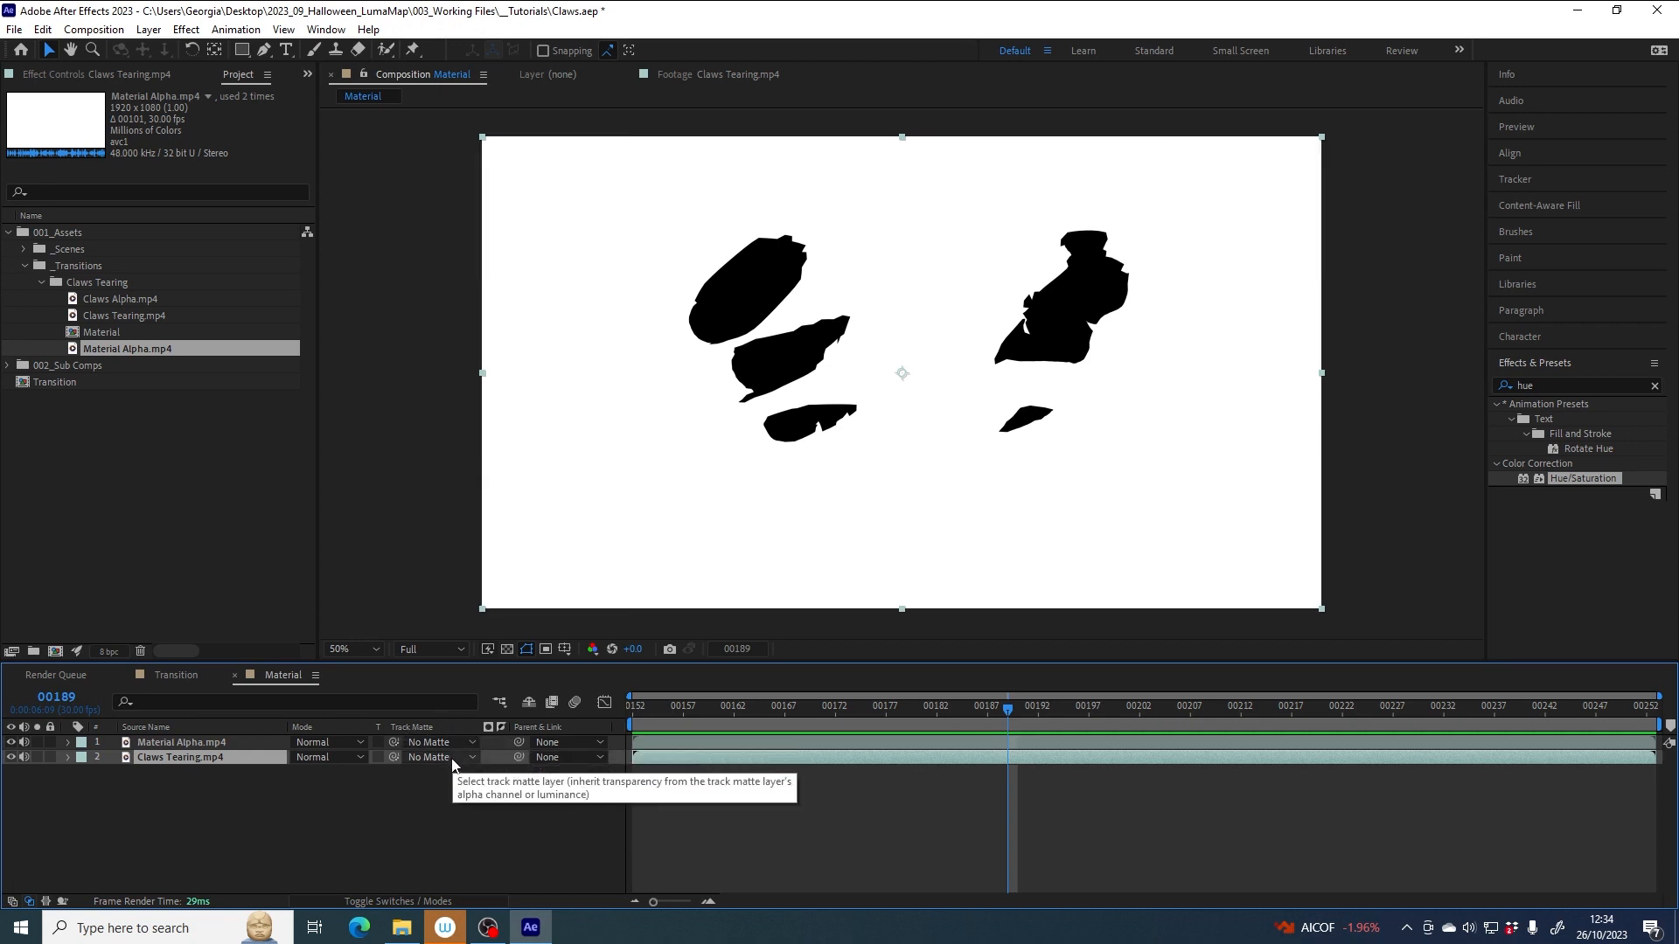
pyautogui.click(360, 903)
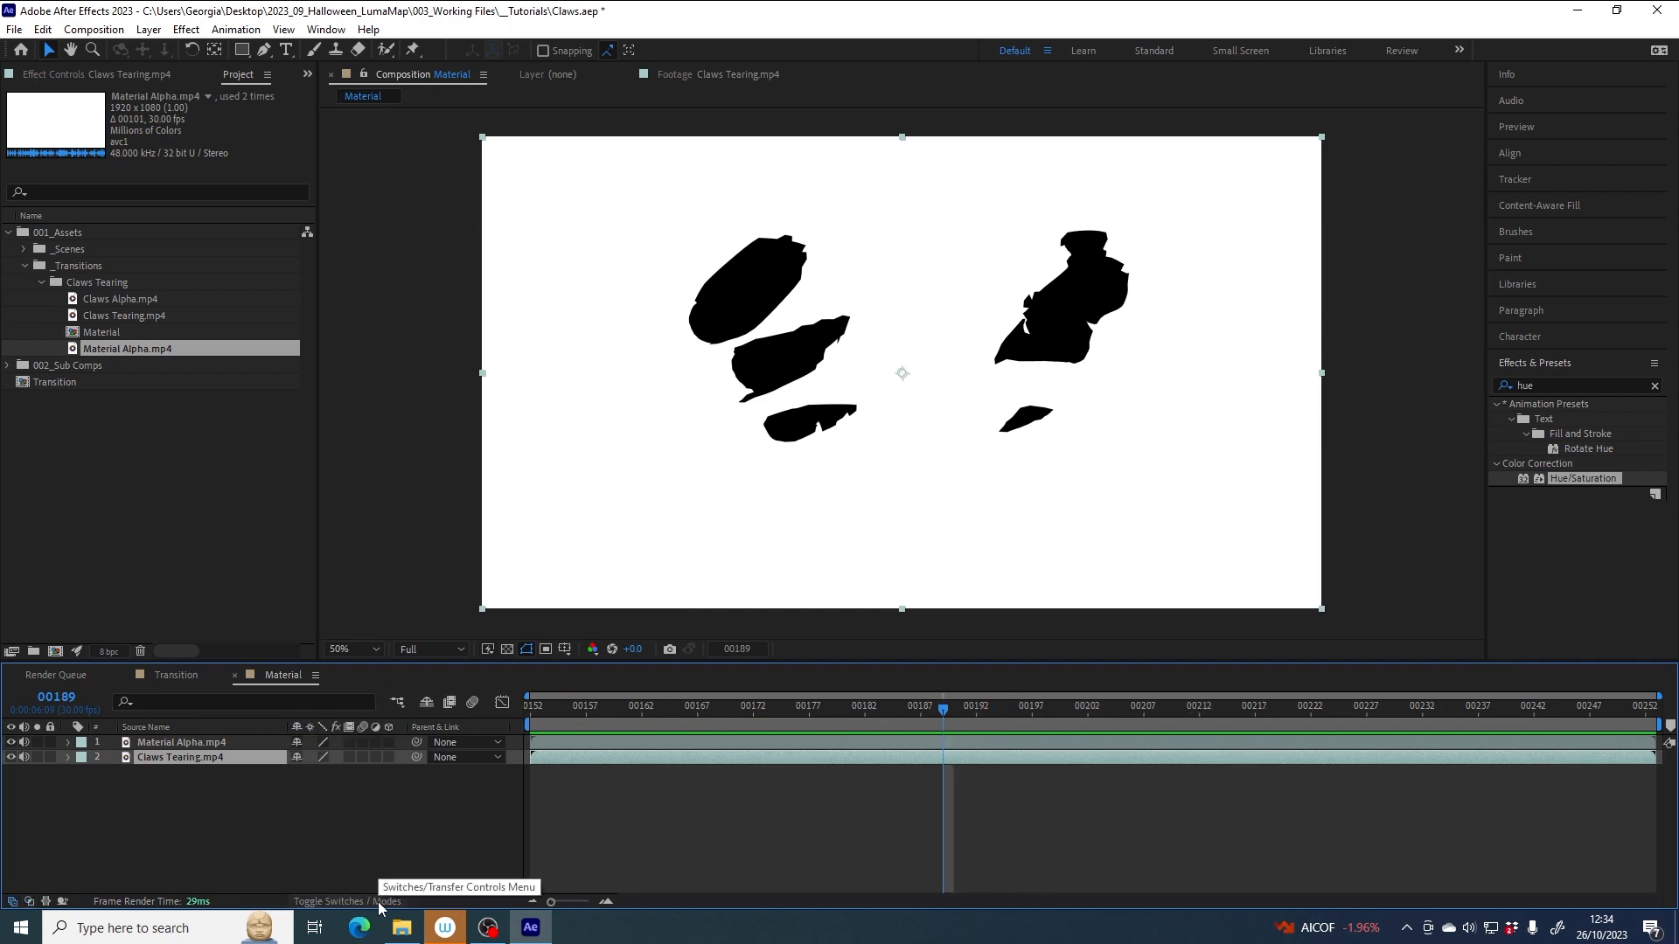
pyautogui.click(356, 902)
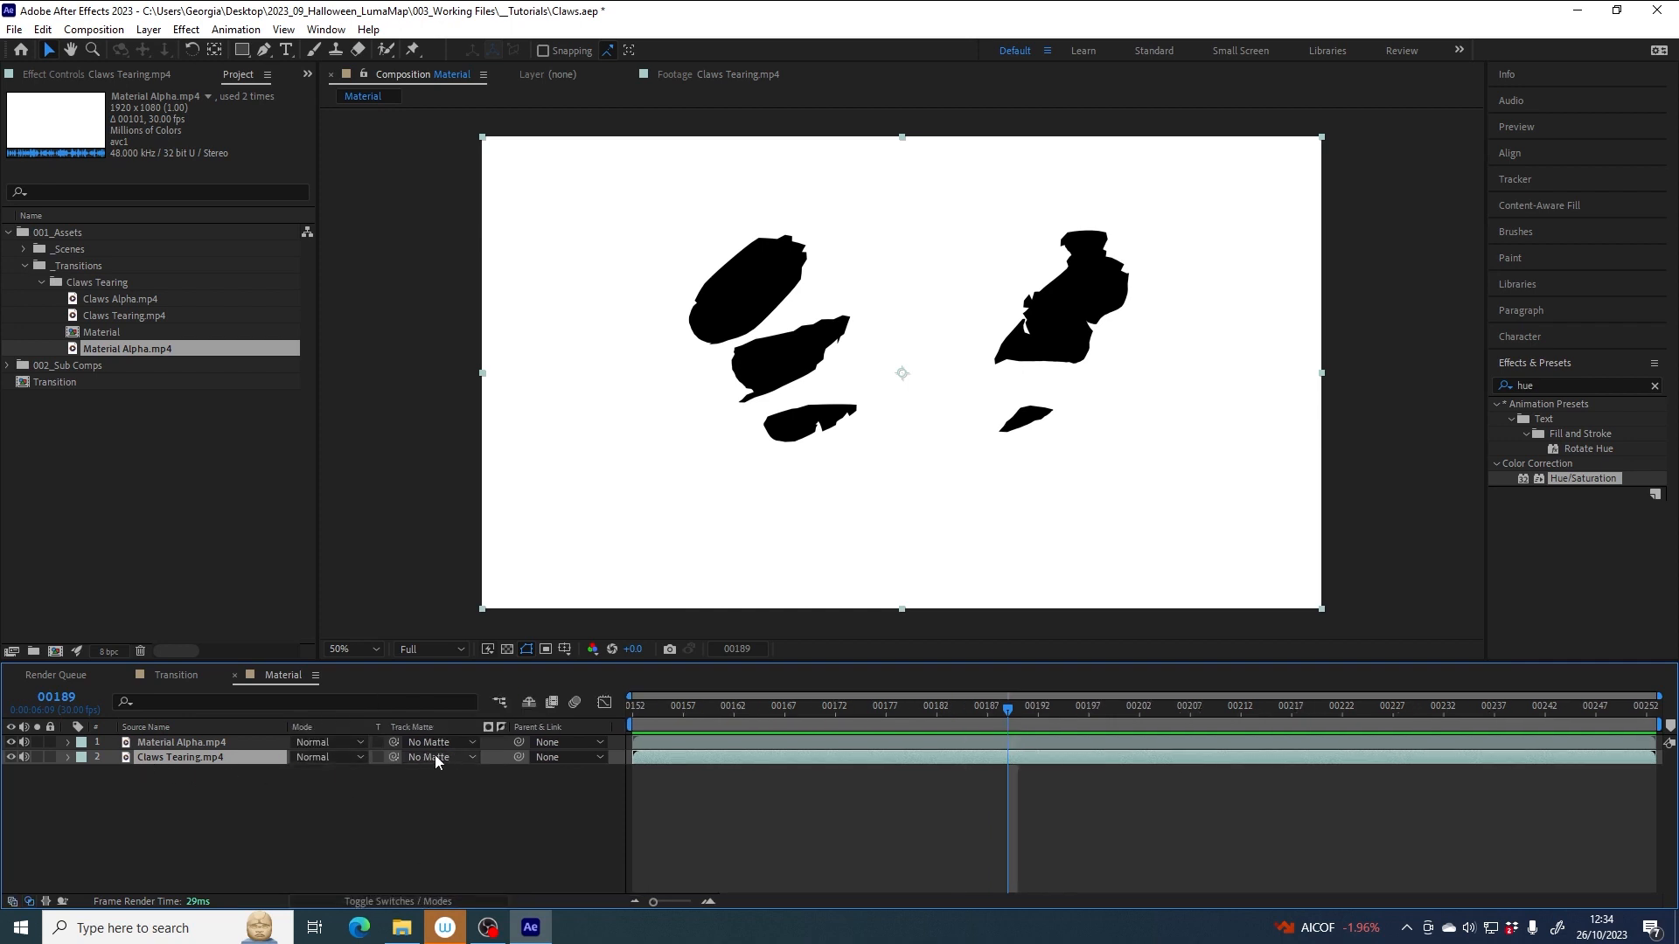
pyautogui.click(465, 758)
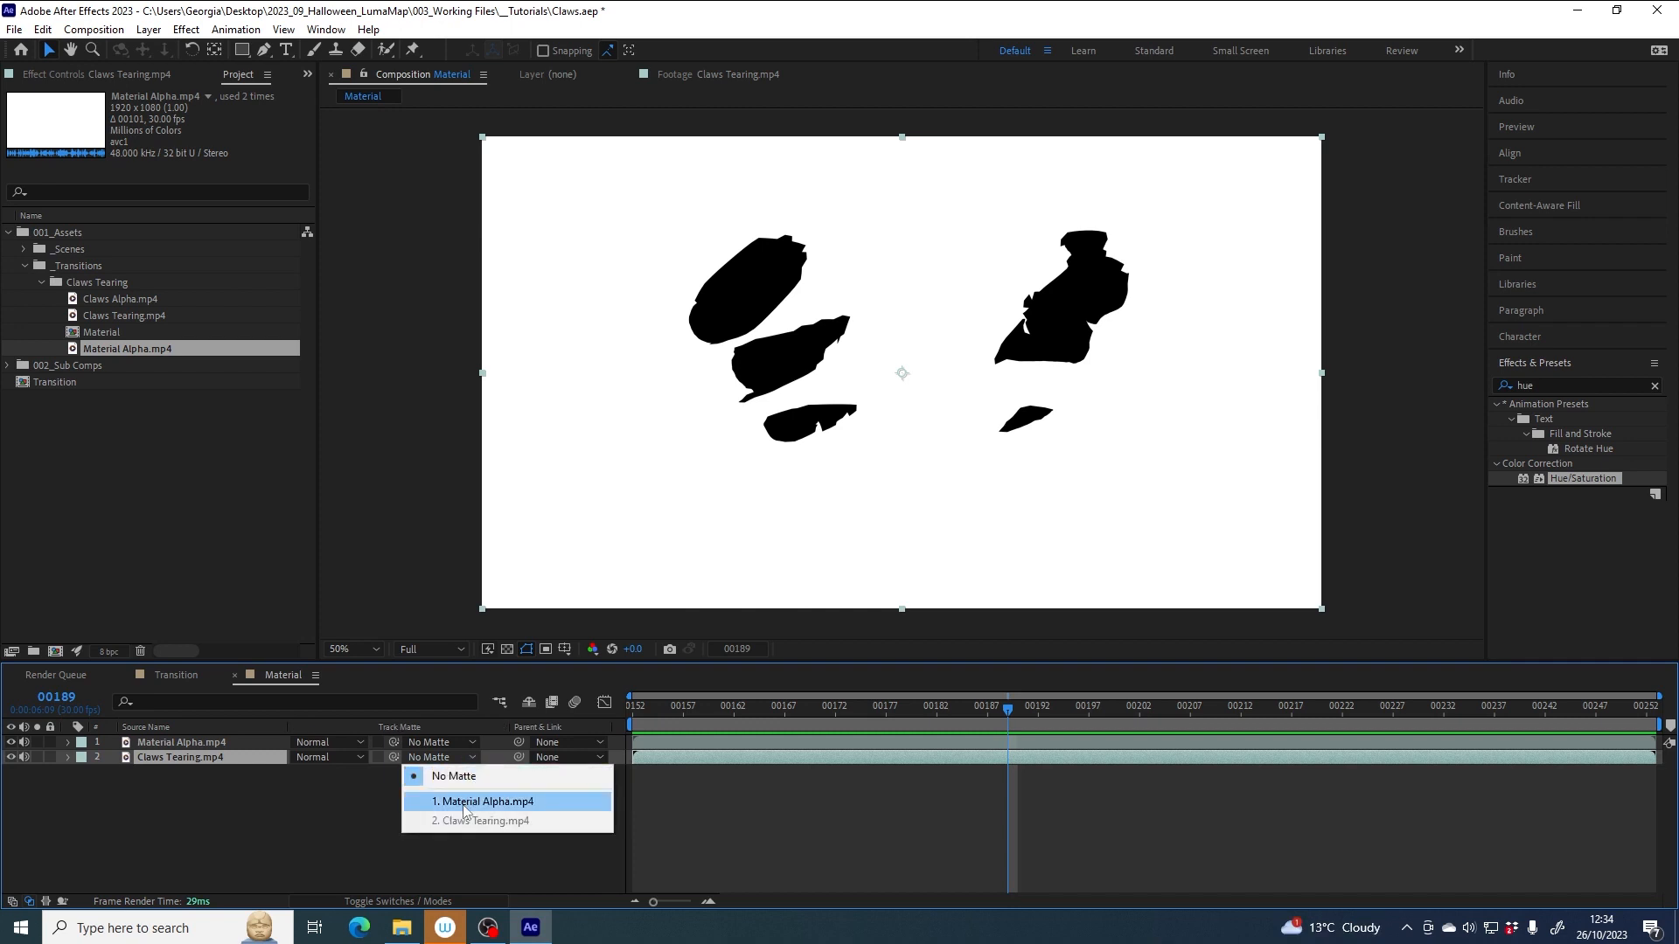
pyautogui.click(481, 804)
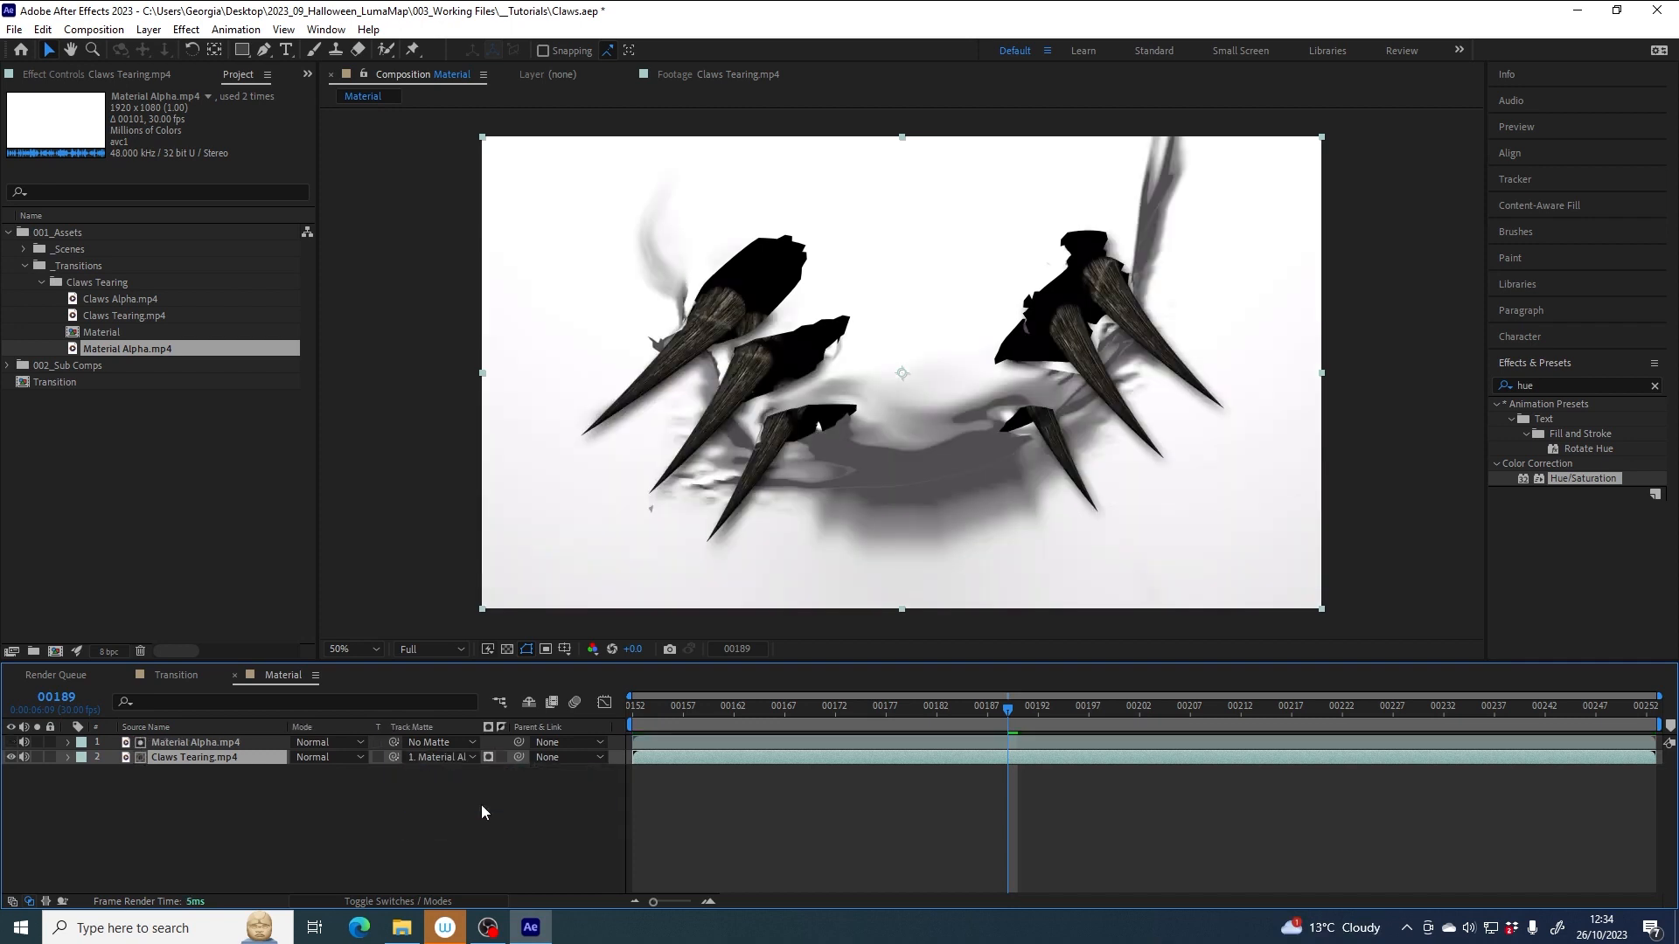
pyautogui.click(175, 743)
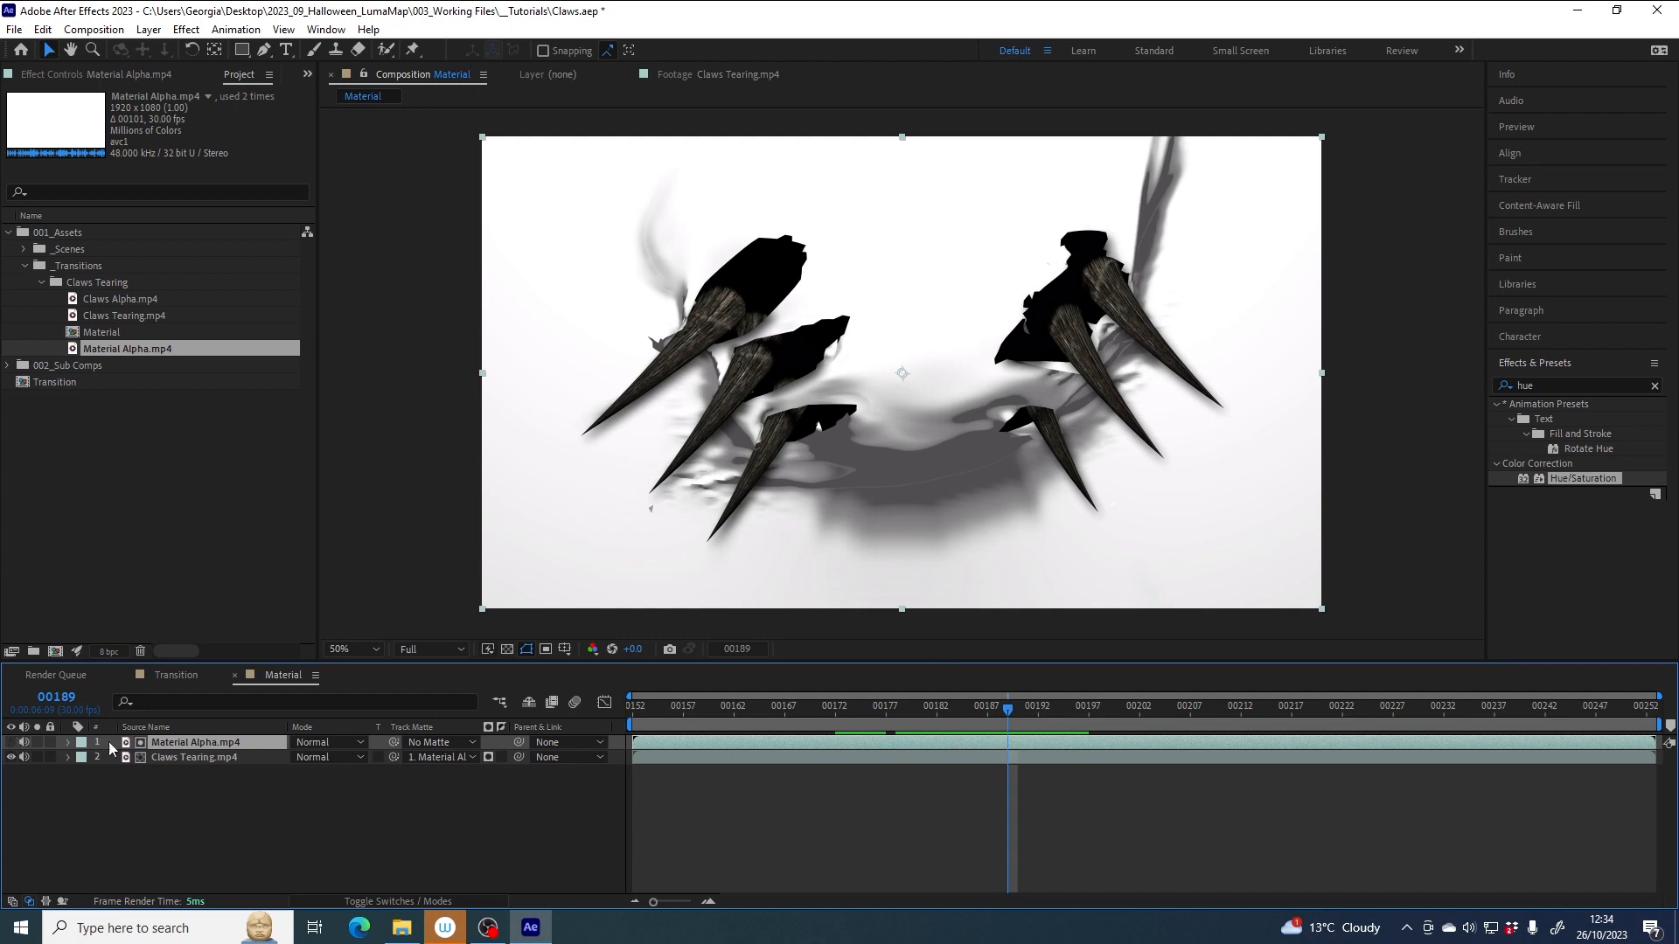
pyautogui.click(11, 743)
pyautogui.click(10, 743)
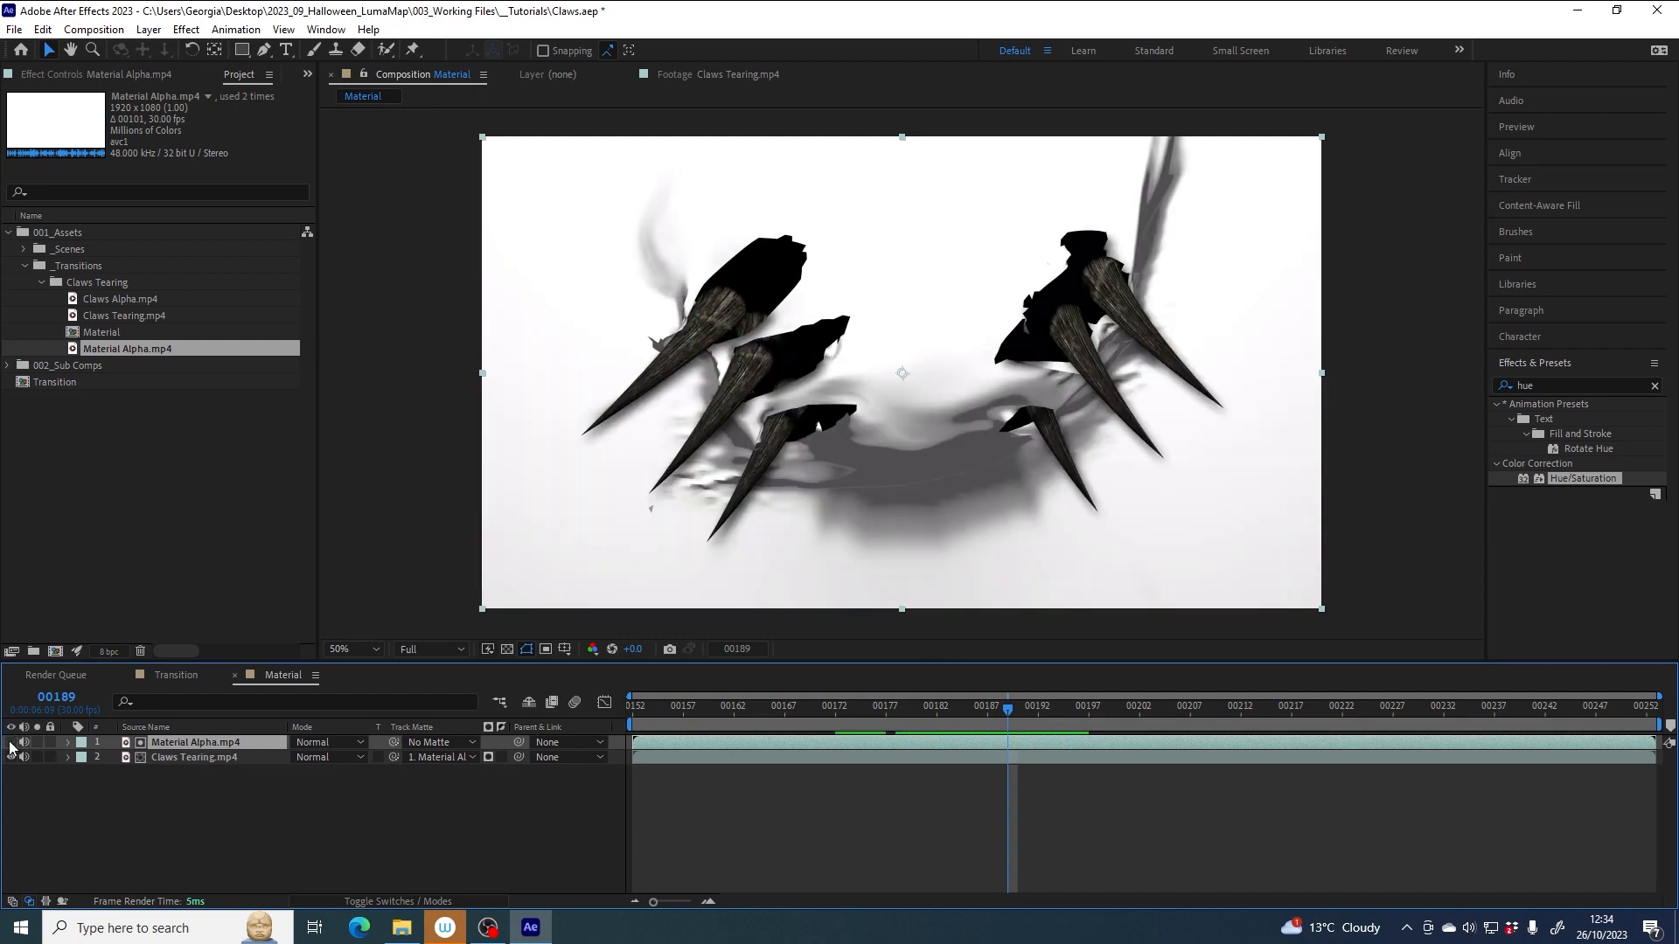
# - Turn on the transparency grid and switch the Claws Tearing.mp4 layer's track matte to Luma Matte
pyautogui.click(181, 758)
pyautogui.moveTo(990, 710)
pyautogui.mouseDown()
pyautogui.moveTo(811, 706)
pyautogui.moveTo(1014, 703)
pyautogui.moveTo(968, 704)
pyautogui.mouseUp()
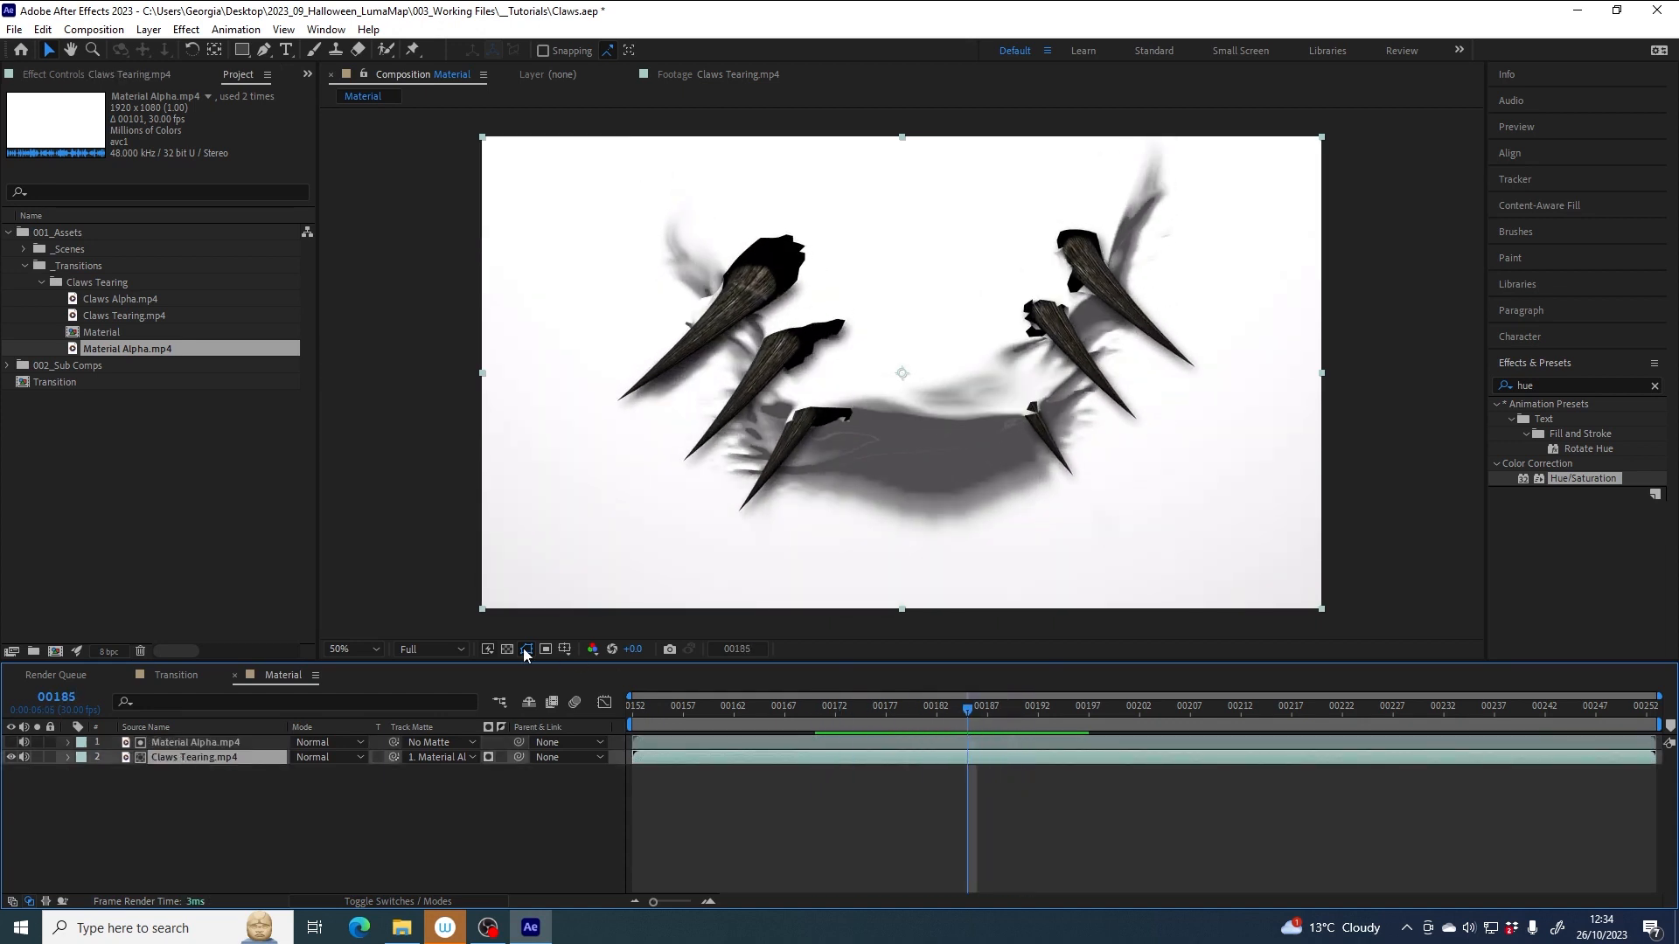
pyautogui.click(507, 648)
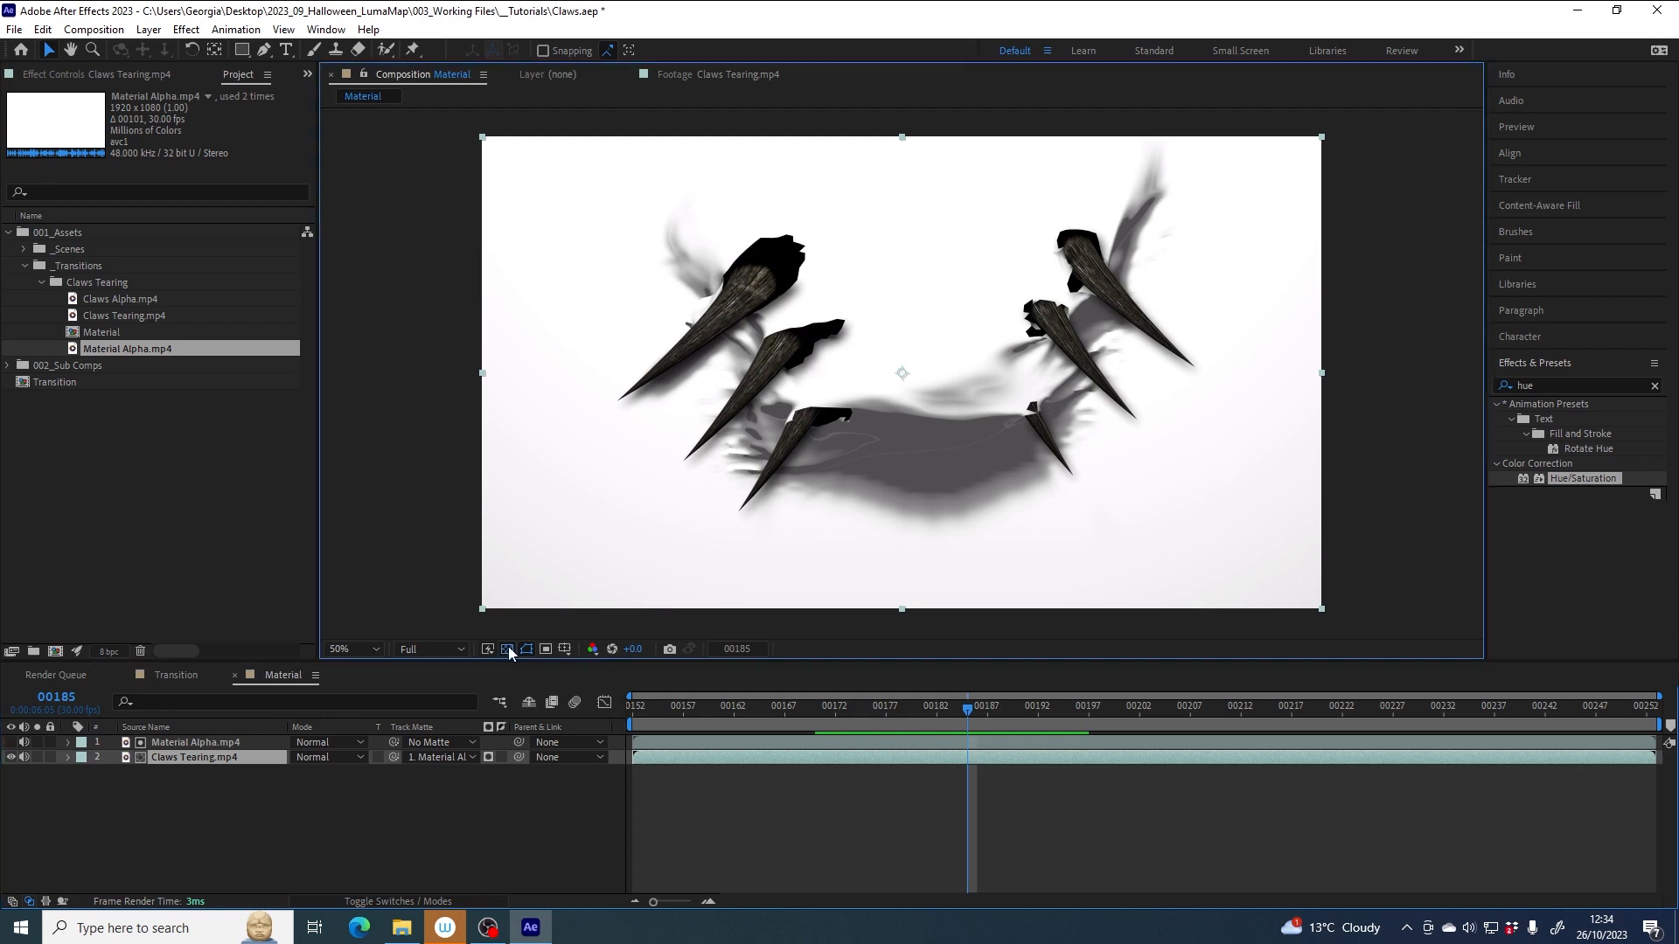
pyautogui.moveTo(974, 706)
pyautogui.mouseDown()
pyautogui.moveTo(899, 711)
pyautogui.moveTo(988, 706)
pyautogui.mouseUp()
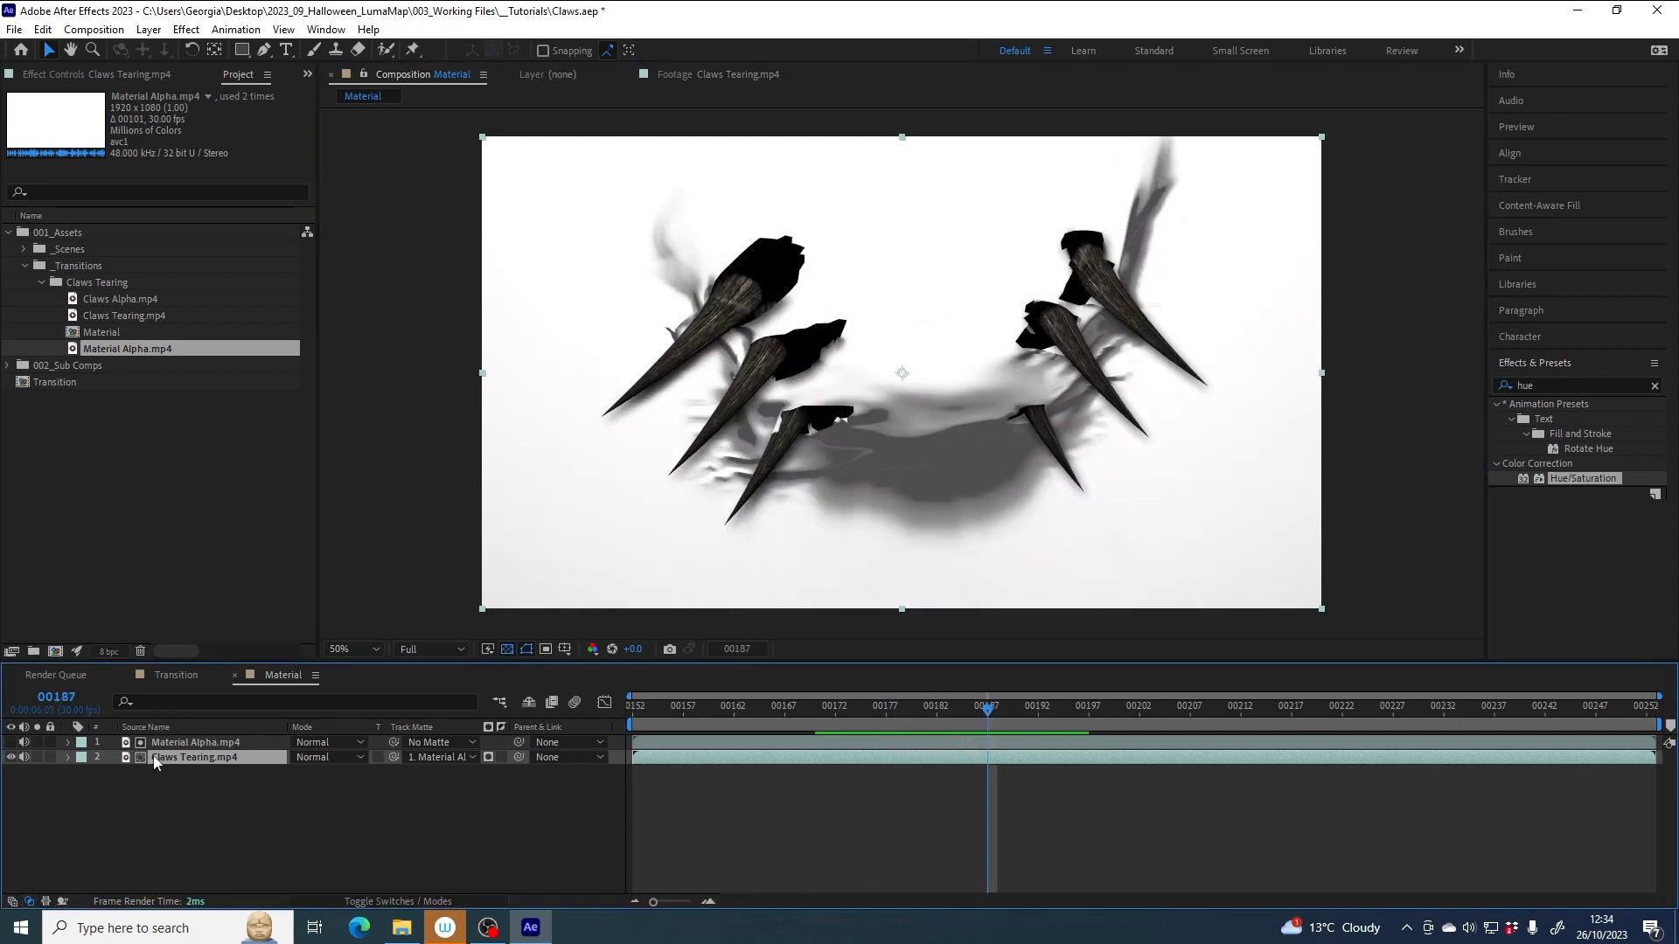
pyautogui.click(489, 758)
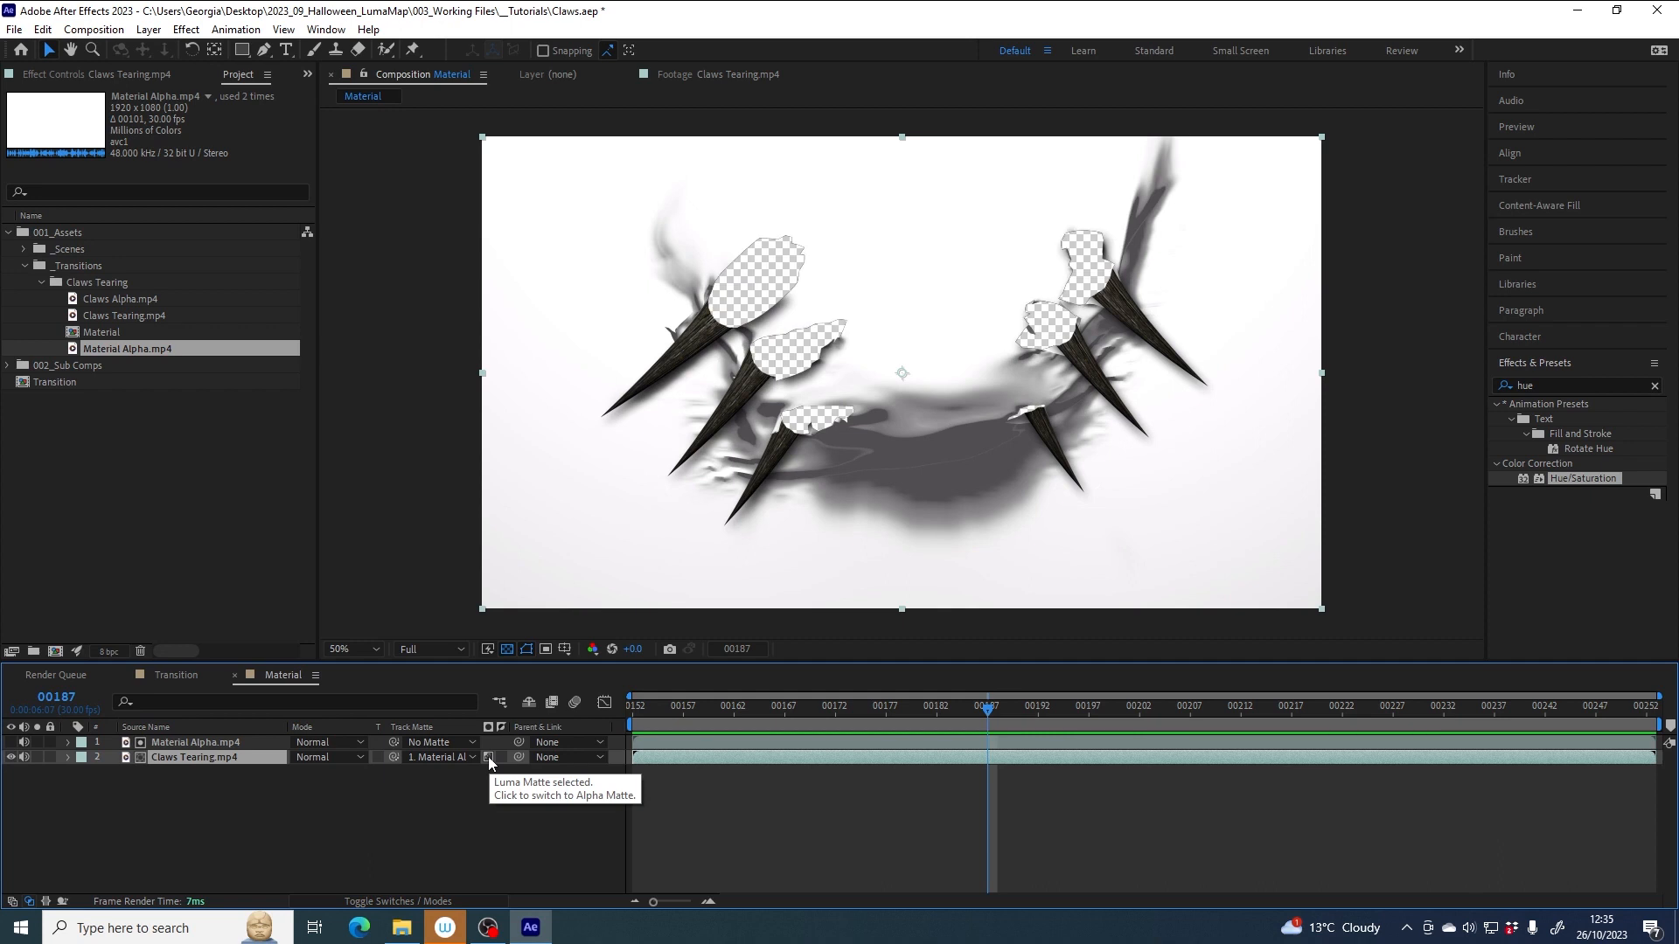
# - Compare the black-and-white Material Alpha.mp4 matte with the cut-out result and review the tear holes around frames 187 to 190
pyautogui.click(181, 743)
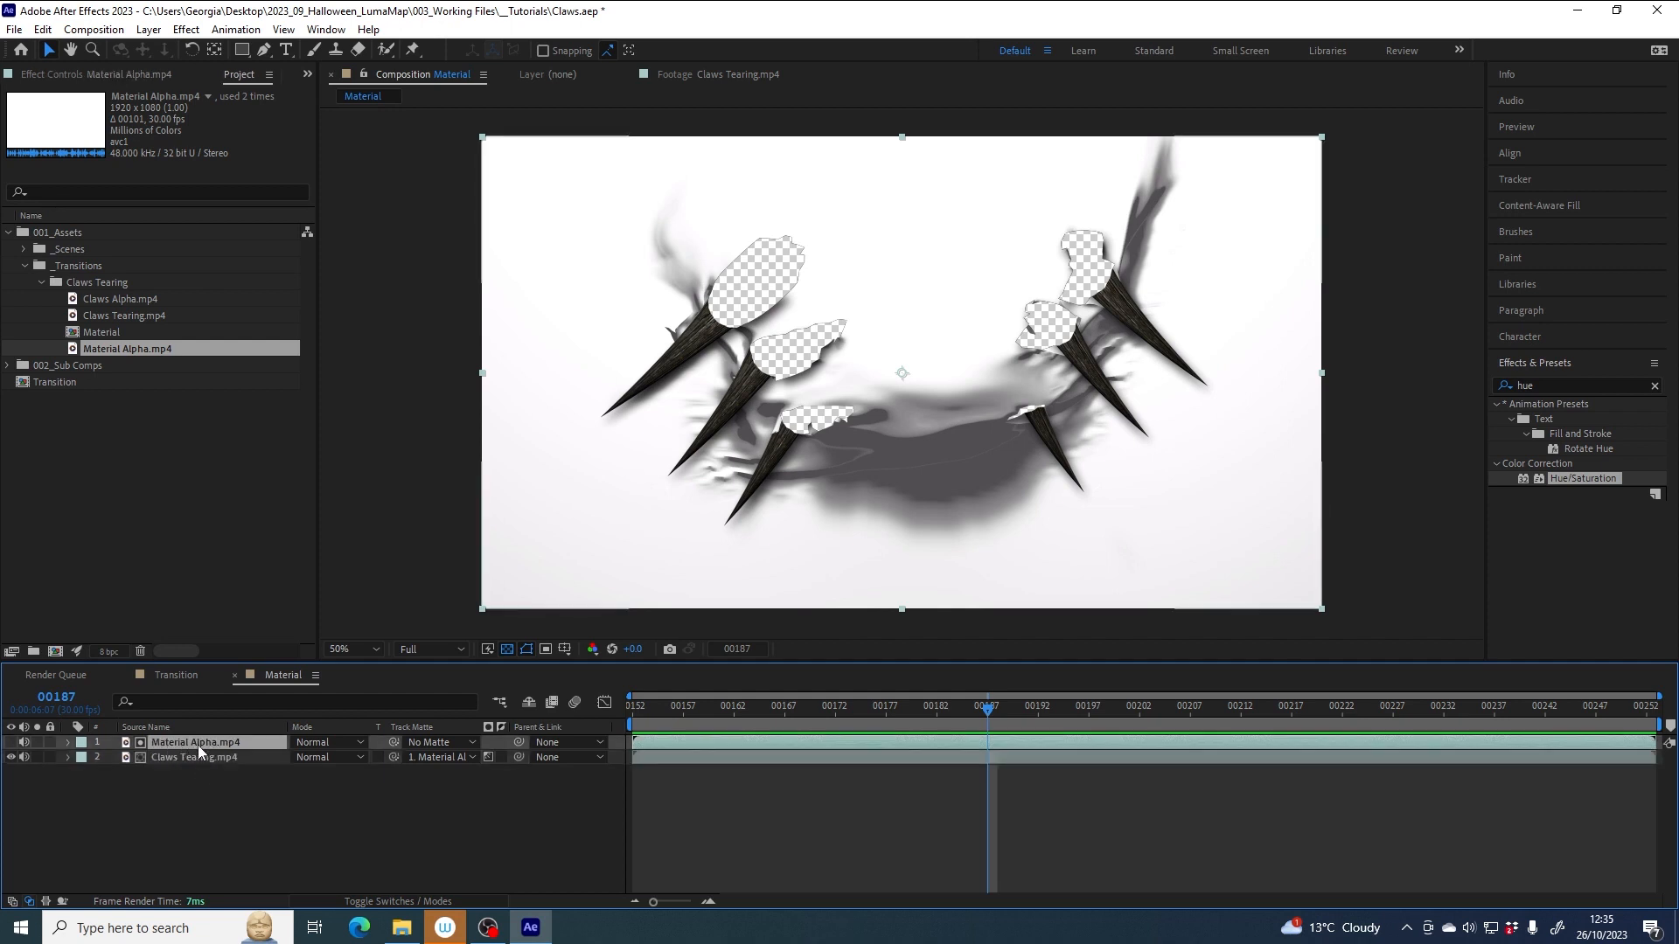
pyautogui.click(11, 742)
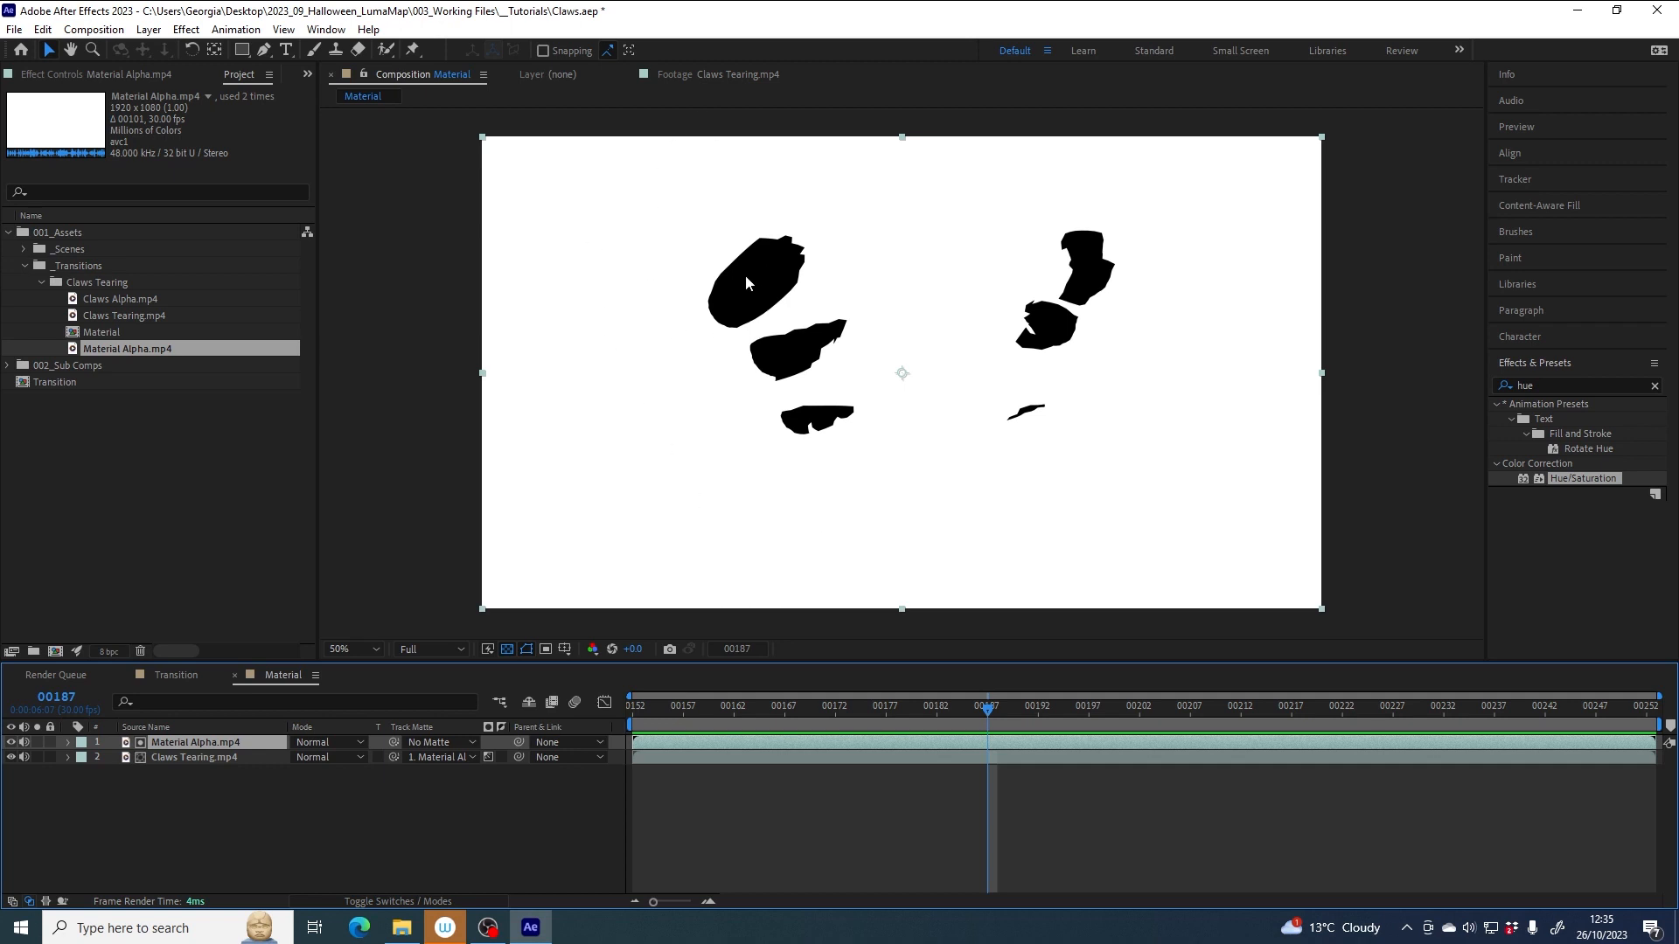
pyautogui.click(11, 742)
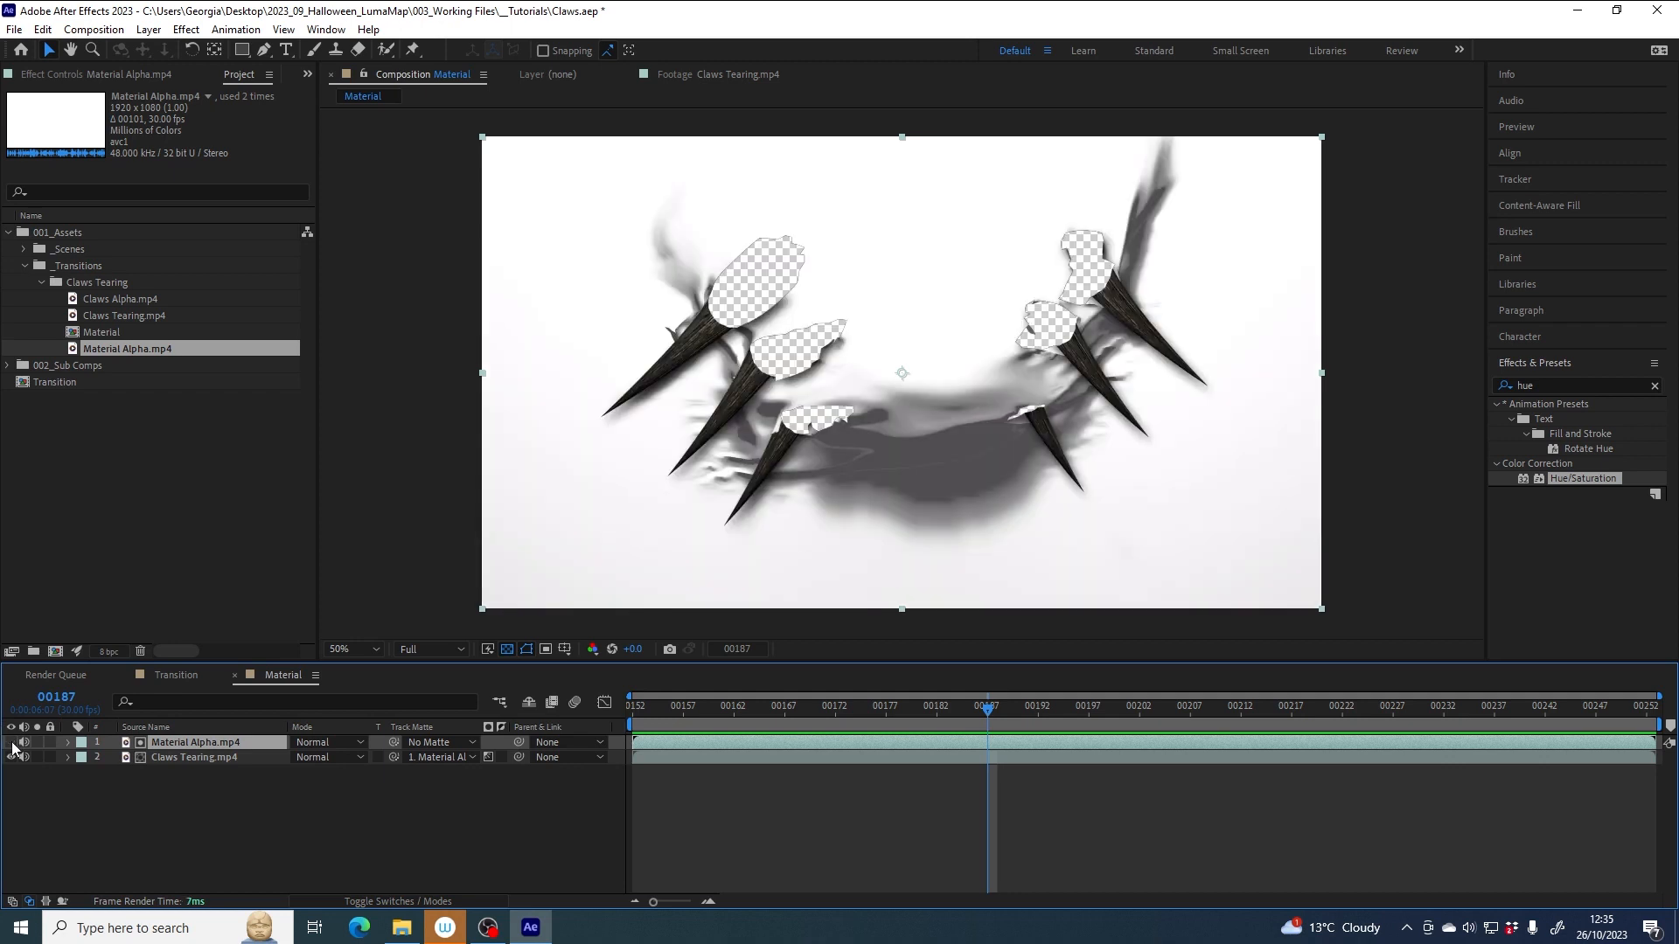
pyautogui.click(12, 743)
pyautogui.click(11, 743)
pyautogui.moveTo(915, 719); pyautogui.dragTo(1019, 706)
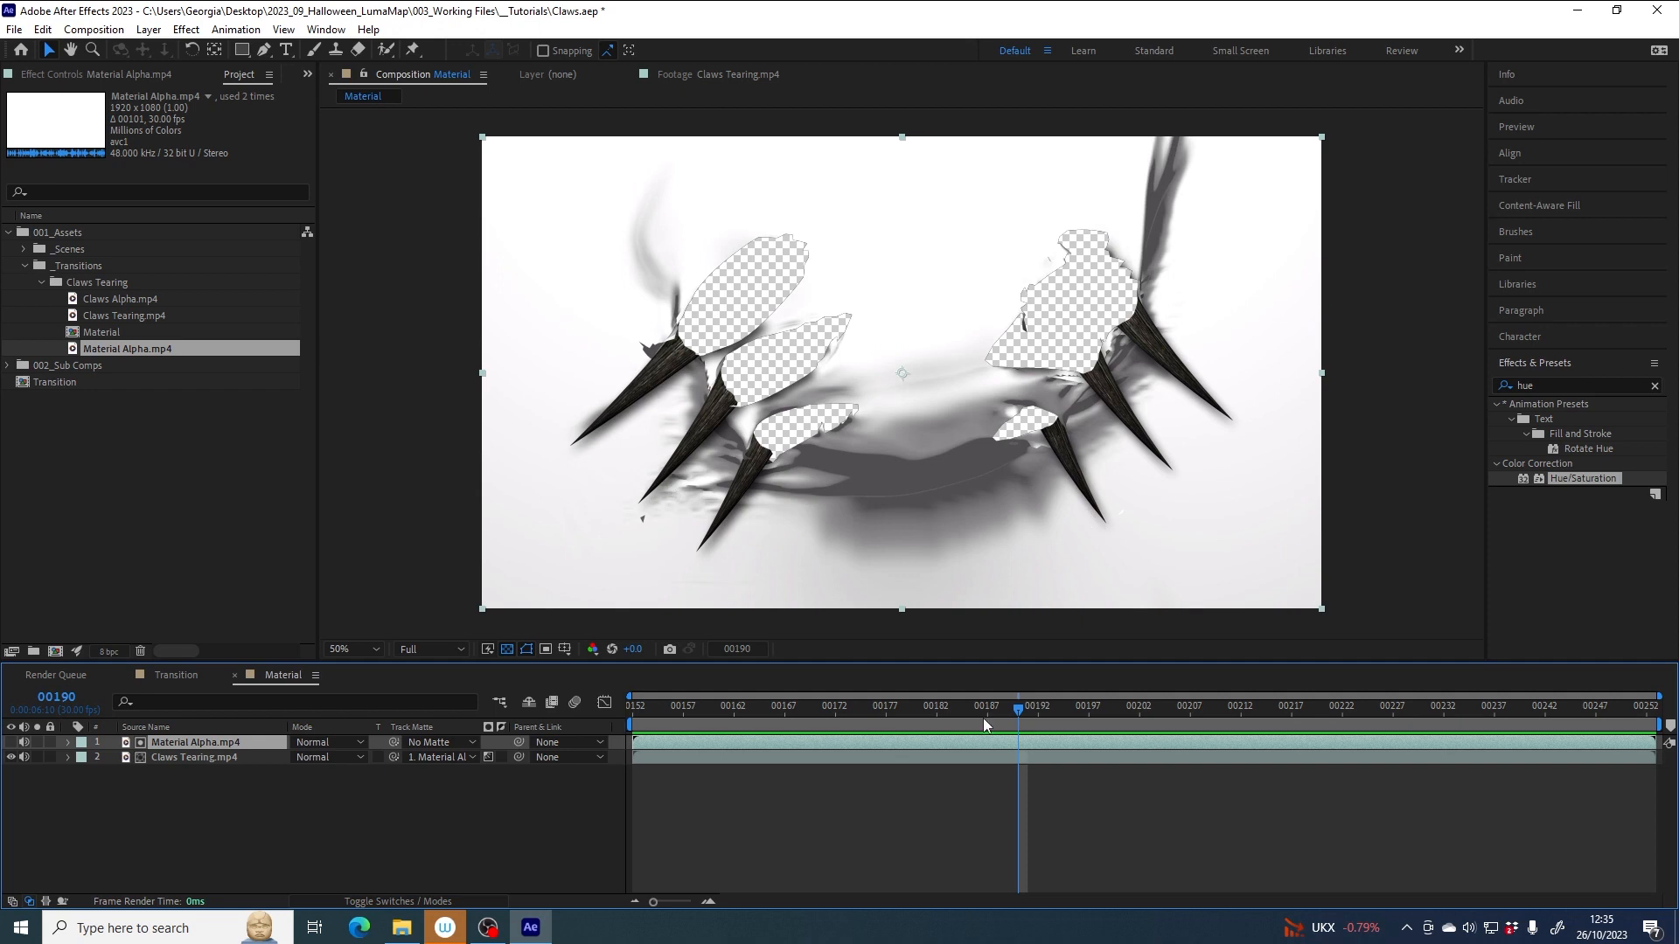
pyautogui.moveTo(983, 708)
pyautogui.mouseDown()
pyautogui.moveTo(804, 707)
pyautogui.moveTo(1046, 704)
pyautogui.moveTo(1011, 696)
pyautogui.mouseUp()
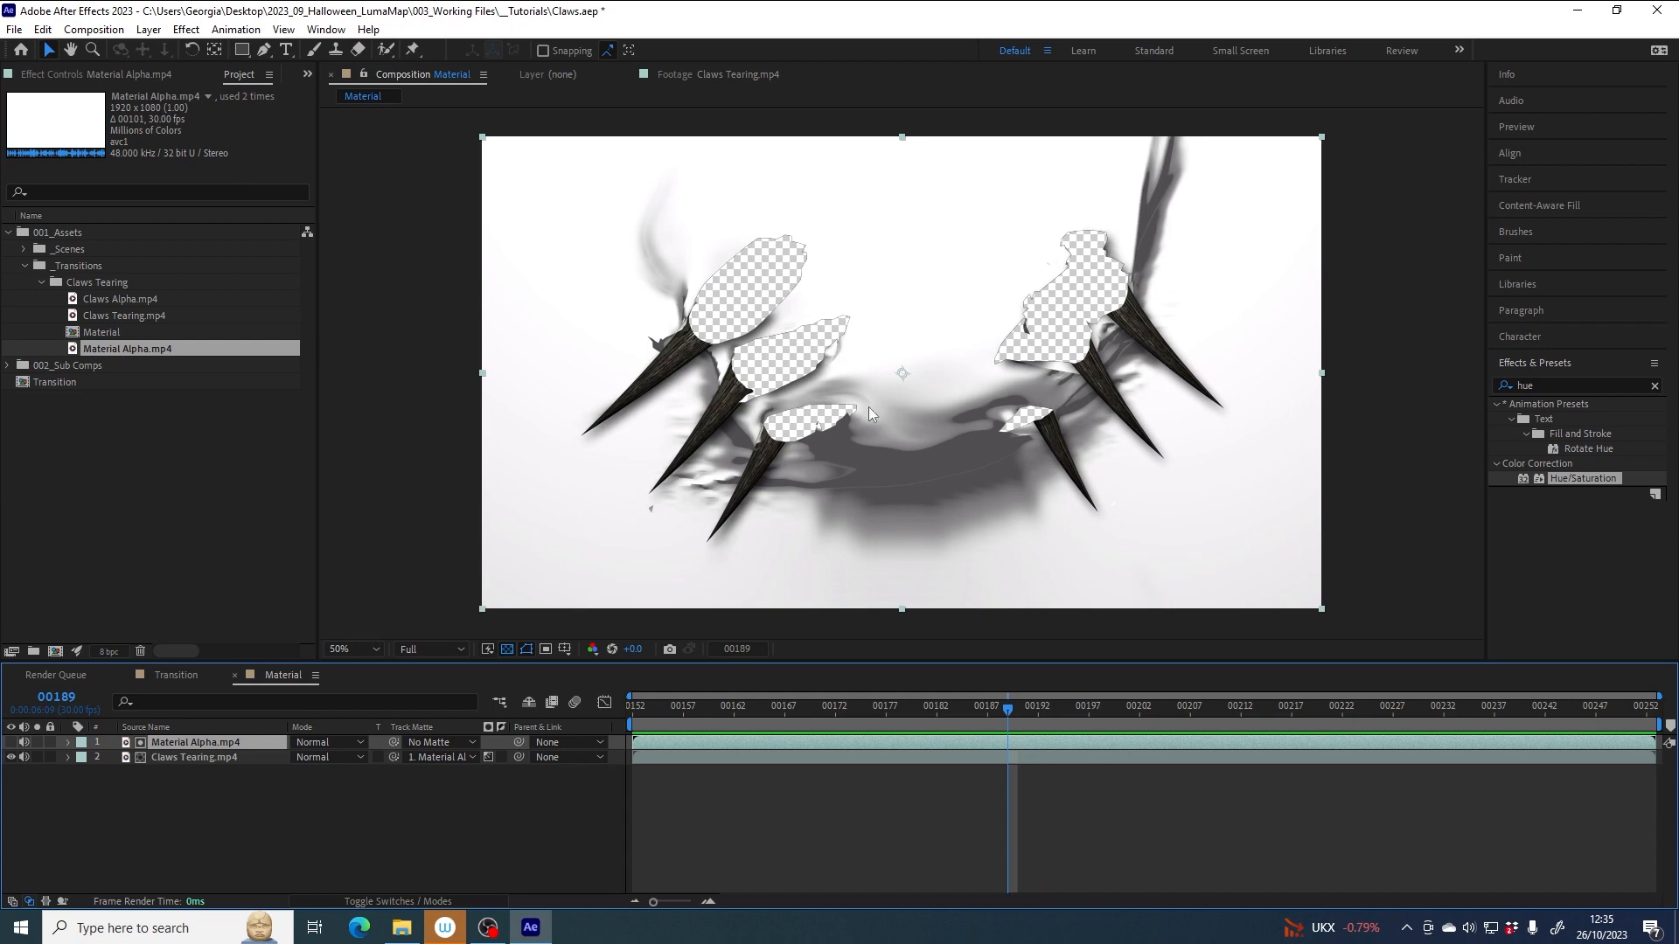
pyautogui.moveTo(909, 711); pyautogui.dragTo(987, 691)
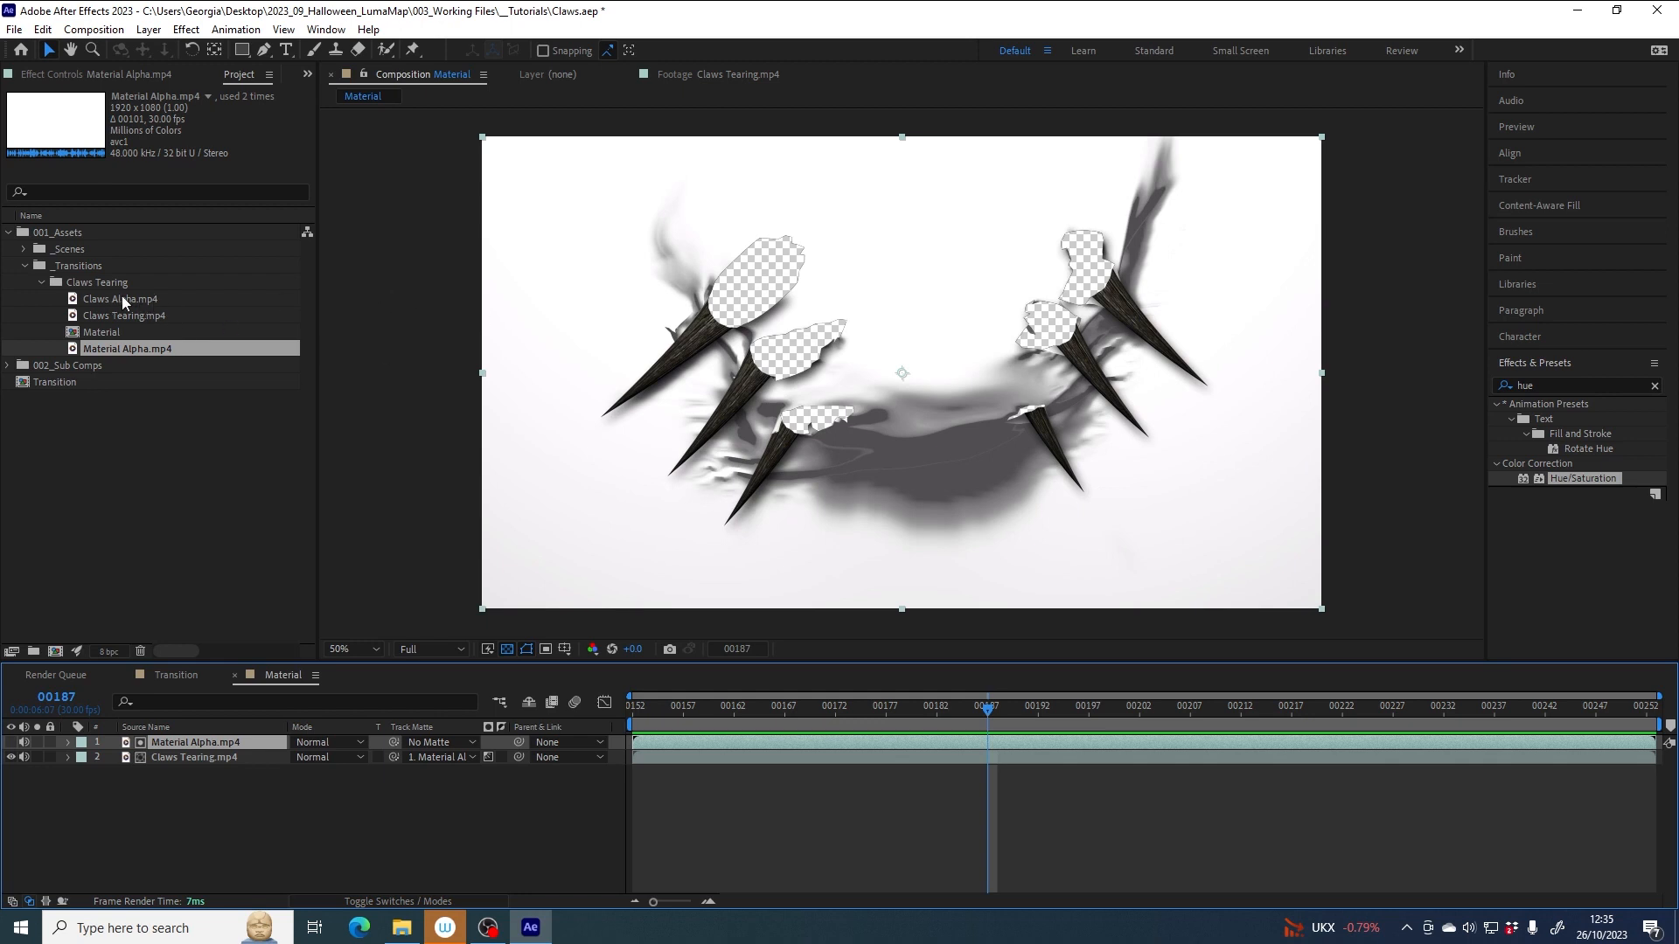
# - Create another composition from the Claws Tearing.mp4 footage and rename it Claws
pyautogui.click(129, 316)
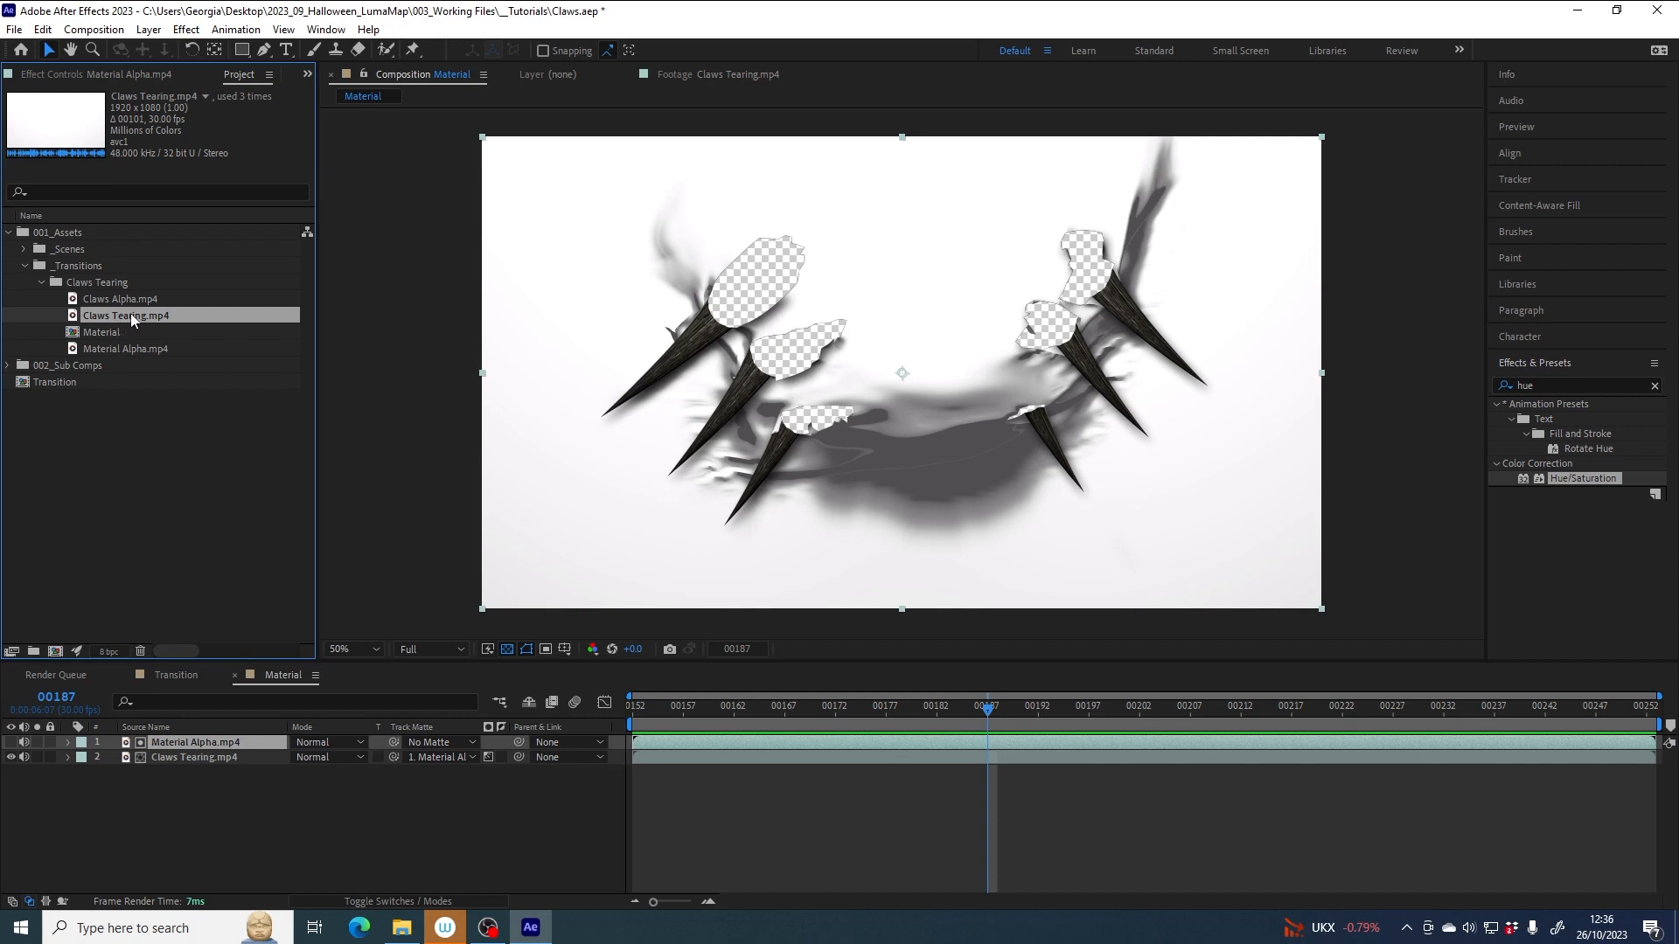
pyautogui.moveTo(129, 316); pyautogui.dragTo(54, 654)
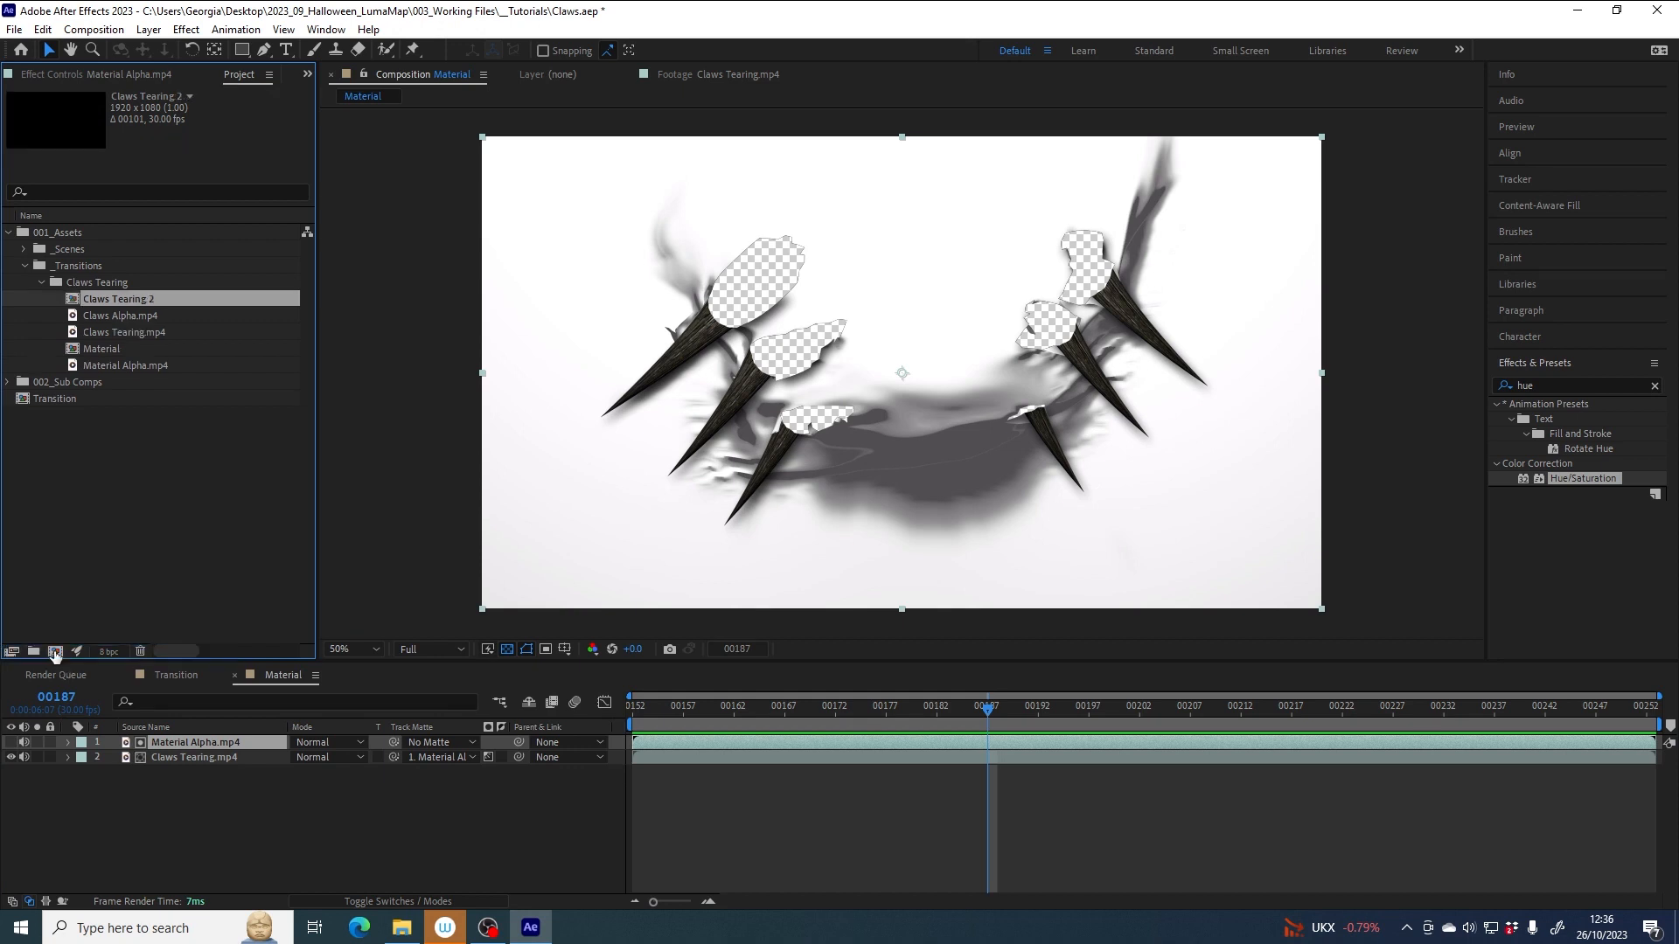
pyautogui.press('Return')
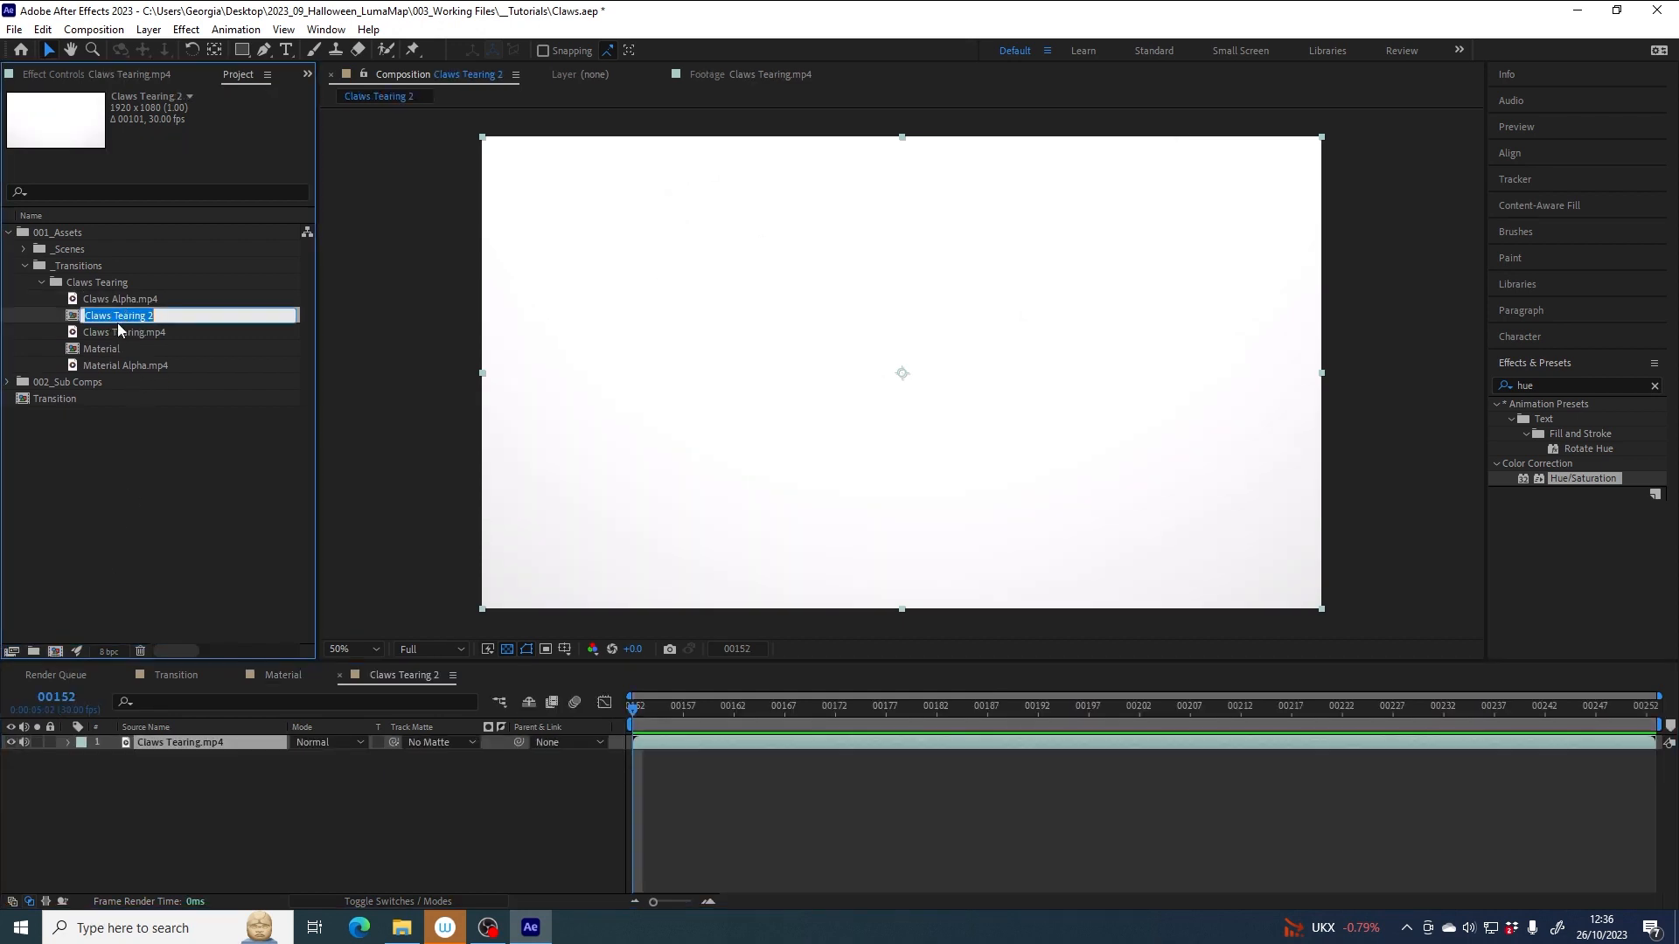
pyautogui.moveTo(111, 316); pyautogui.dragTo(225, 326)
pyautogui.press('BackSpace')
pyautogui.press('Return')
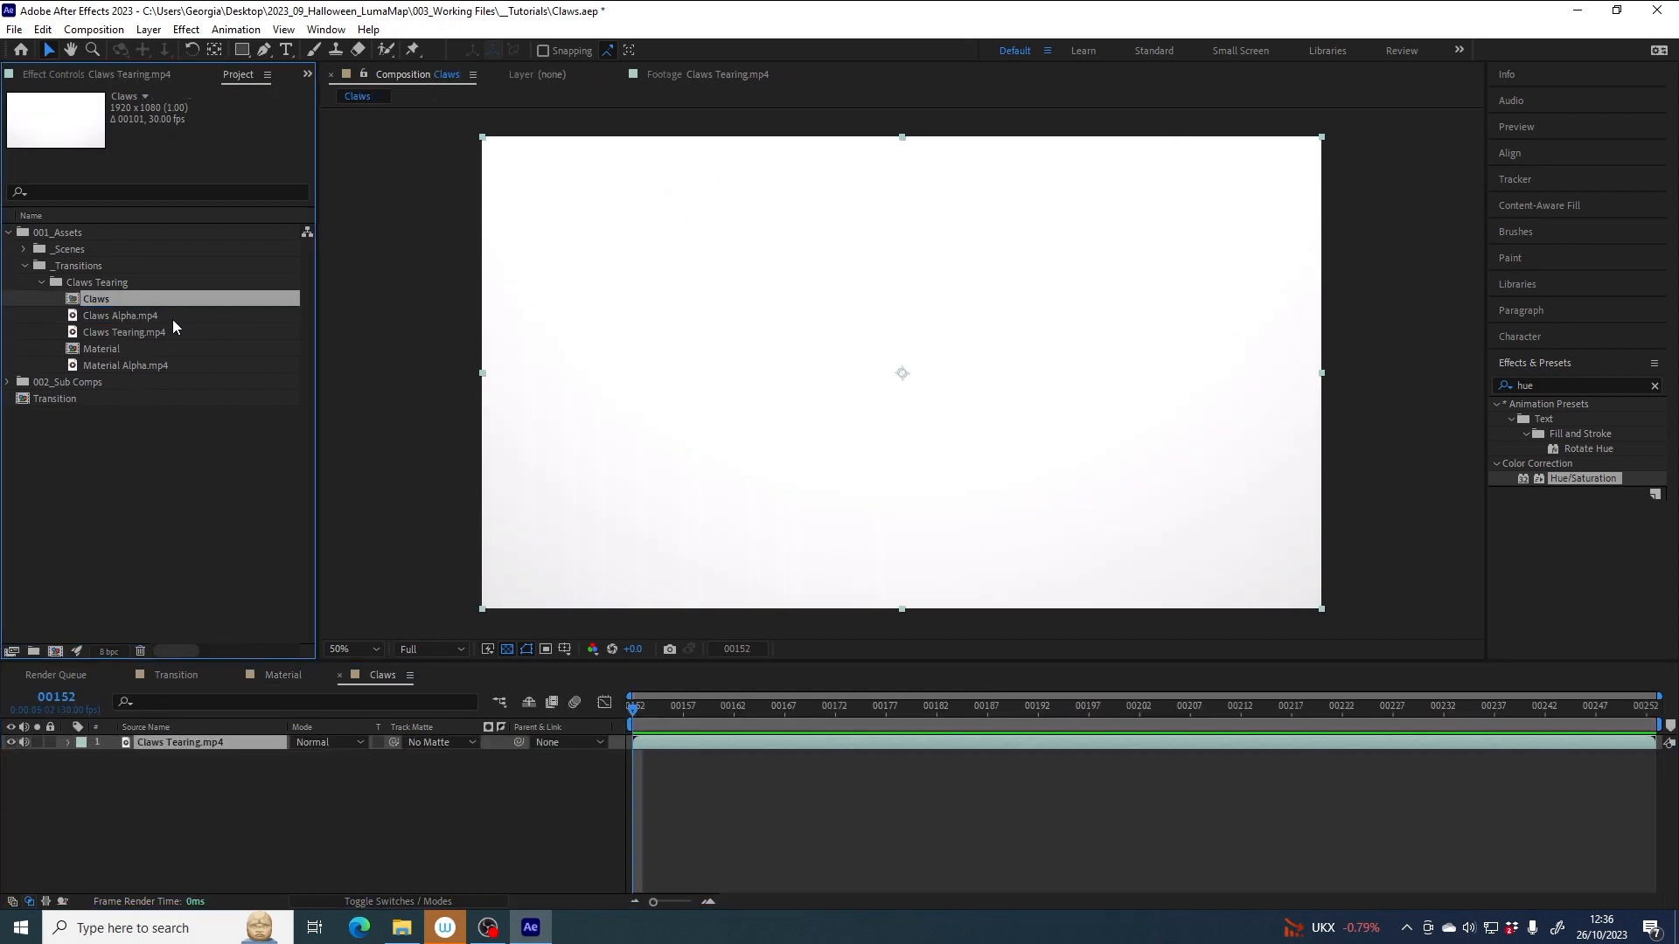
# - Move to frame 192 in the Claws composition and add Claws Alpha.mp4 above the Claws Tearing.mp4 layer
pyautogui.moveTo(654, 712); pyautogui.dragTo(1037, 718)
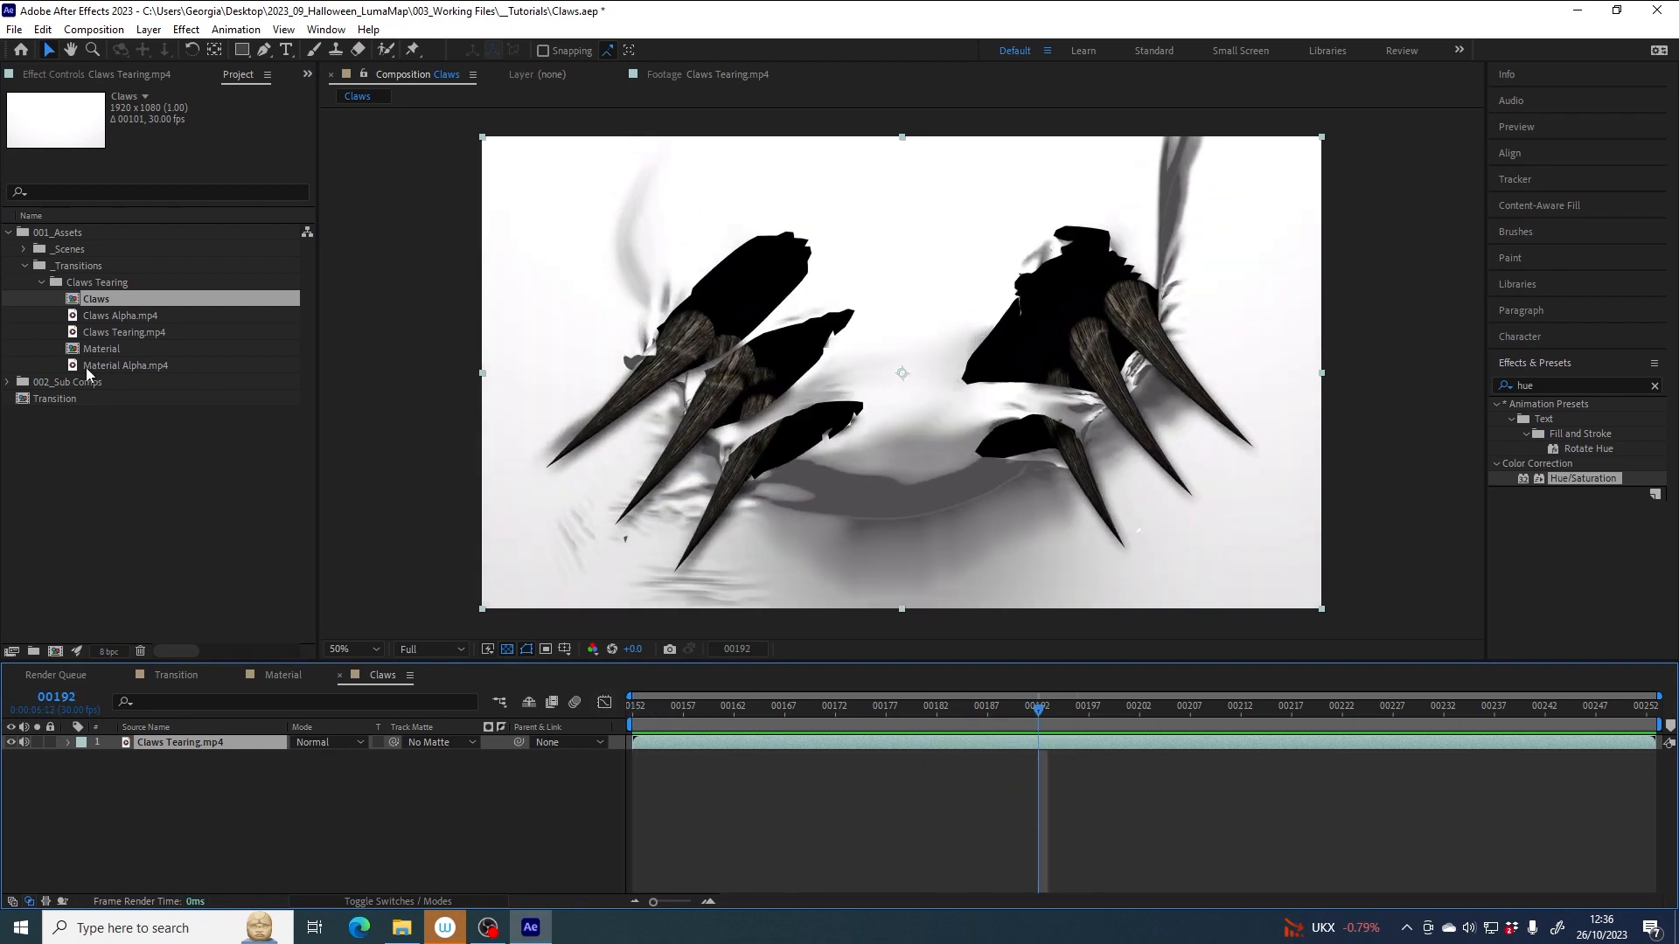
pyautogui.click(122, 365)
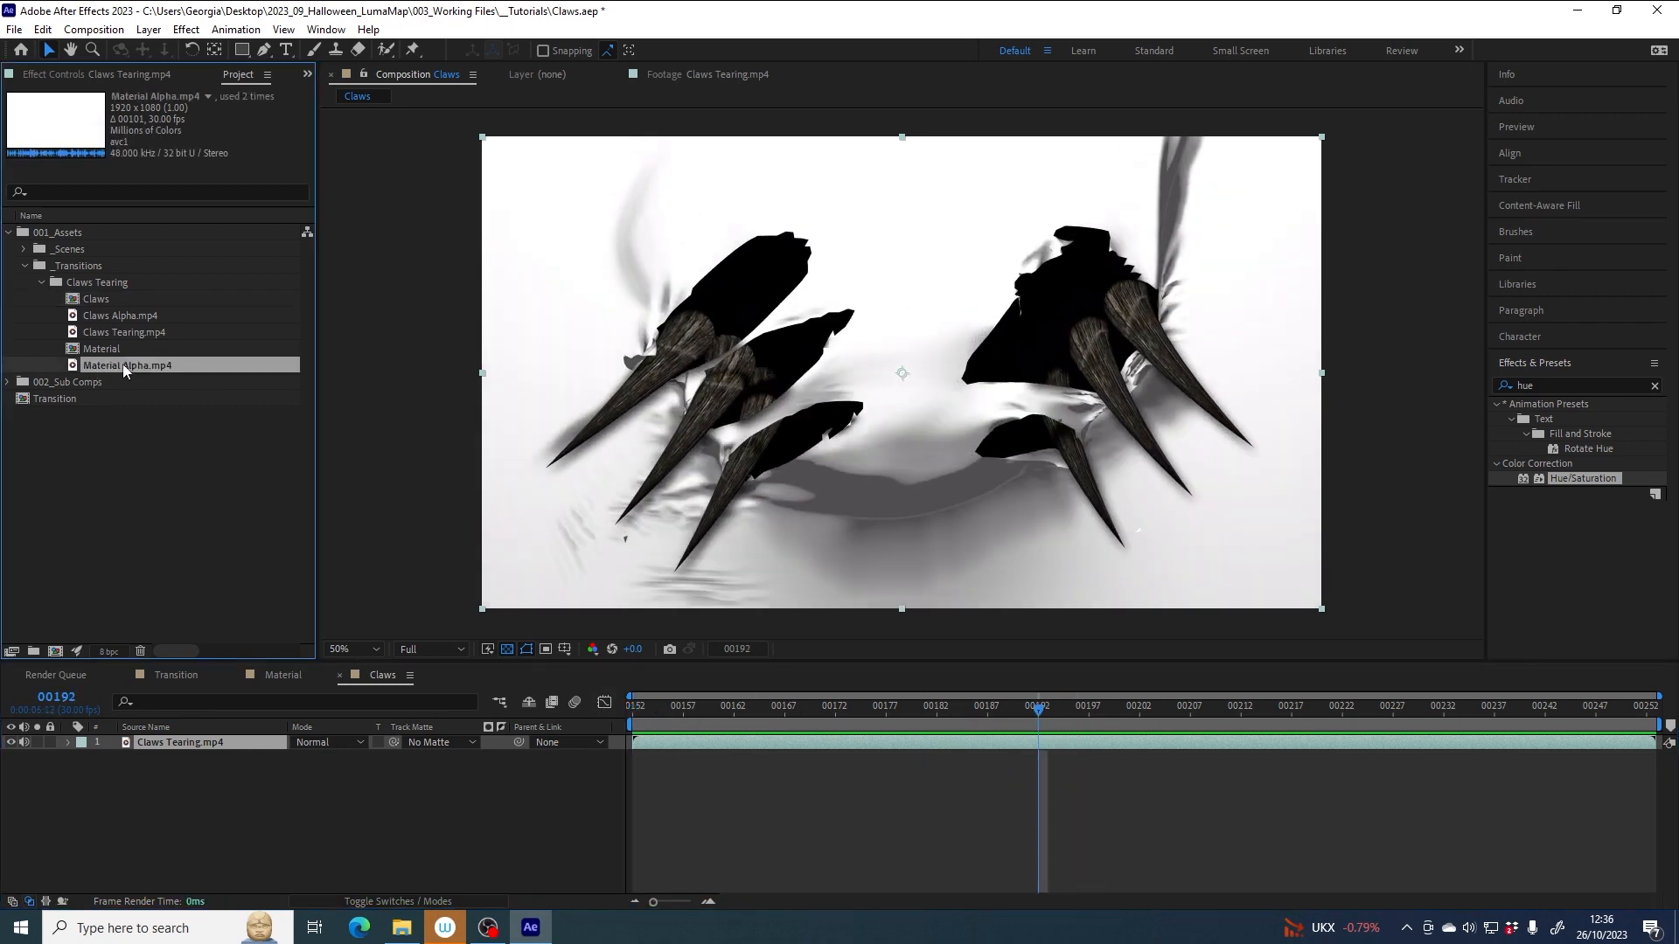
pyautogui.click(104, 317)
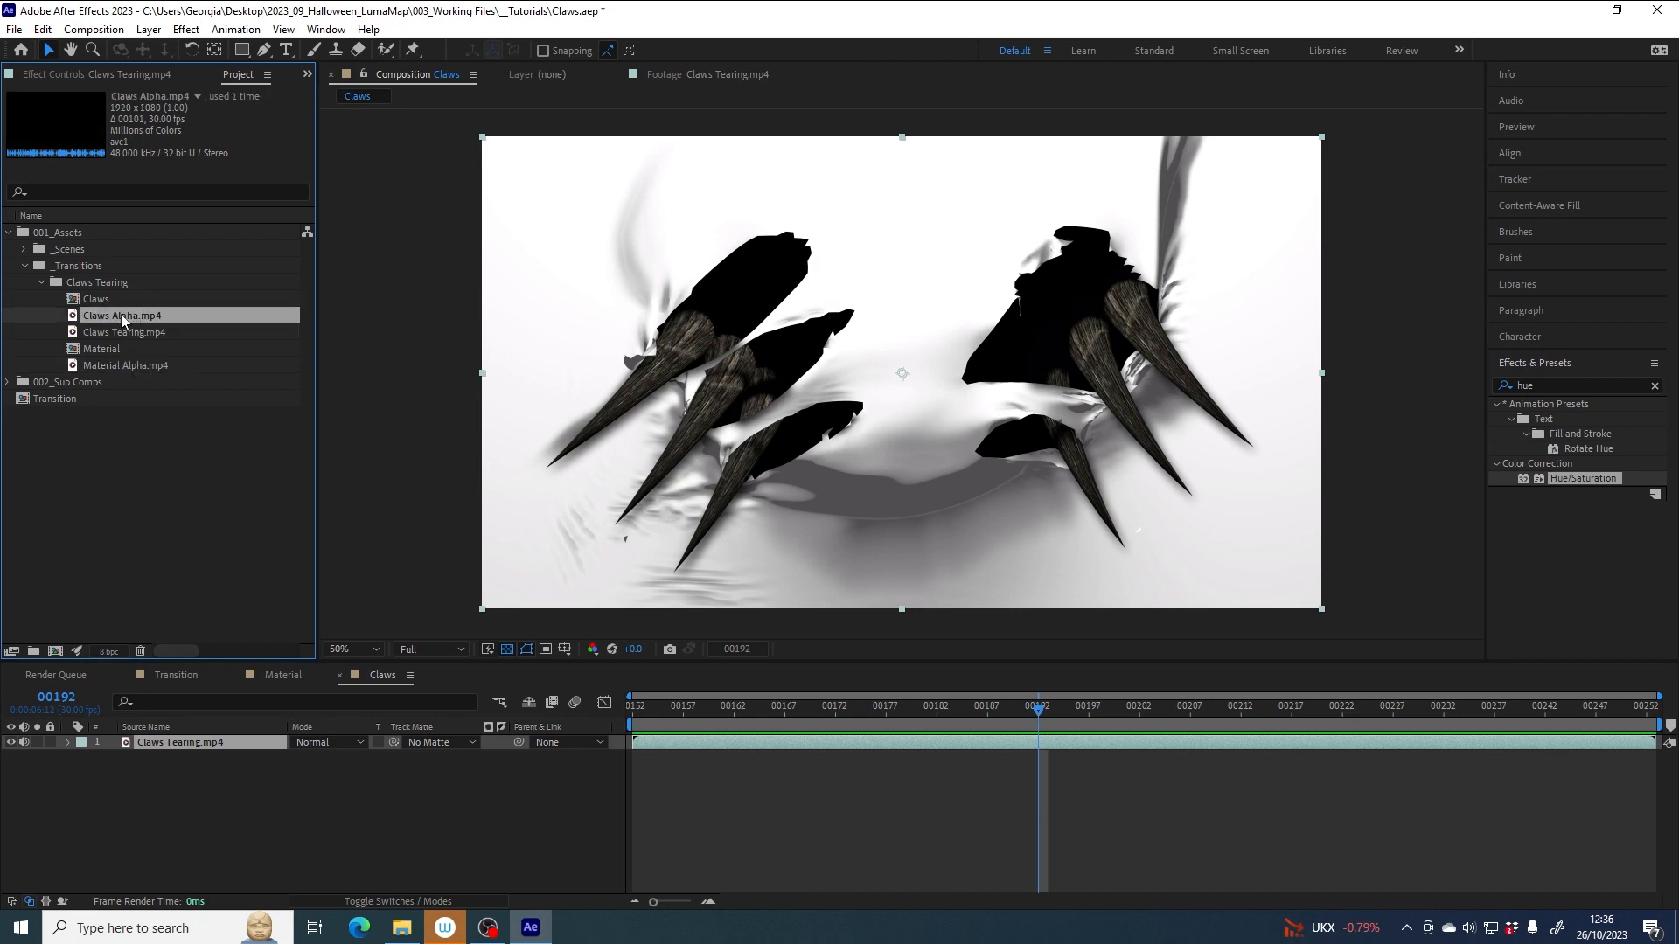
pyautogui.moveTo(119, 314); pyautogui.dragTo(168, 740)
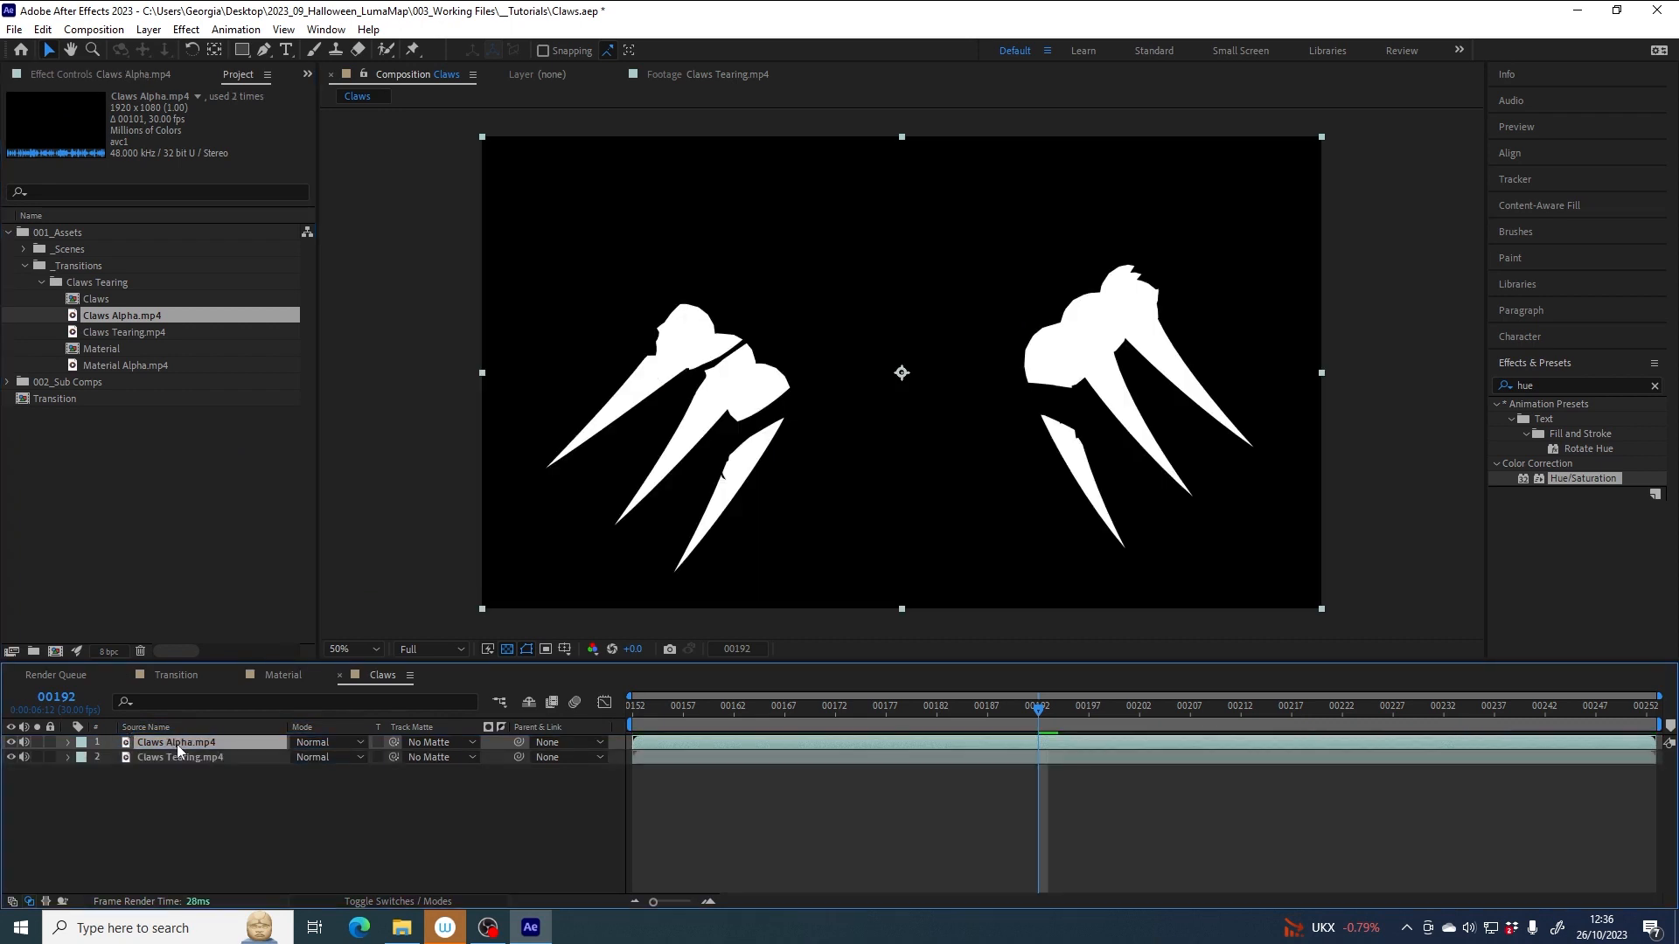
# - Set Claws Alpha.mp4 as the Luma Matte of the Claws Tearing.mp4 layer and check the cut-out around frame 190
pyautogui.click(157, 757)
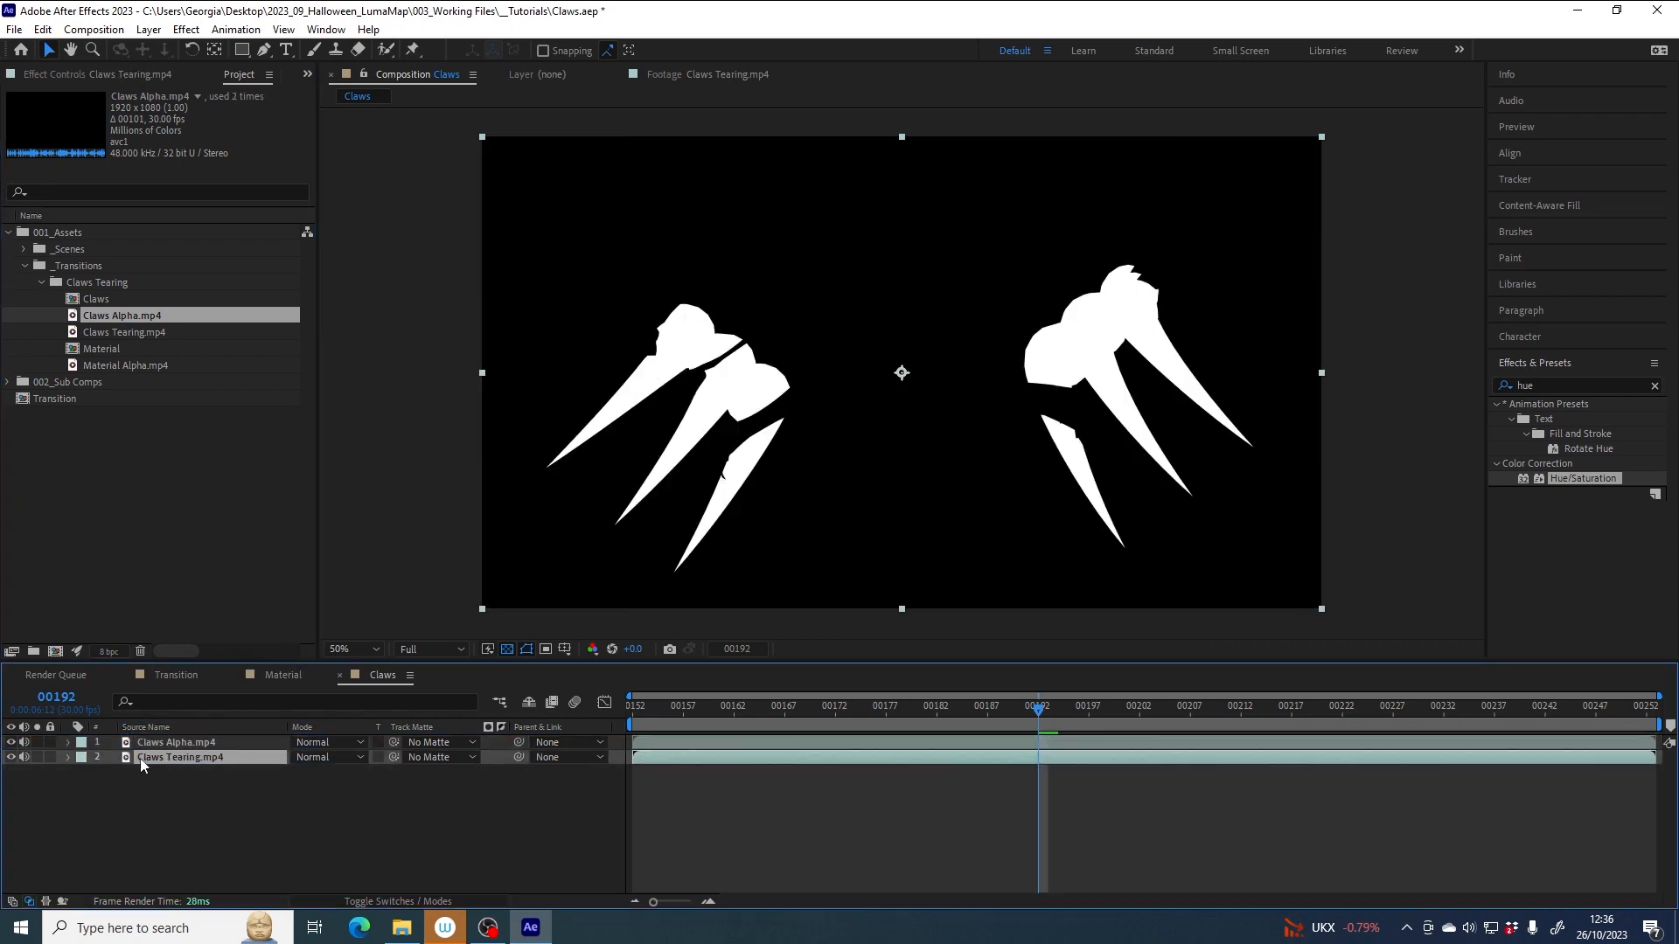
pyautogui.click(432, 756)
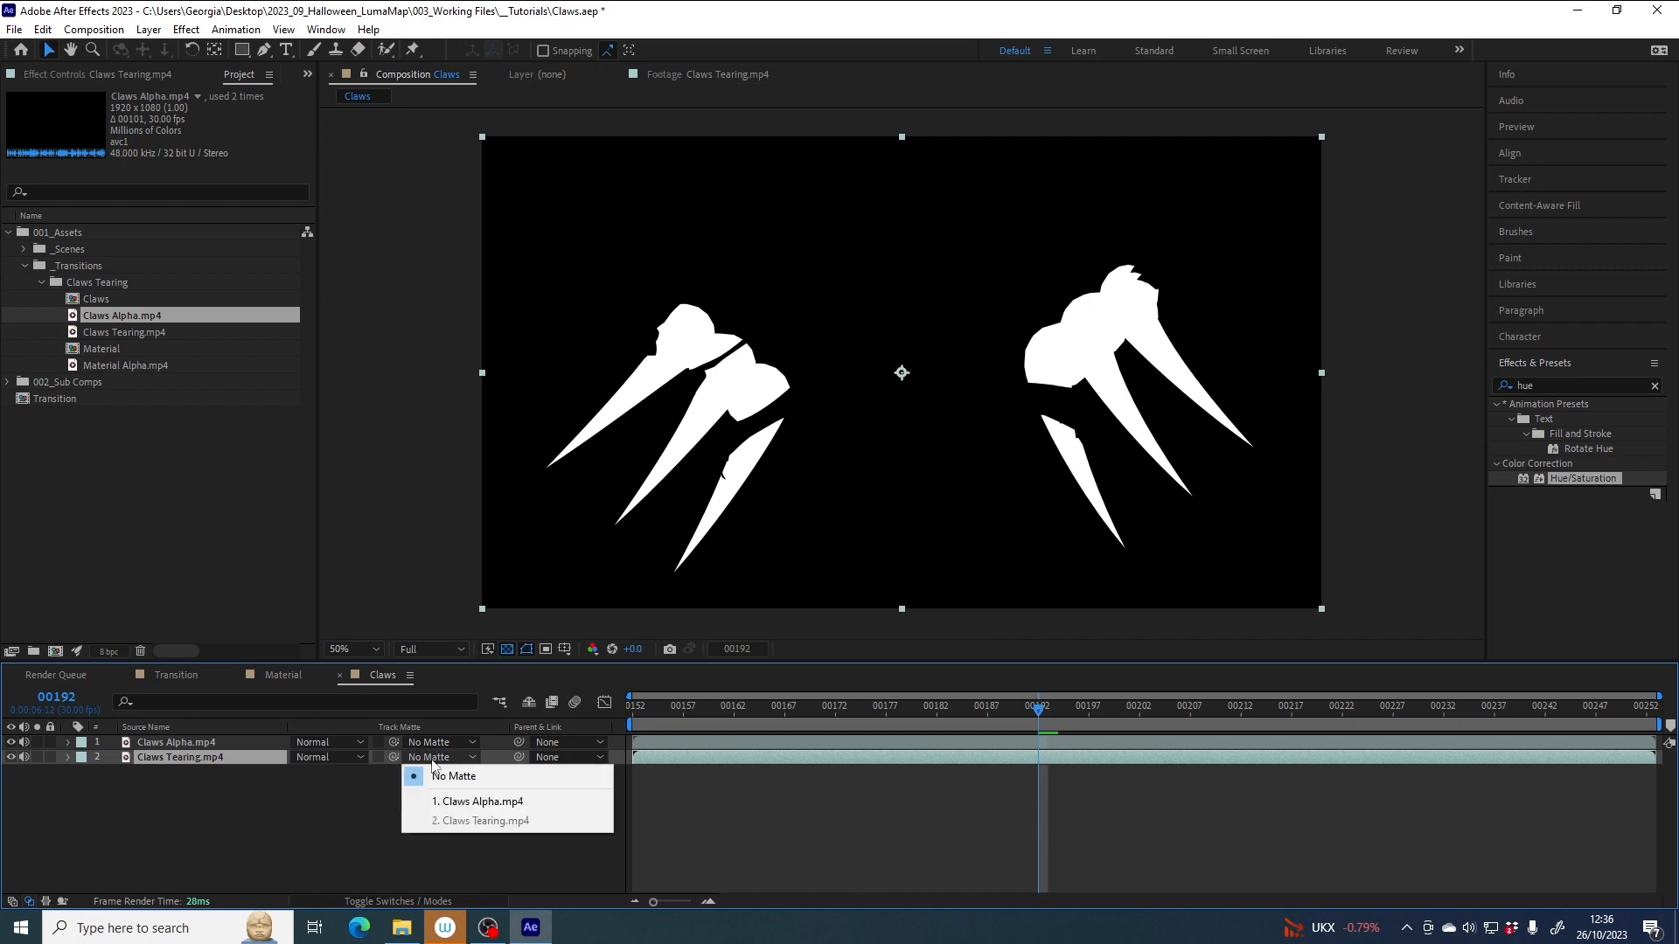
pyautogui.click(488, 802)
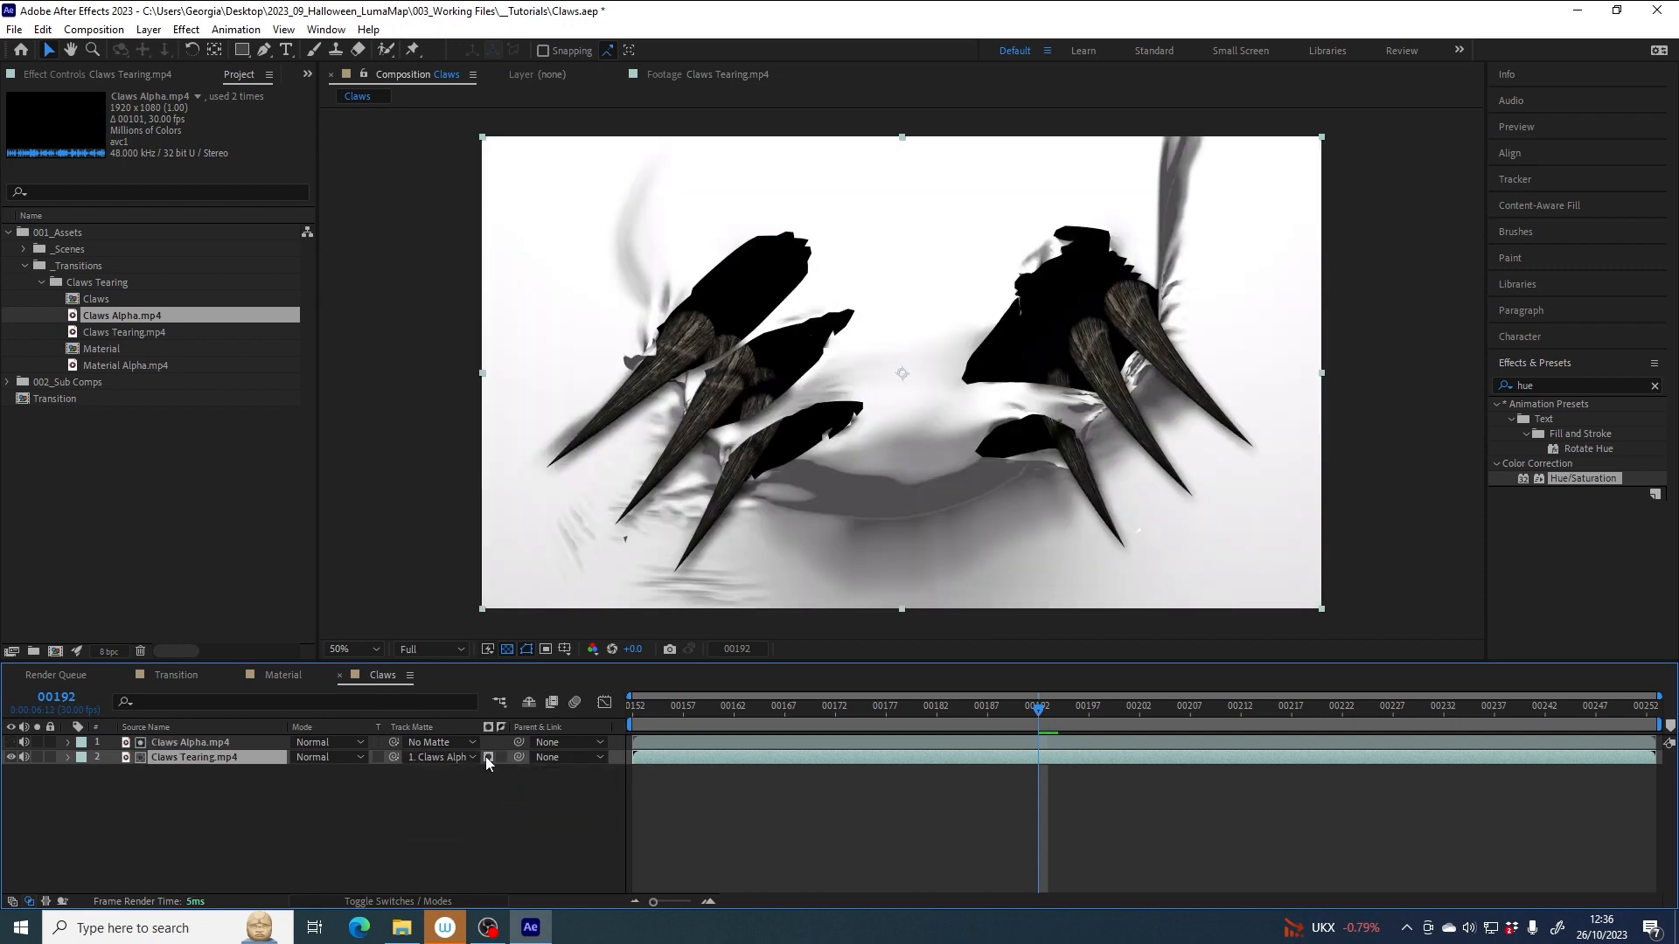
pyautogui.click(488, 757)
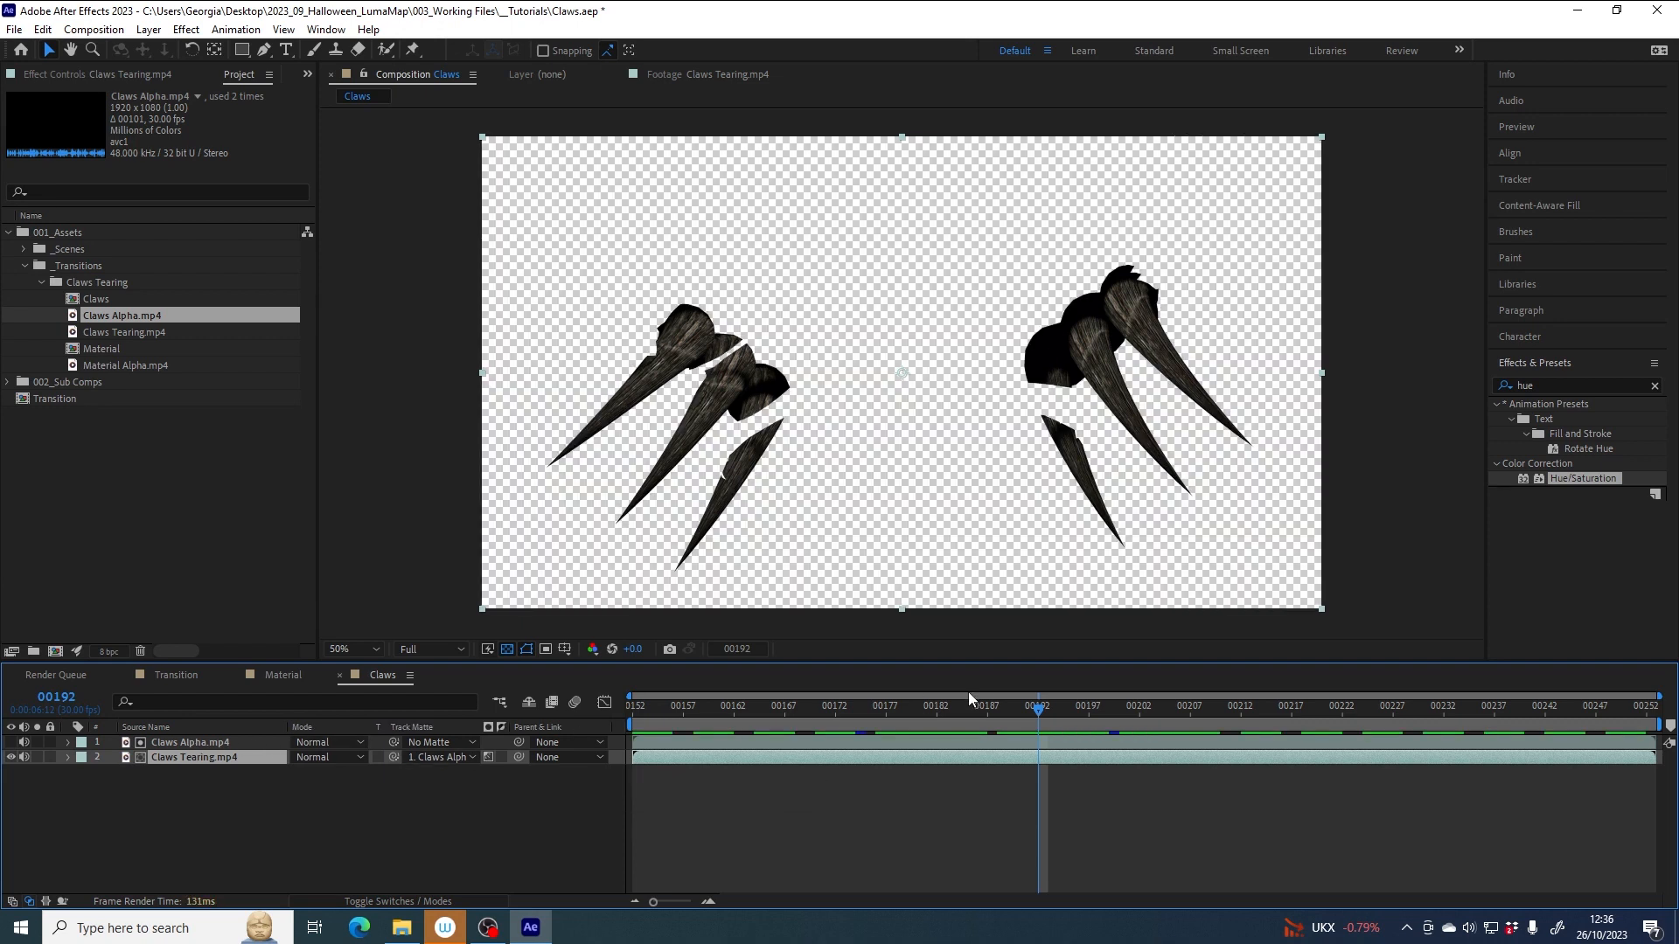
pyautogui.moveTo(973, 708); pyautogui.dragTo(1027, 722)
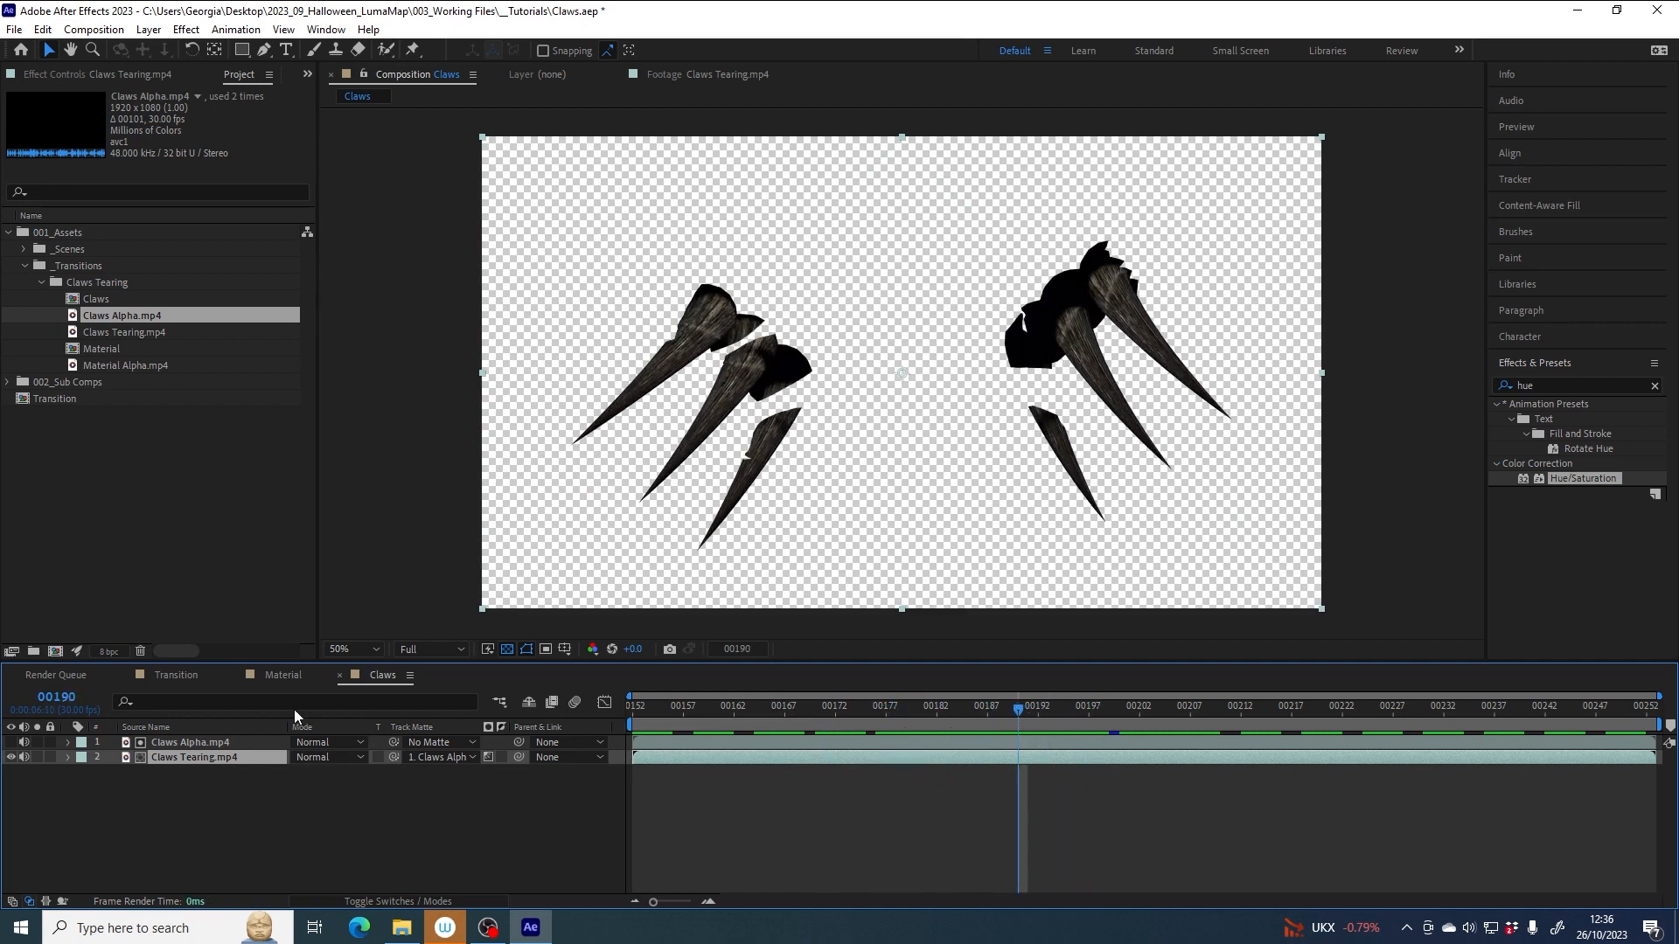
# - Review the Sheets and Werewolf overlap around frame 706 in Transition, and the tear holes up to frame 190 in Material
pyautogui.click(175, 674)
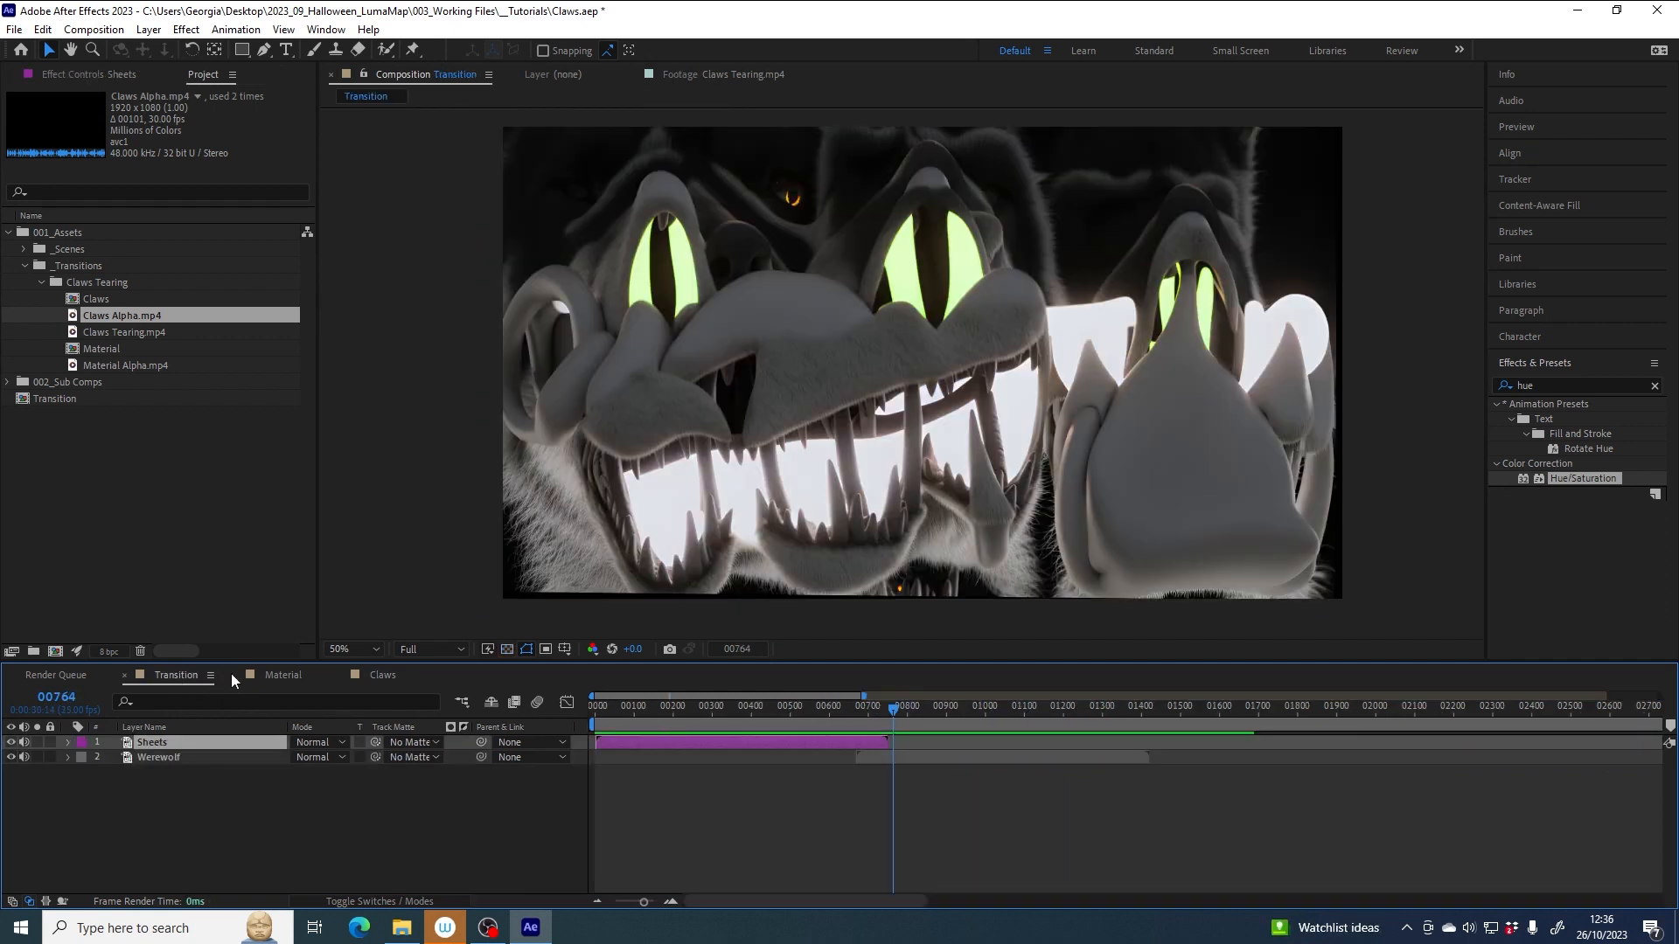
pyautogui.moveTo(879, 708)
pyautogui.mouseDown()
pyautogui.moveTo(849, 712)
pyautogui.moveTo(870, 716)
pyautogui.mouseUp()
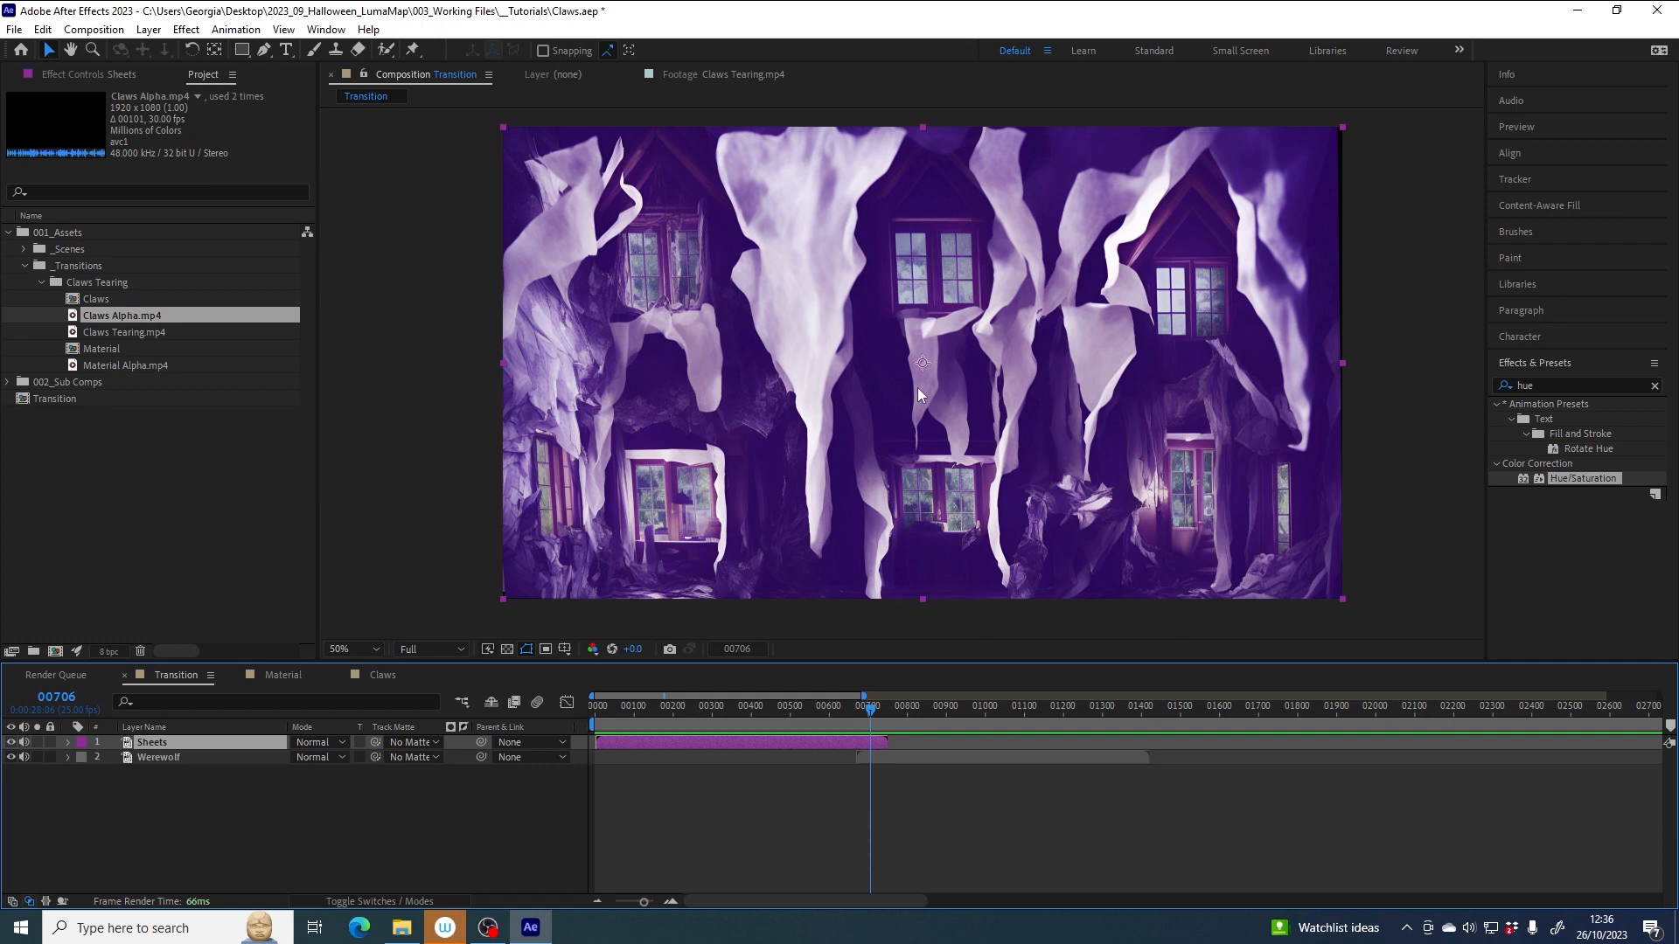
pyautogui.moveTo(868, 710); pyautogui.dragTo(872, 708)
pyautogui.click(282, 678)
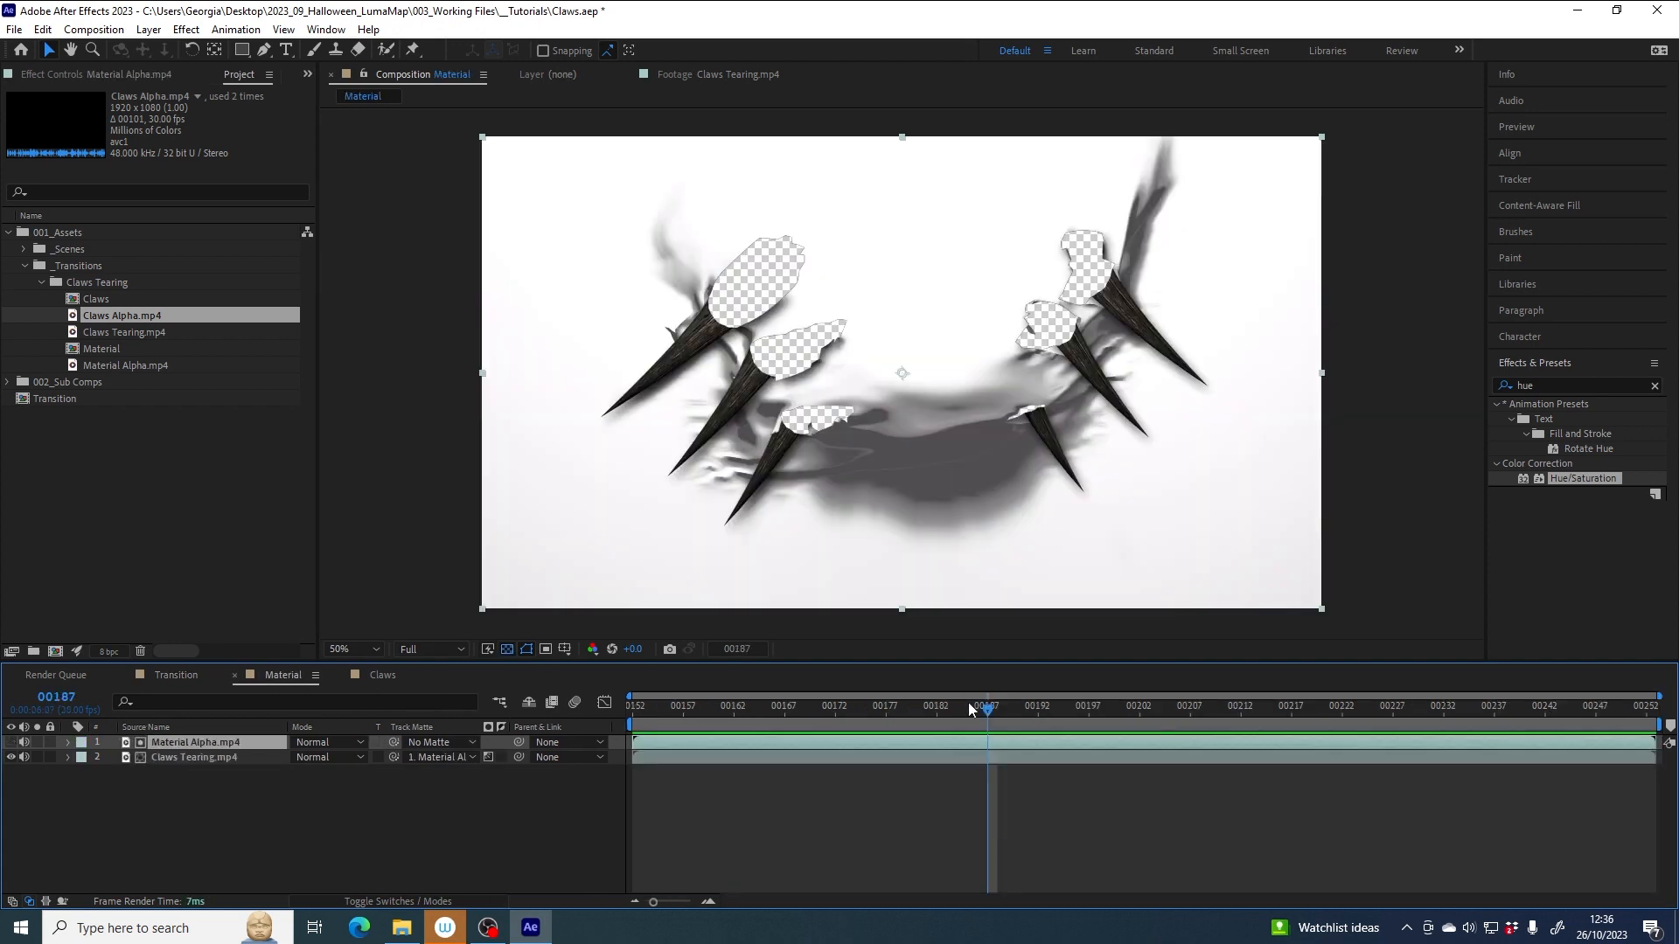
pyautogui.moveTo(973, 710); pyautogui.dragTo(1018, 713)
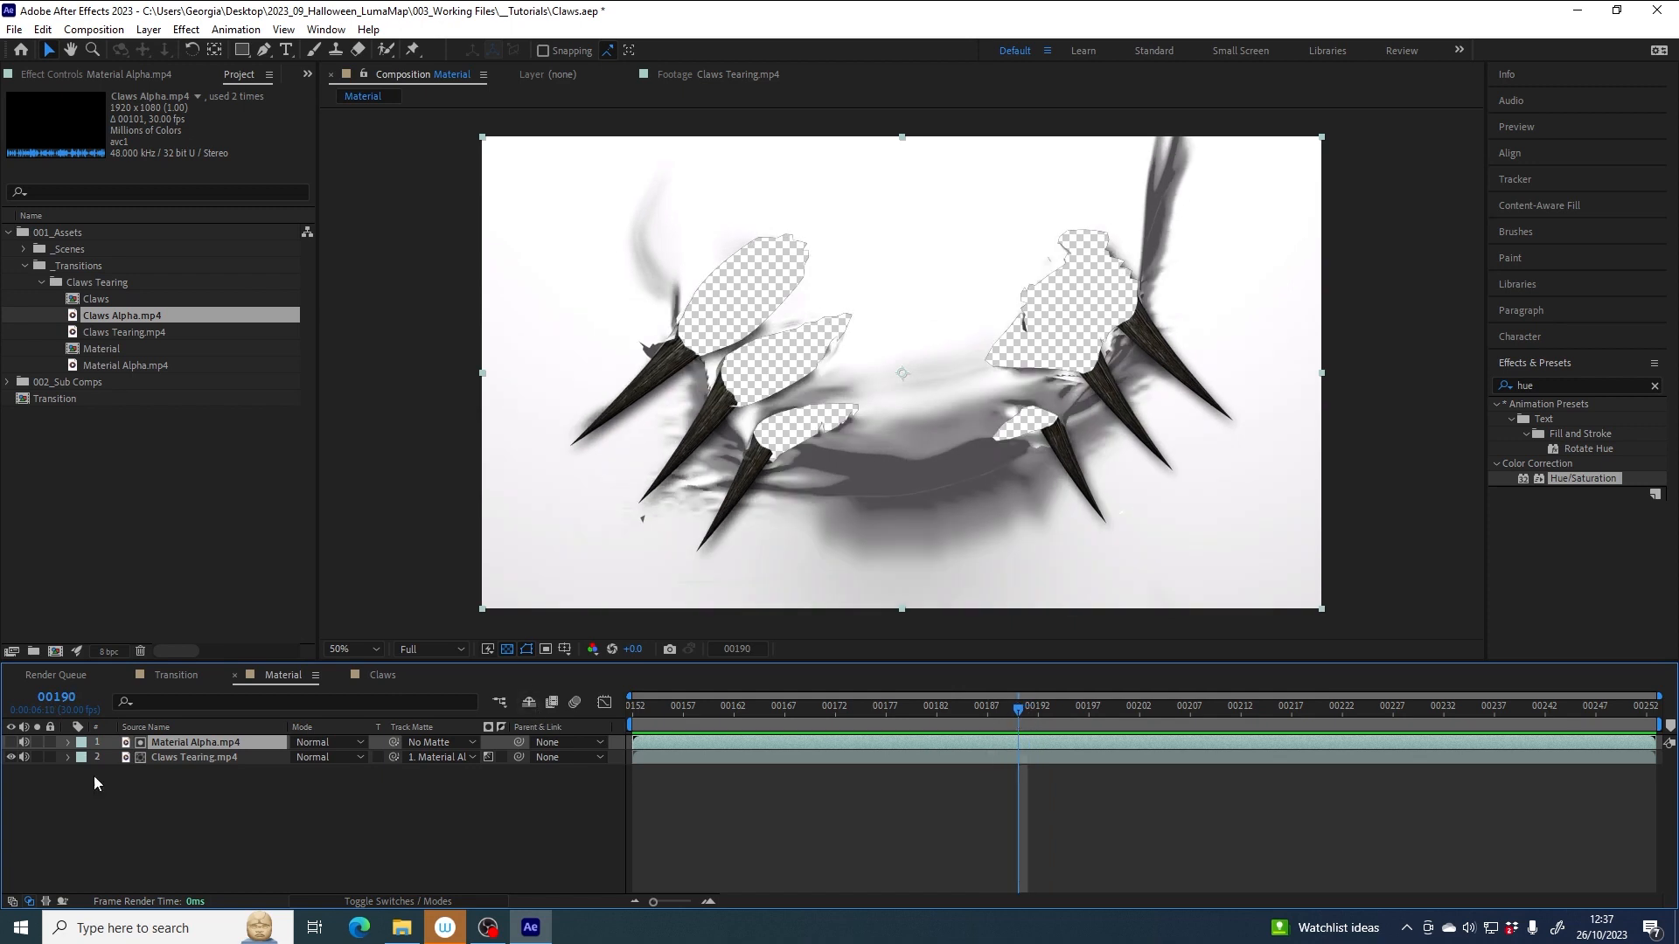
# - Add Material Alpha.mp4 above Sheets in the Transition composition and align it with the overlap between the Sheets and Werewolf layers
pyautogui.click(176, 676)
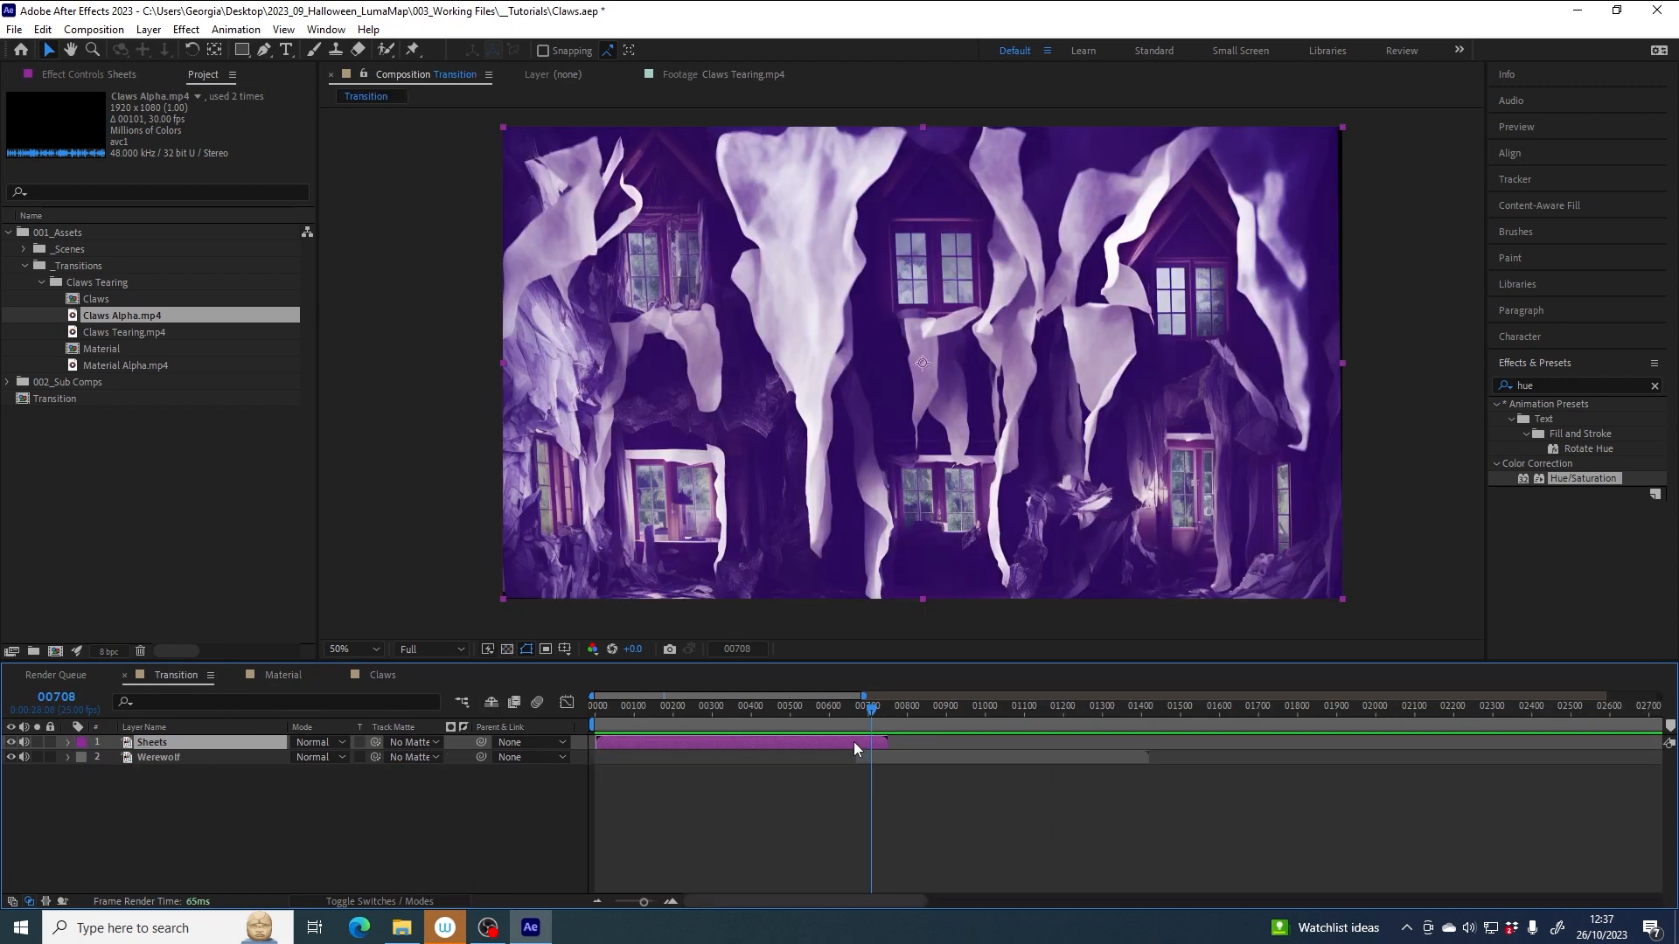
pyautogui.click(122, 365)
pyautogui.moveTo(132, 365); pyautogui.dragTo(180, 739)
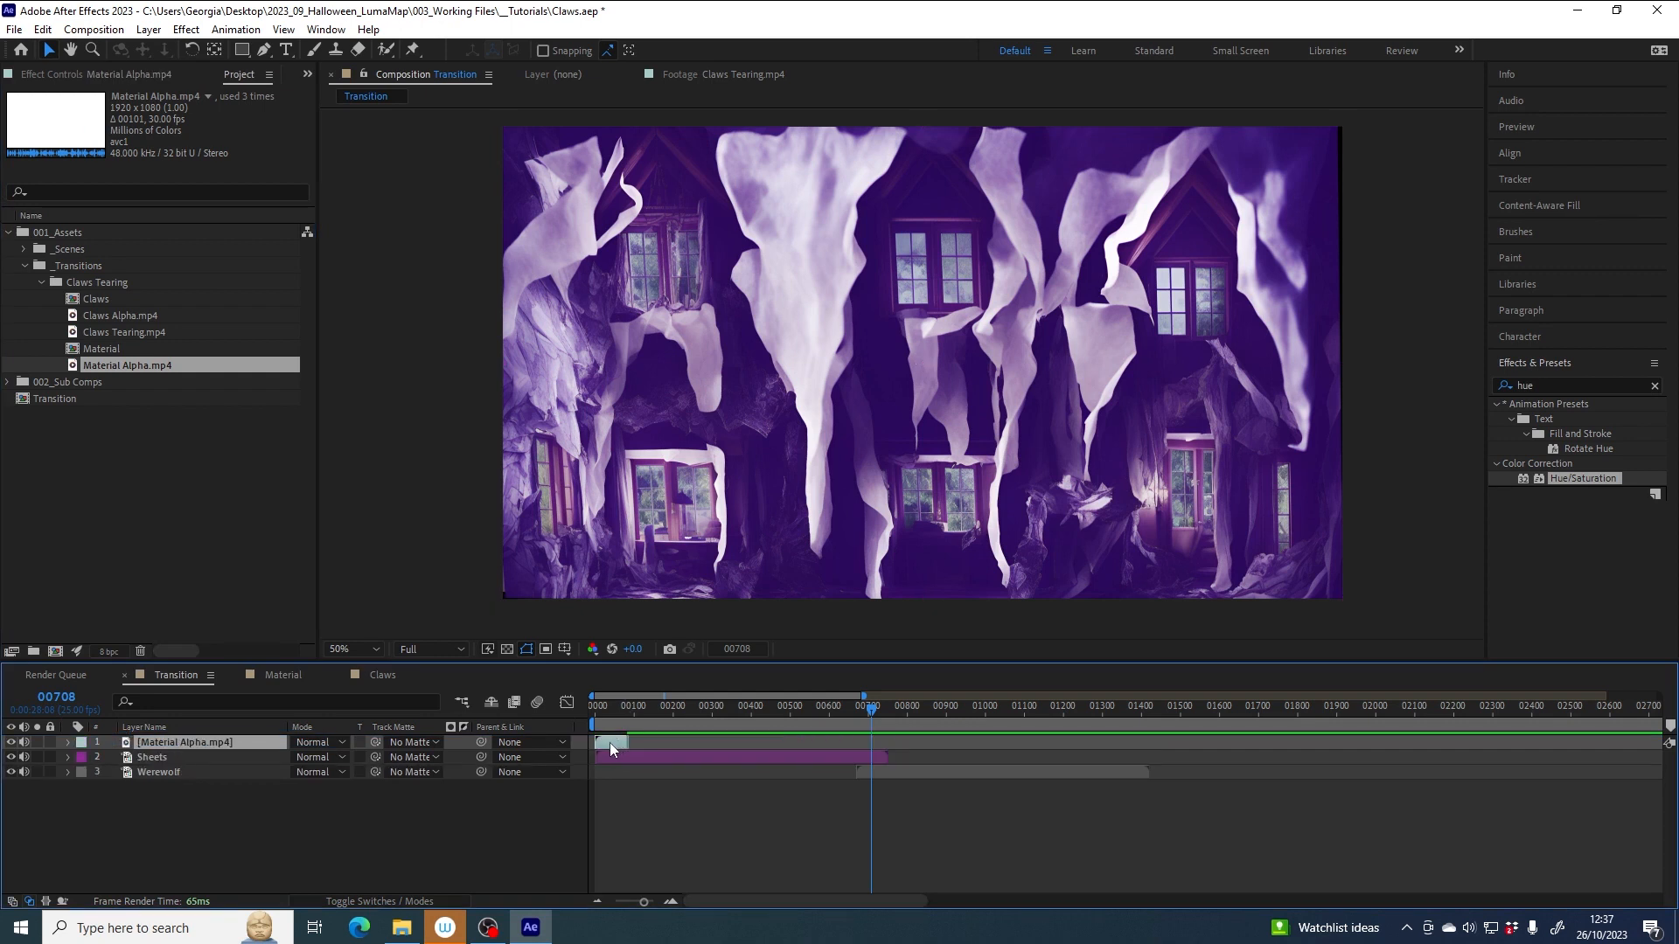
pyautogui.moveTo(610, 739); pyautogui.dragTo(687, 740)
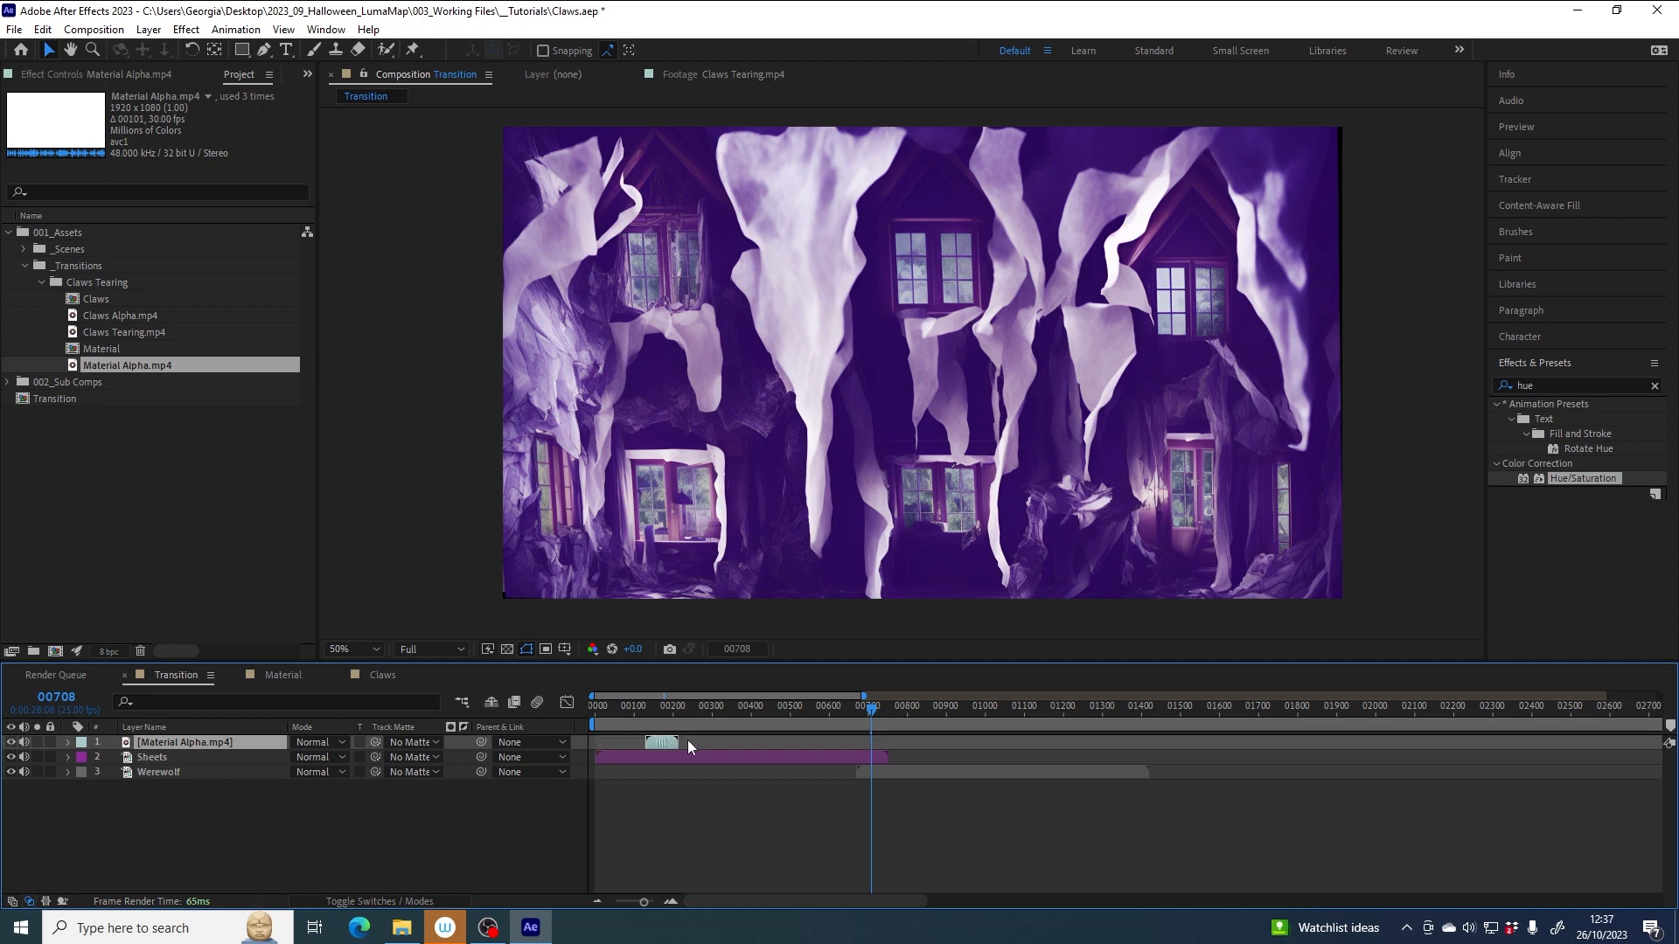
pyautogui.moveTo(797, 754); pyautogui.dragTo(883, 753)
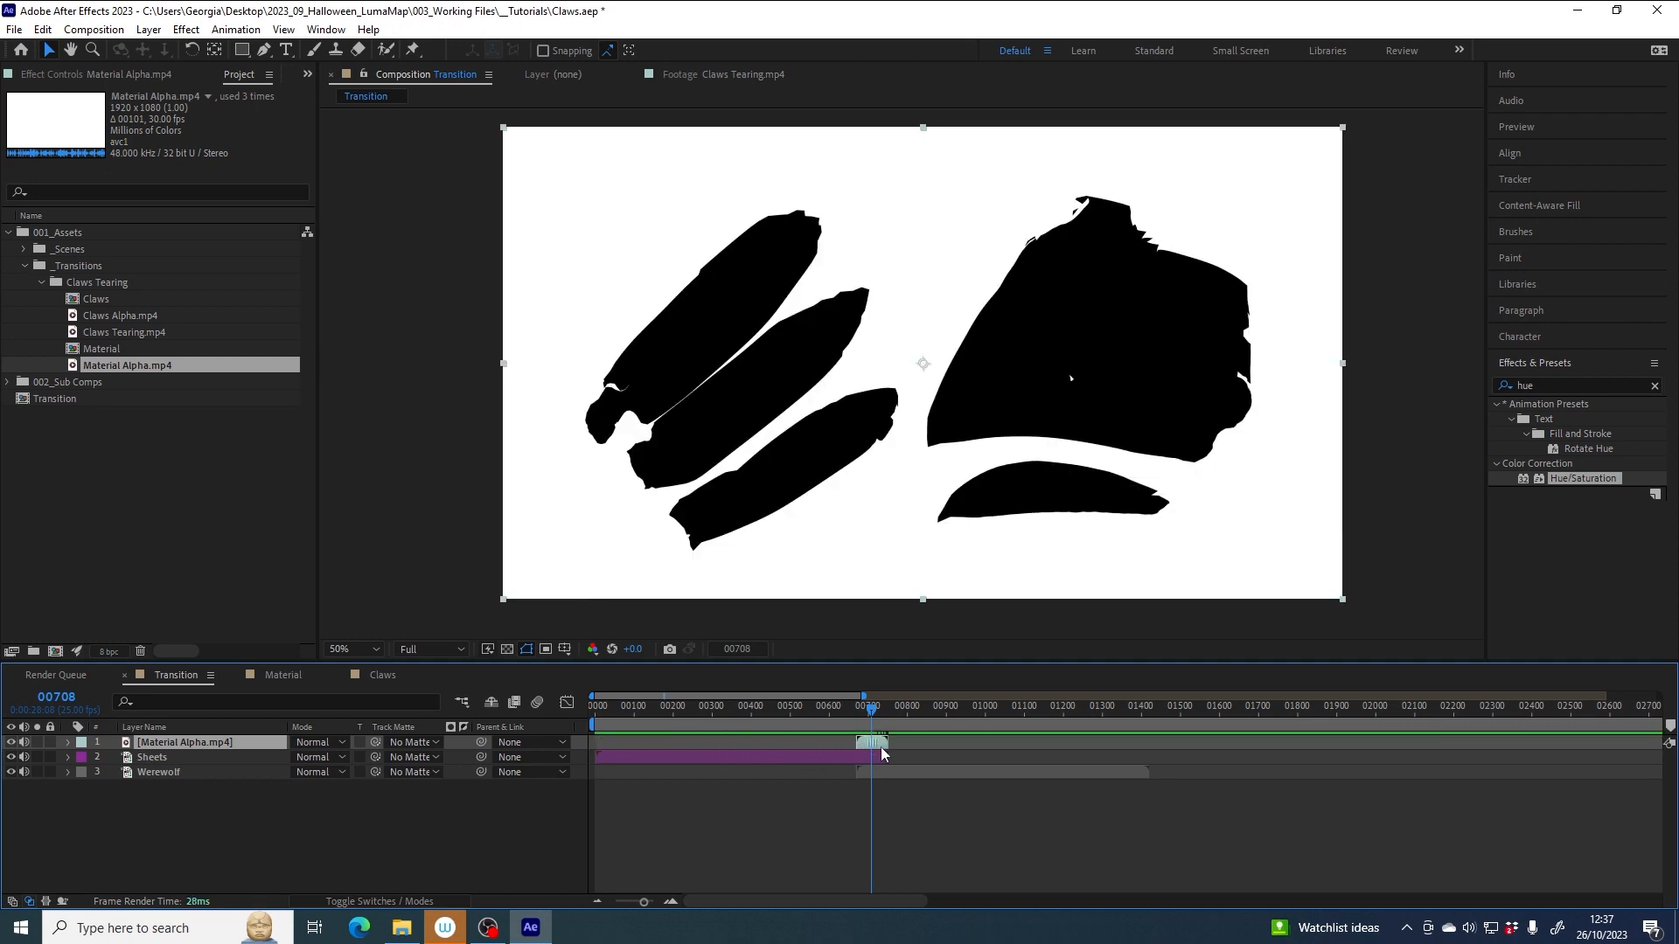
pyautogui.scroll(5, 883, 752)
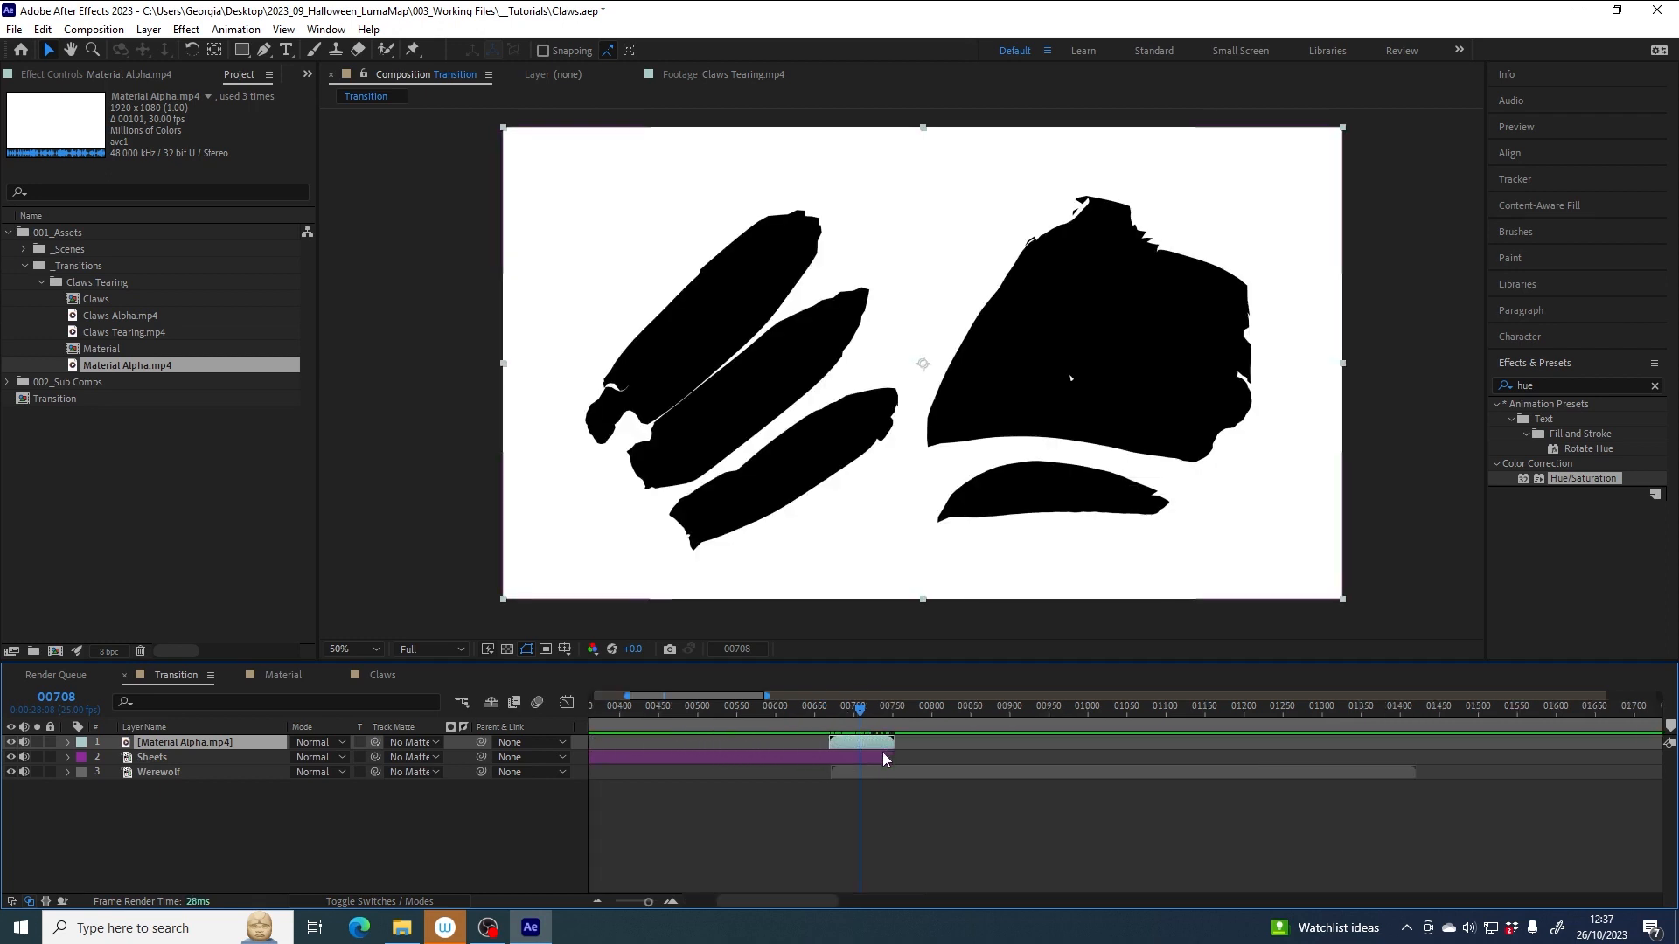
pyautogui.moveTo(907, 741); pyautogui.dragTo(901, 741)
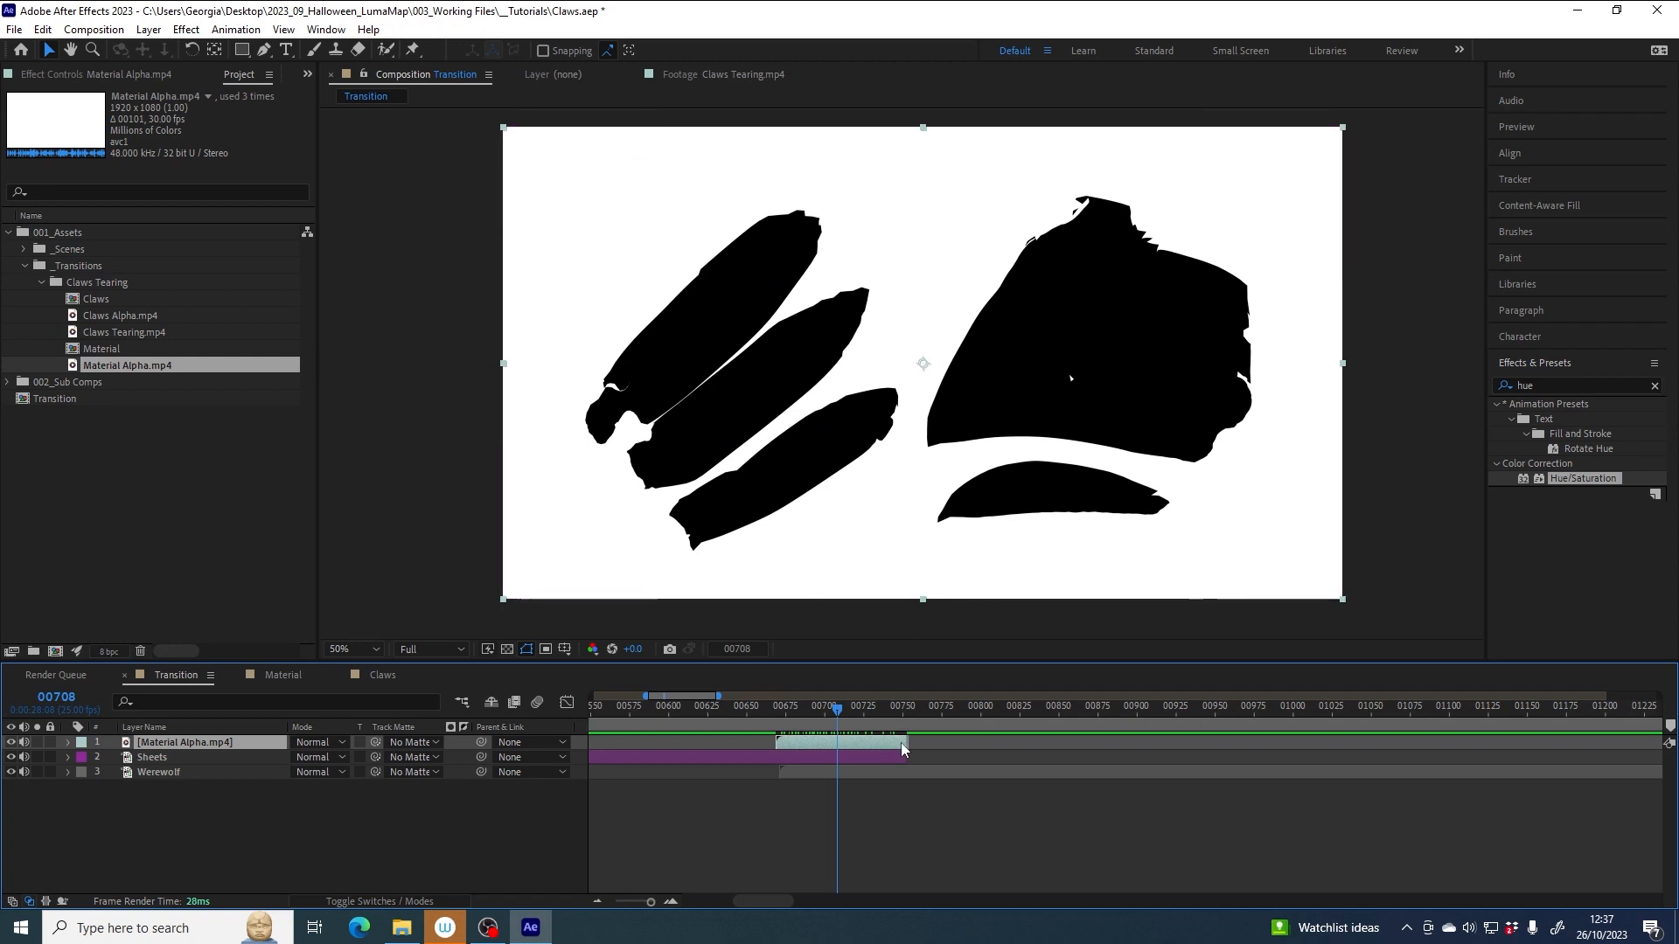
pyautogui.scroll(-5, 868, 761)
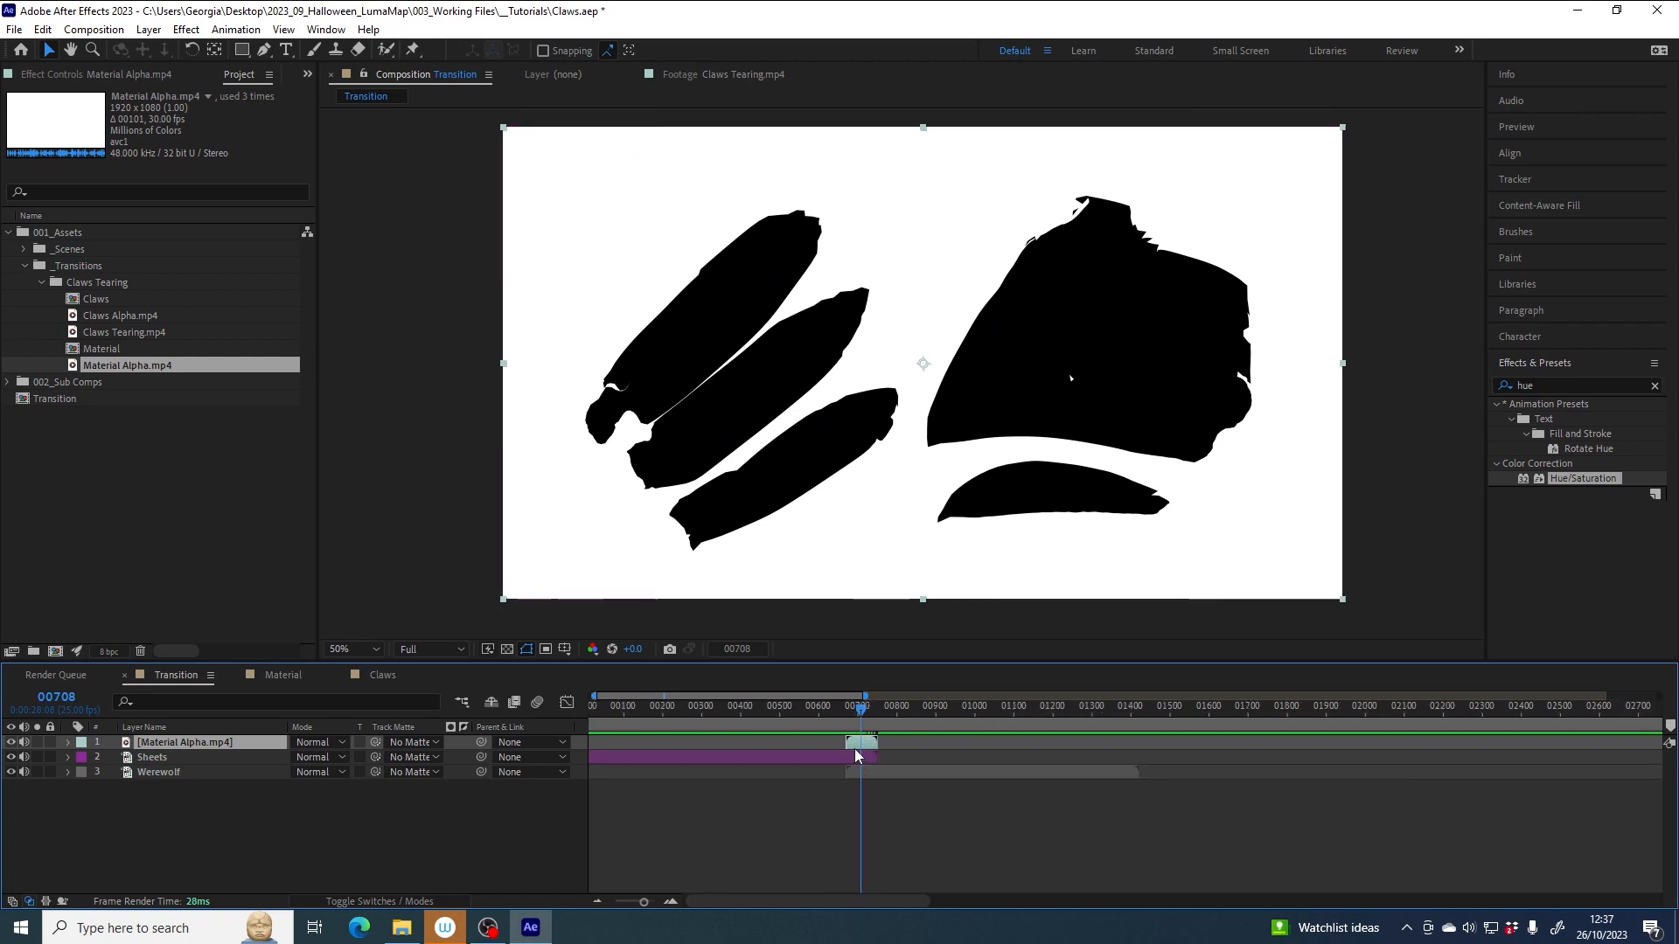
# - Set Material Alpha.mp4 as the track matte of the Sheets layer, using Luma Matte, at frame 703
pyautogui.click(792, 763)
pyautogui.scroll(2, 752, 743)
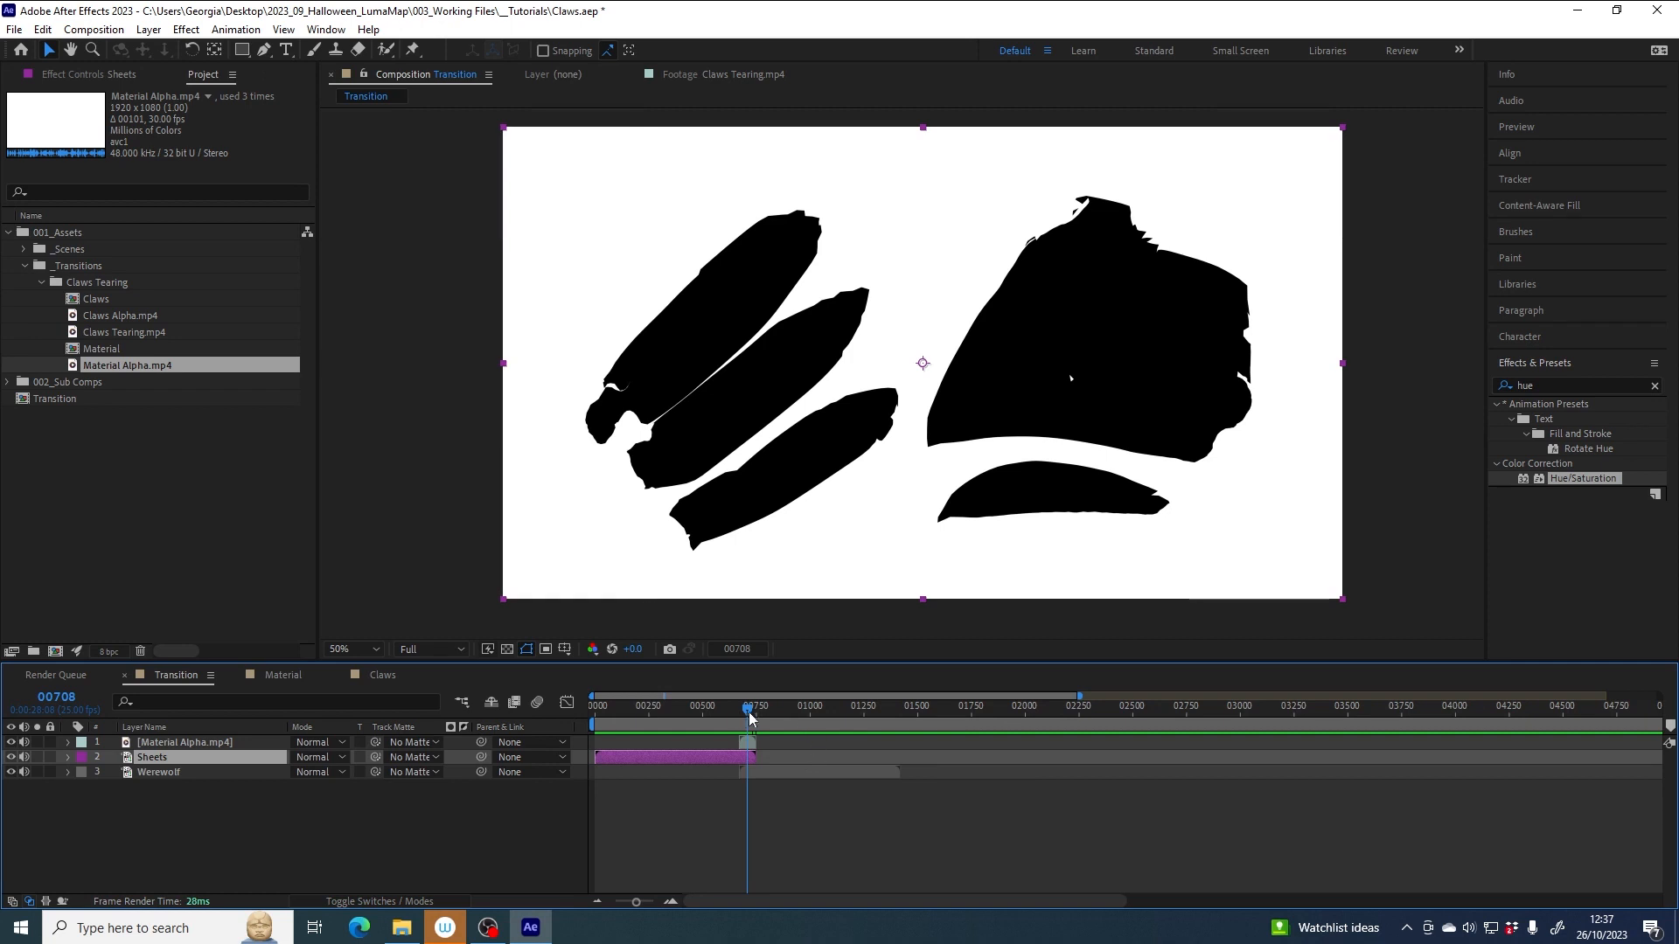
pyautogui.hscroll(-3, 739, 809)
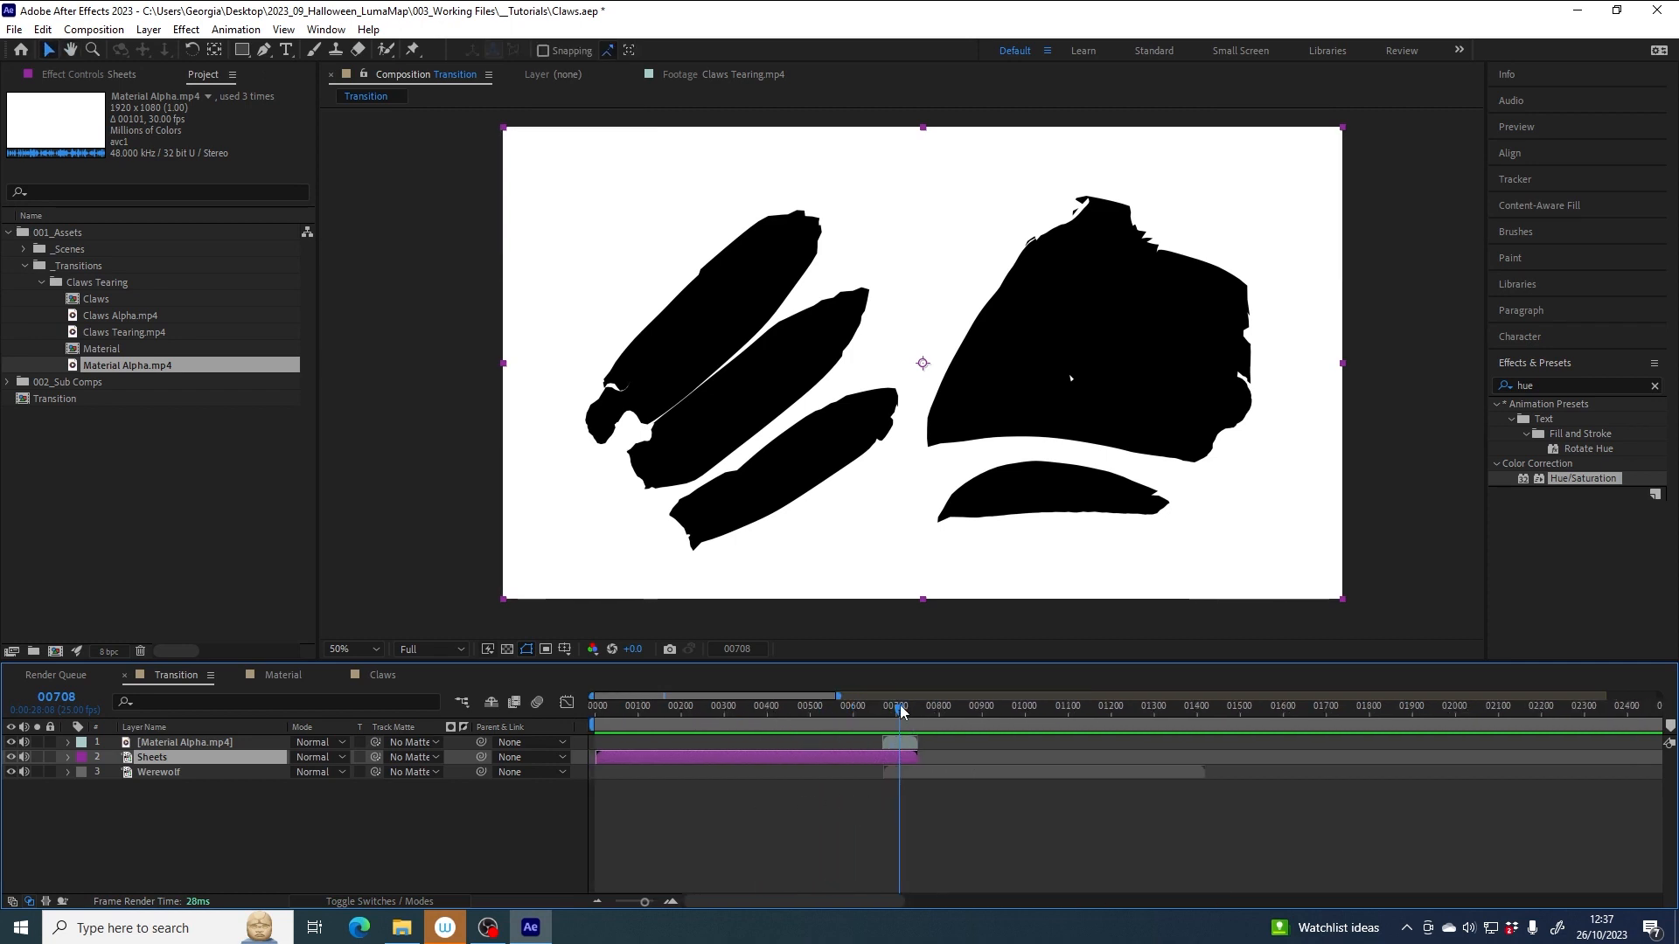
pyautogui.click(900, 708)
pyautogui.moveTo(900, 708); pyautogui.dragTo(897, 707)
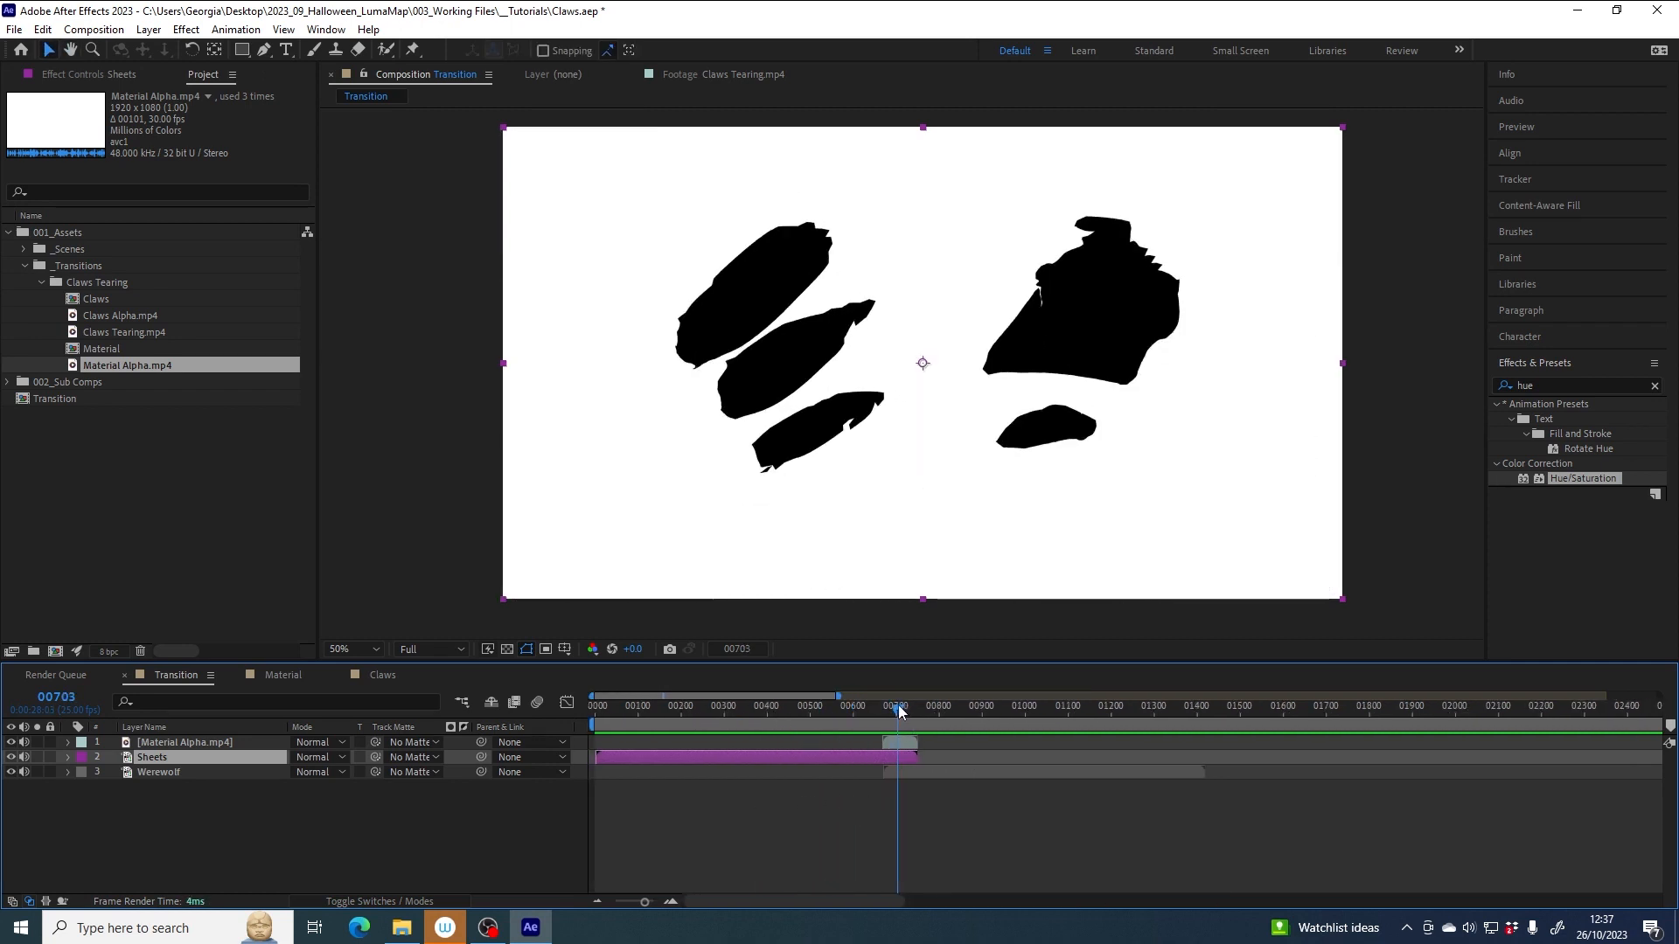
pyautogui.click(411, 758)
pyautogui.click(453, 803)
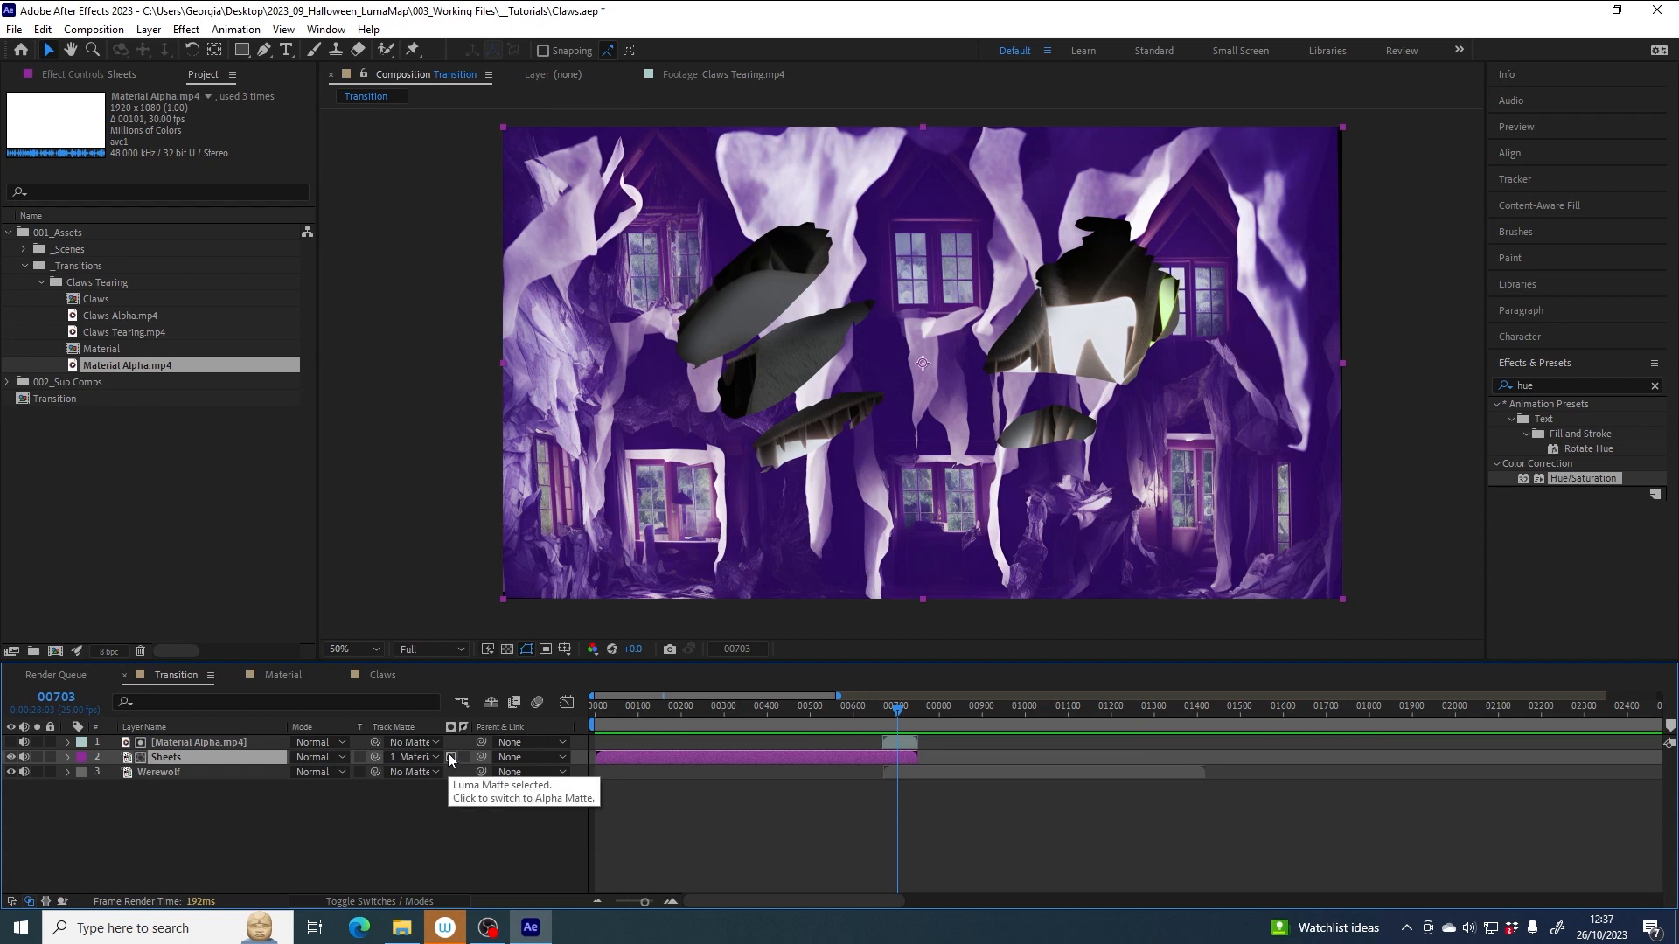
# - Compare the torn holes in the Transition composition around frames 707 to 709 with the shading in the Material composition
pyautogui.moveTo(895, 710); pyautogui.dragTo(903, 710)
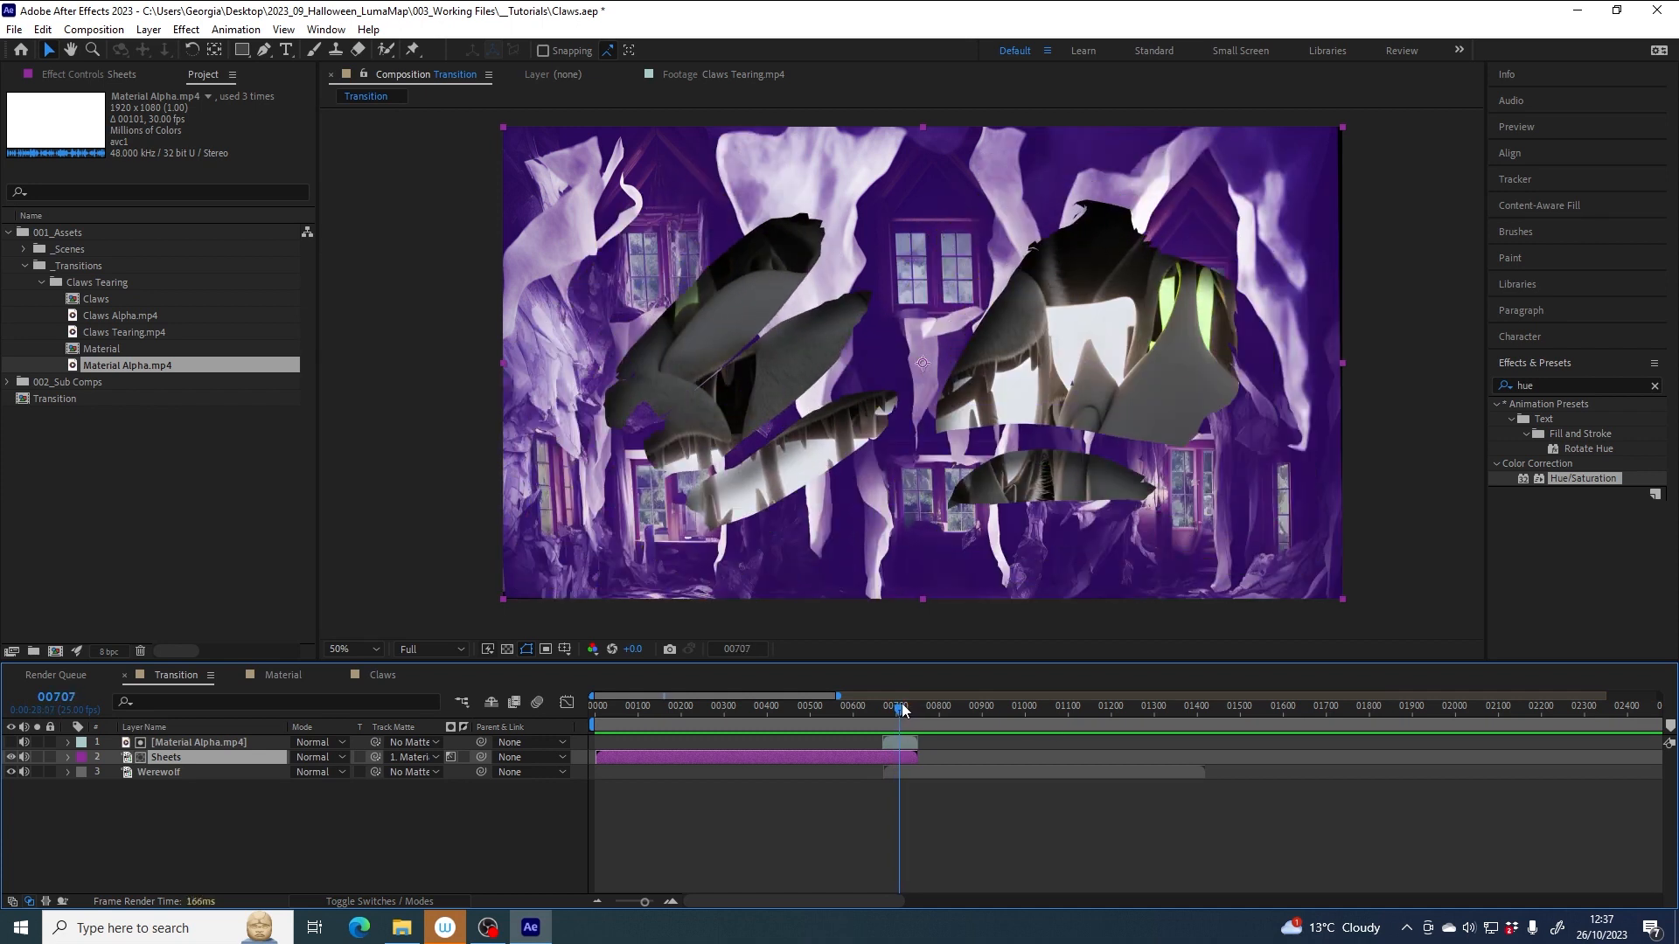
pyautogui.click(287, 677)
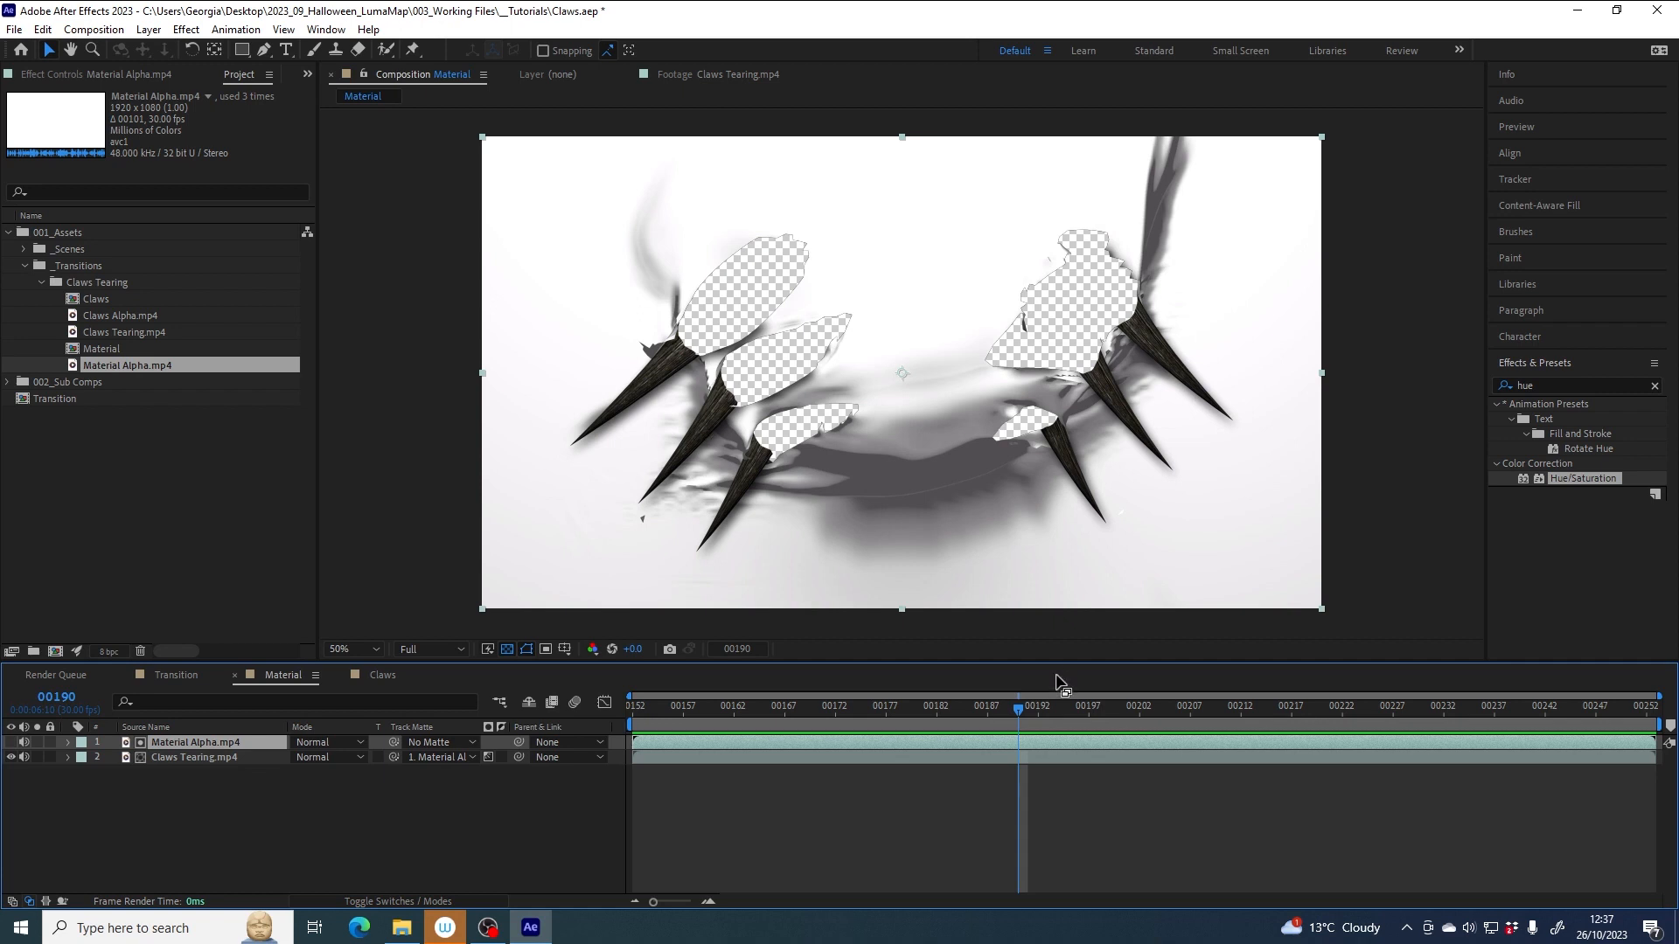
pyautogui.moveTo(1013, 708)
pyautogui.mouseDown()
pyautogui.moveTo(841, 715)
pyautogui.moveTo(1077, 689)
pyautogui.moveTo(996, 680)
pyautogui.mouseUp()
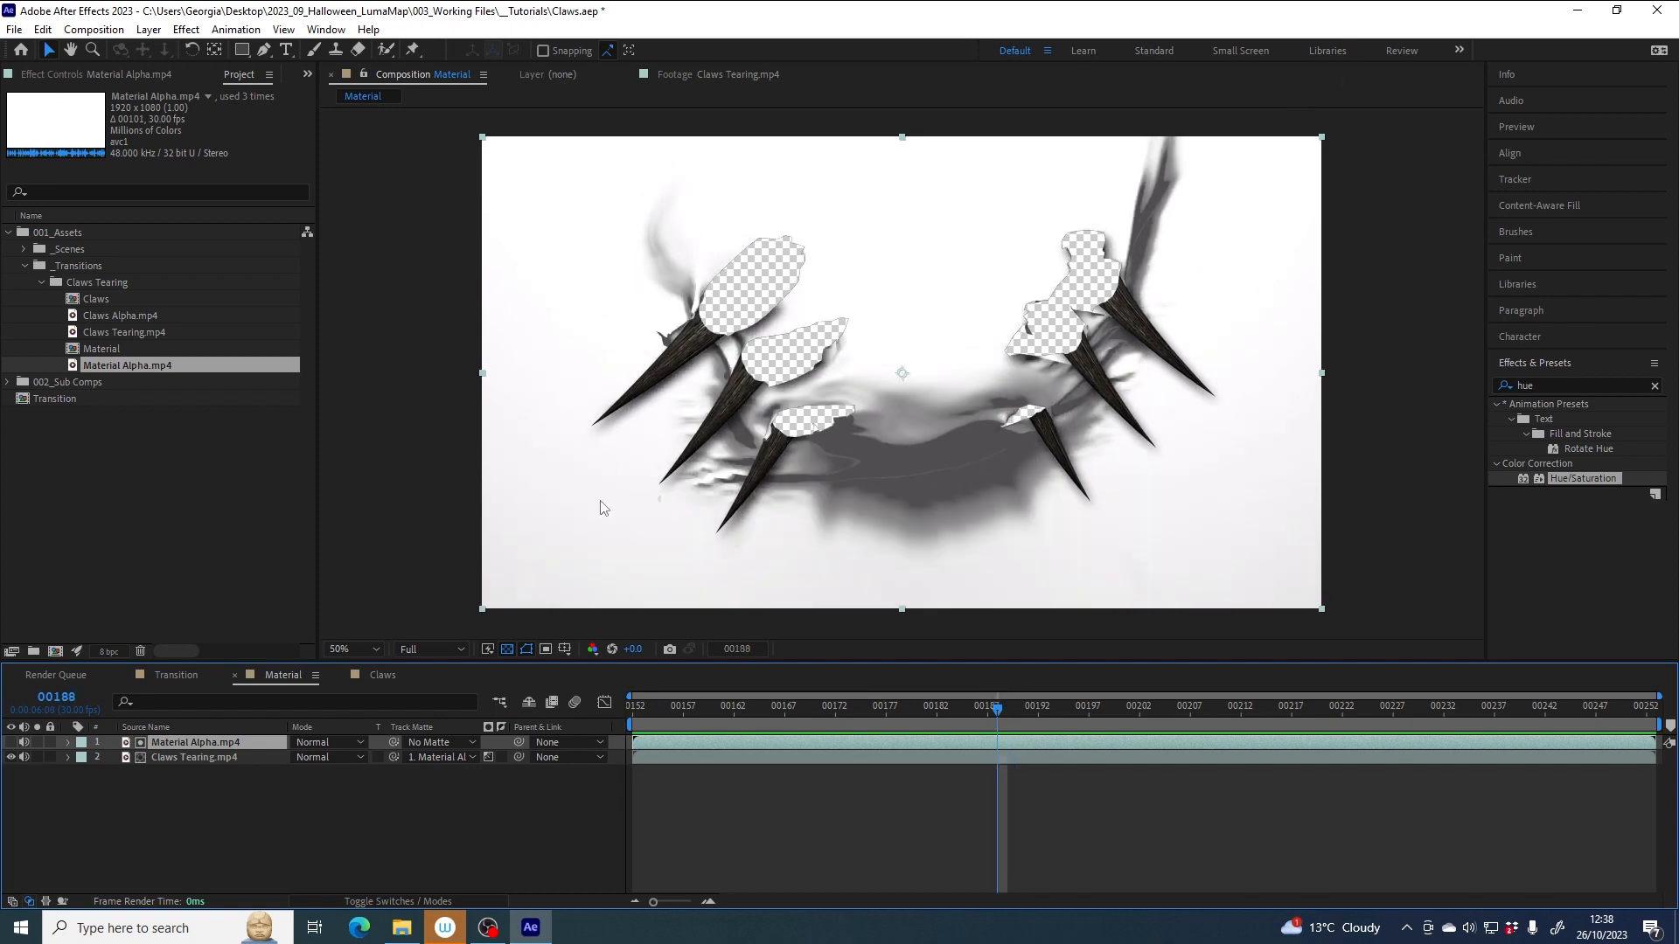
pyautogui.click(171, 675)
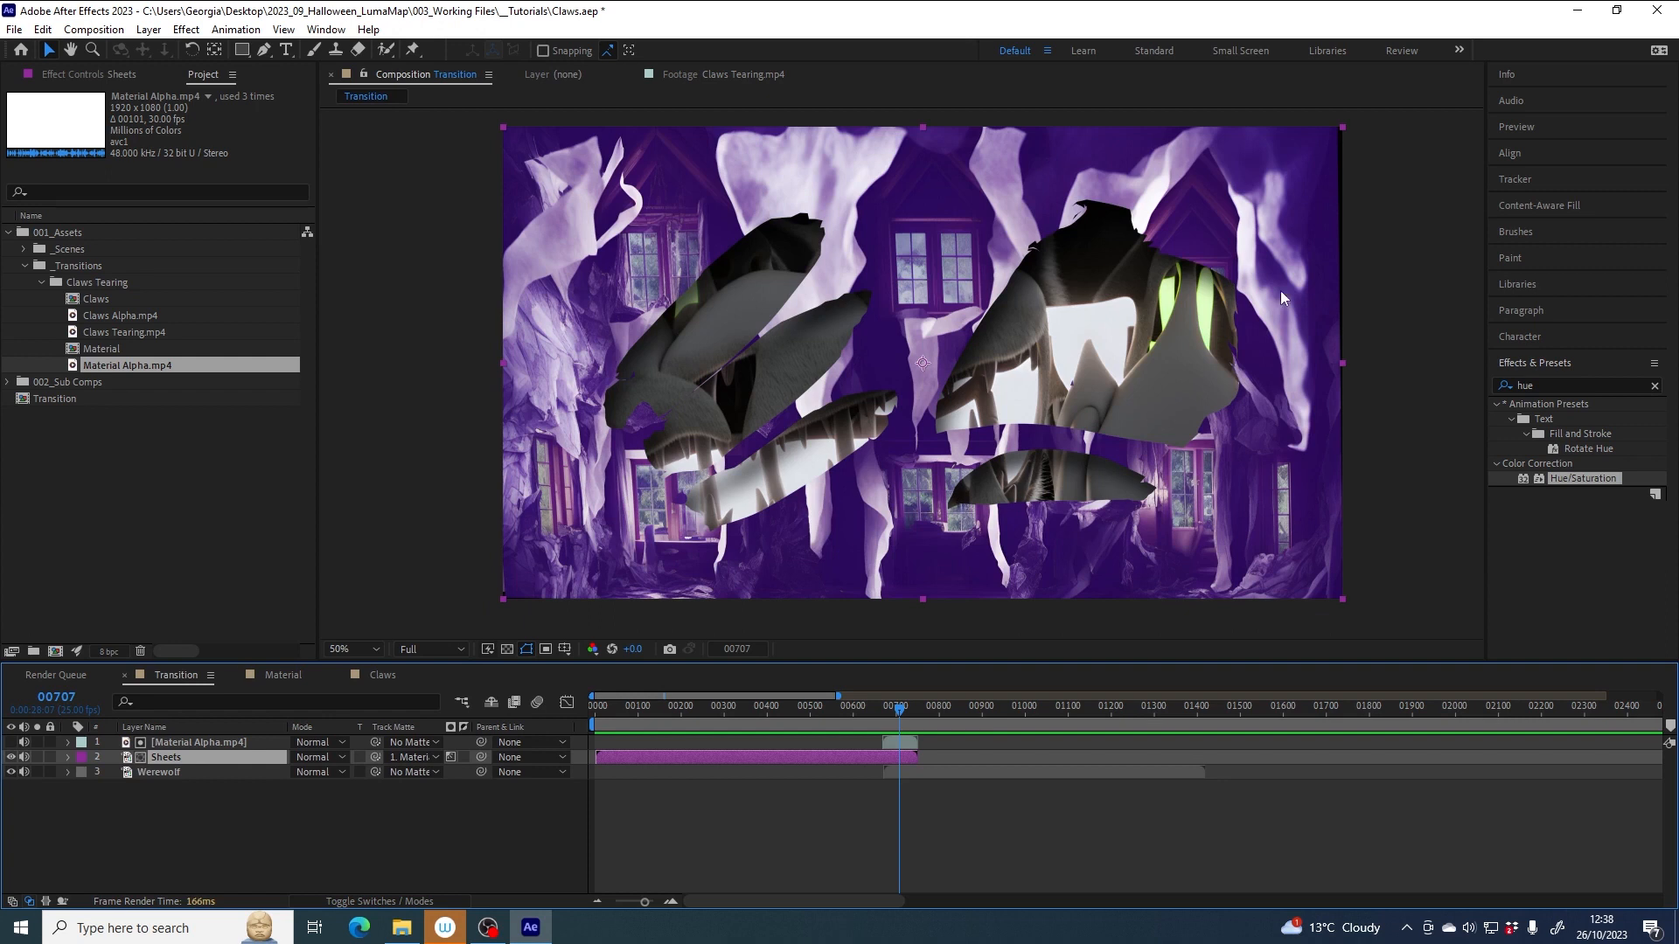
pyautogui.moveTo(899, 708); pyautogui.dragTo(903, 709)
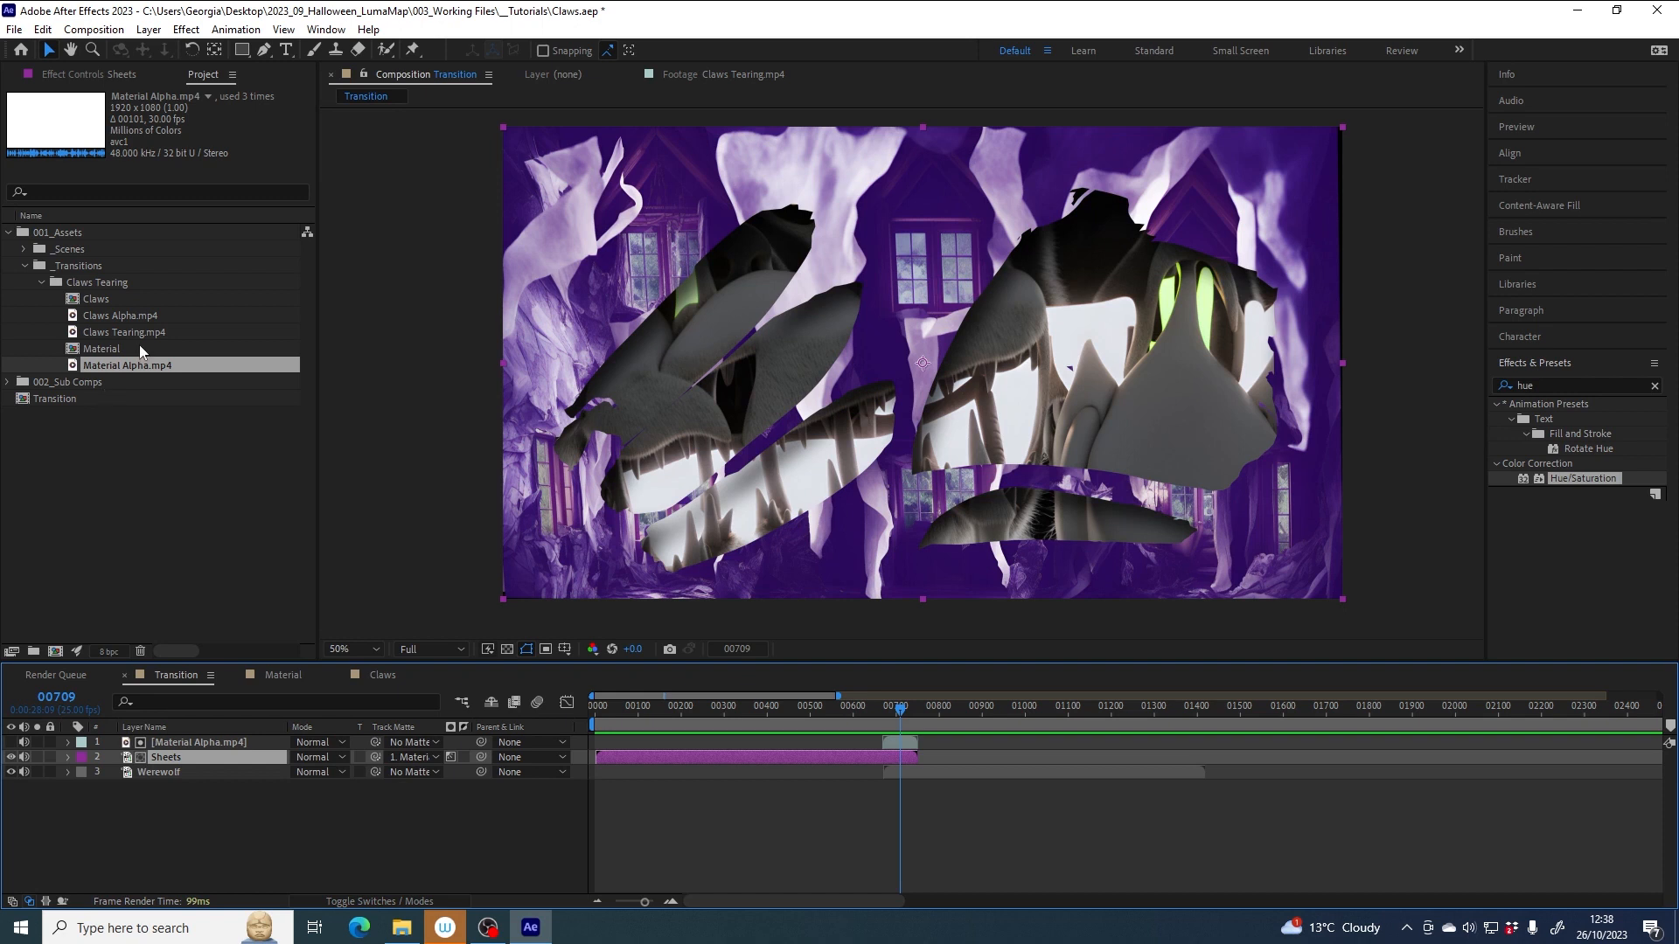
# - Add the Material composition as the top layer of Transition and align it in time with the Material Alpha.mp4 layer
pyautogui.click(95, 349)
pyautogui.moveTo(116, 348); pyautogui.dragTo(174, 738)
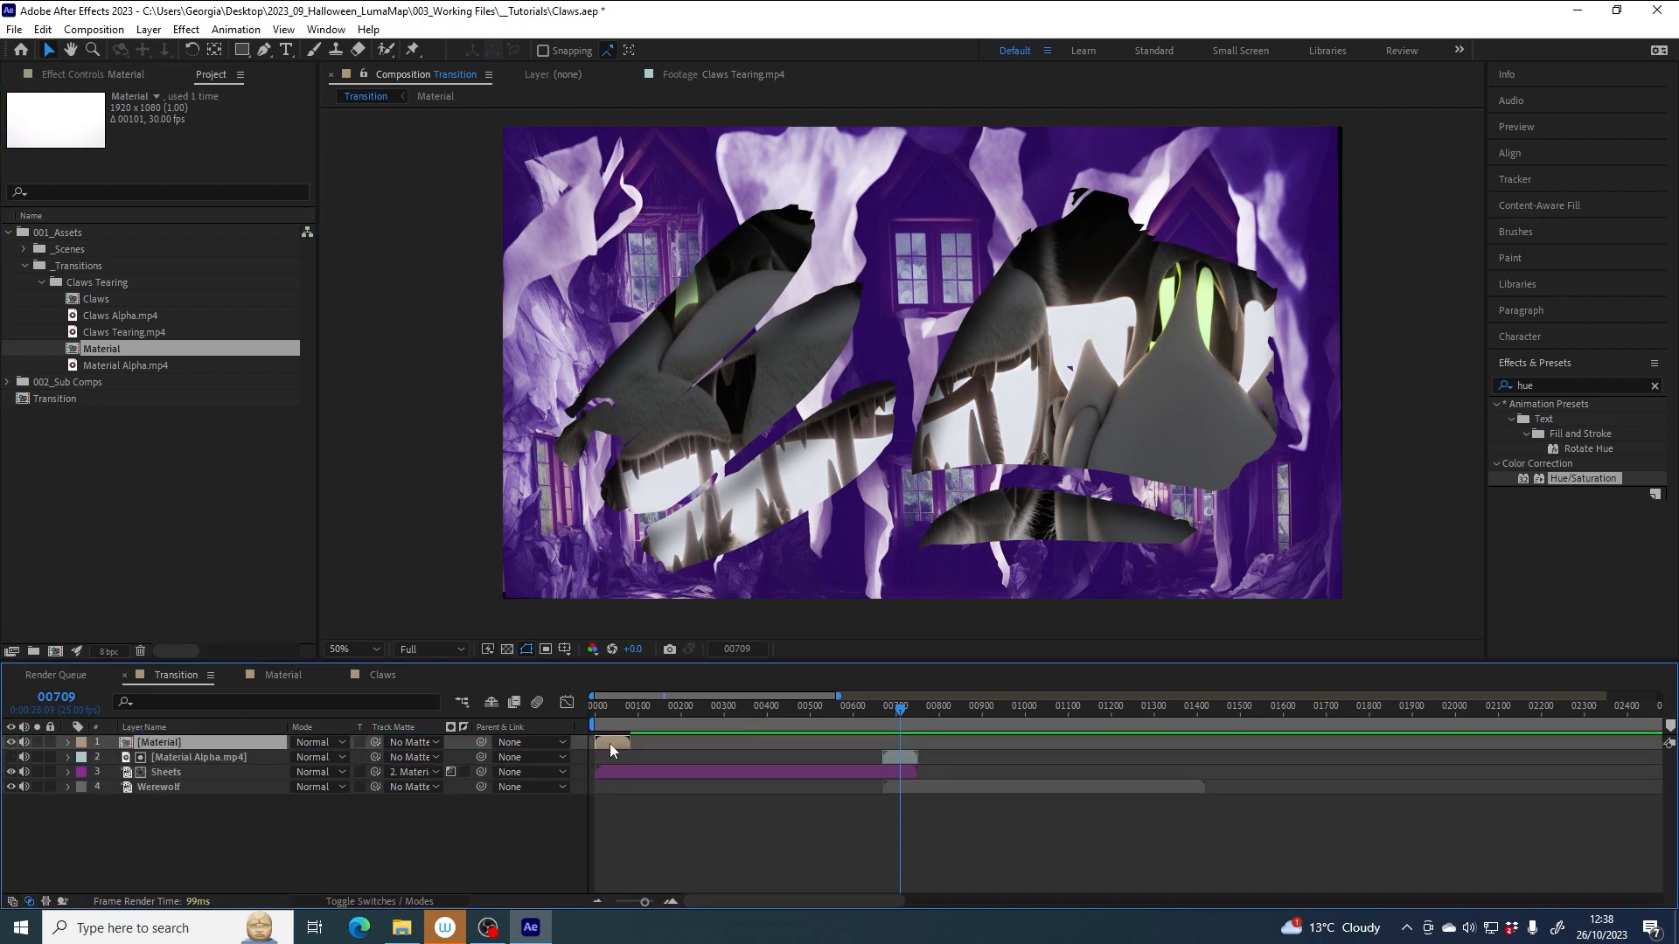
pyautogui.moveTo(610, 743); pyautogui.dragTo(895, 753)
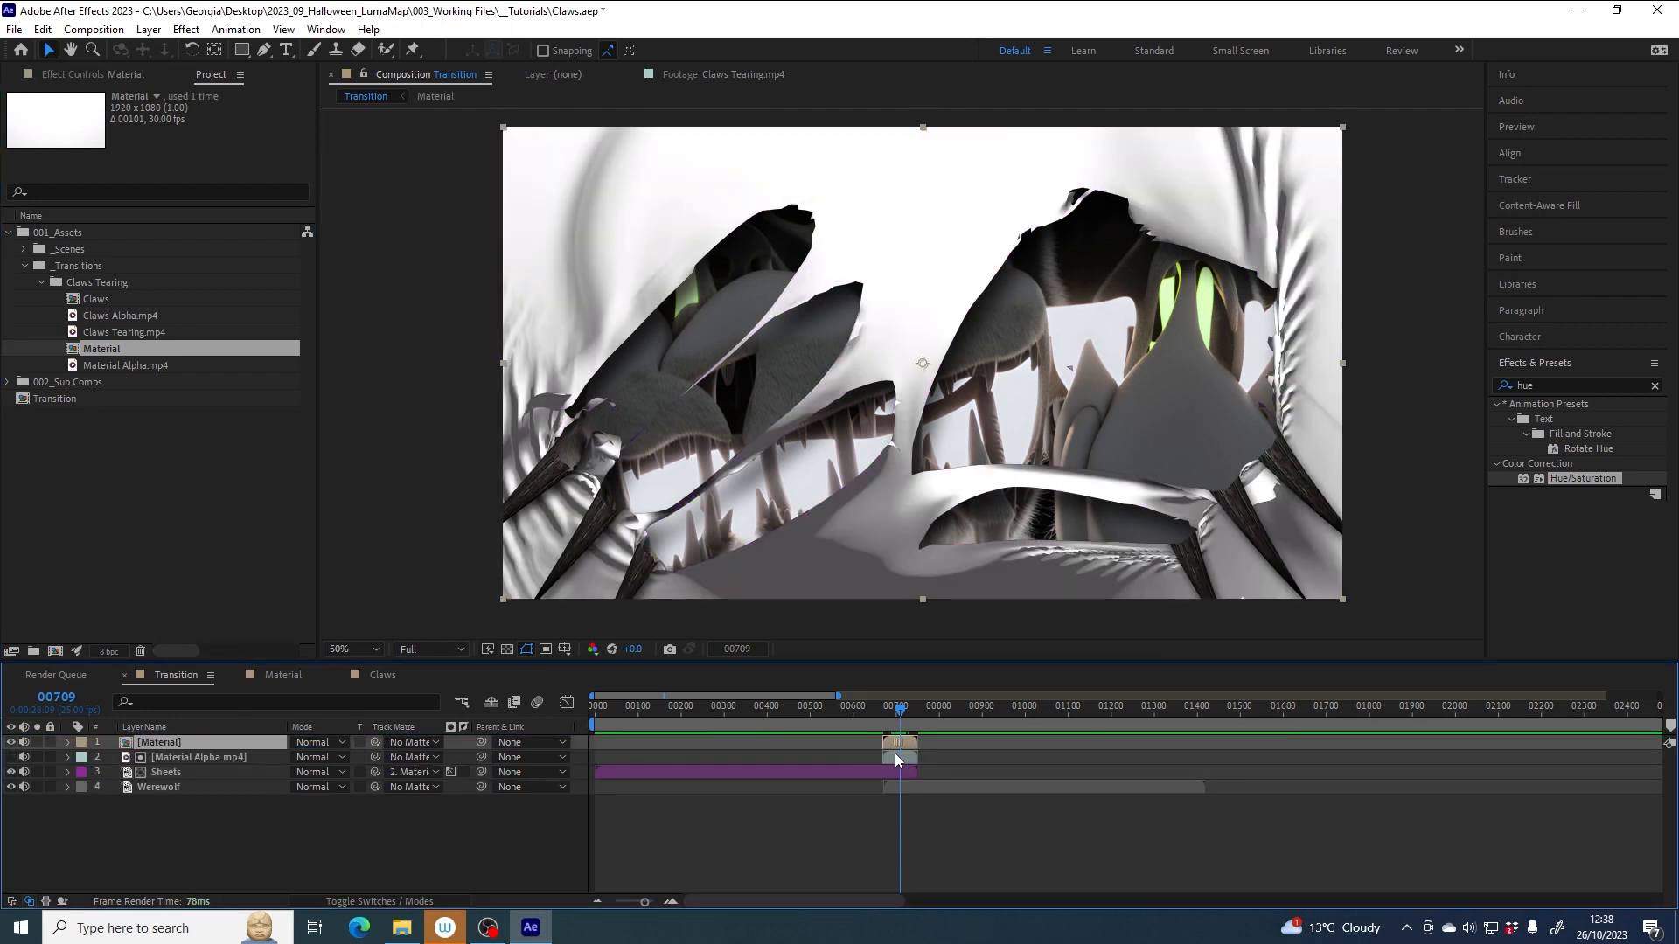
pyautogui.click(890, 753)
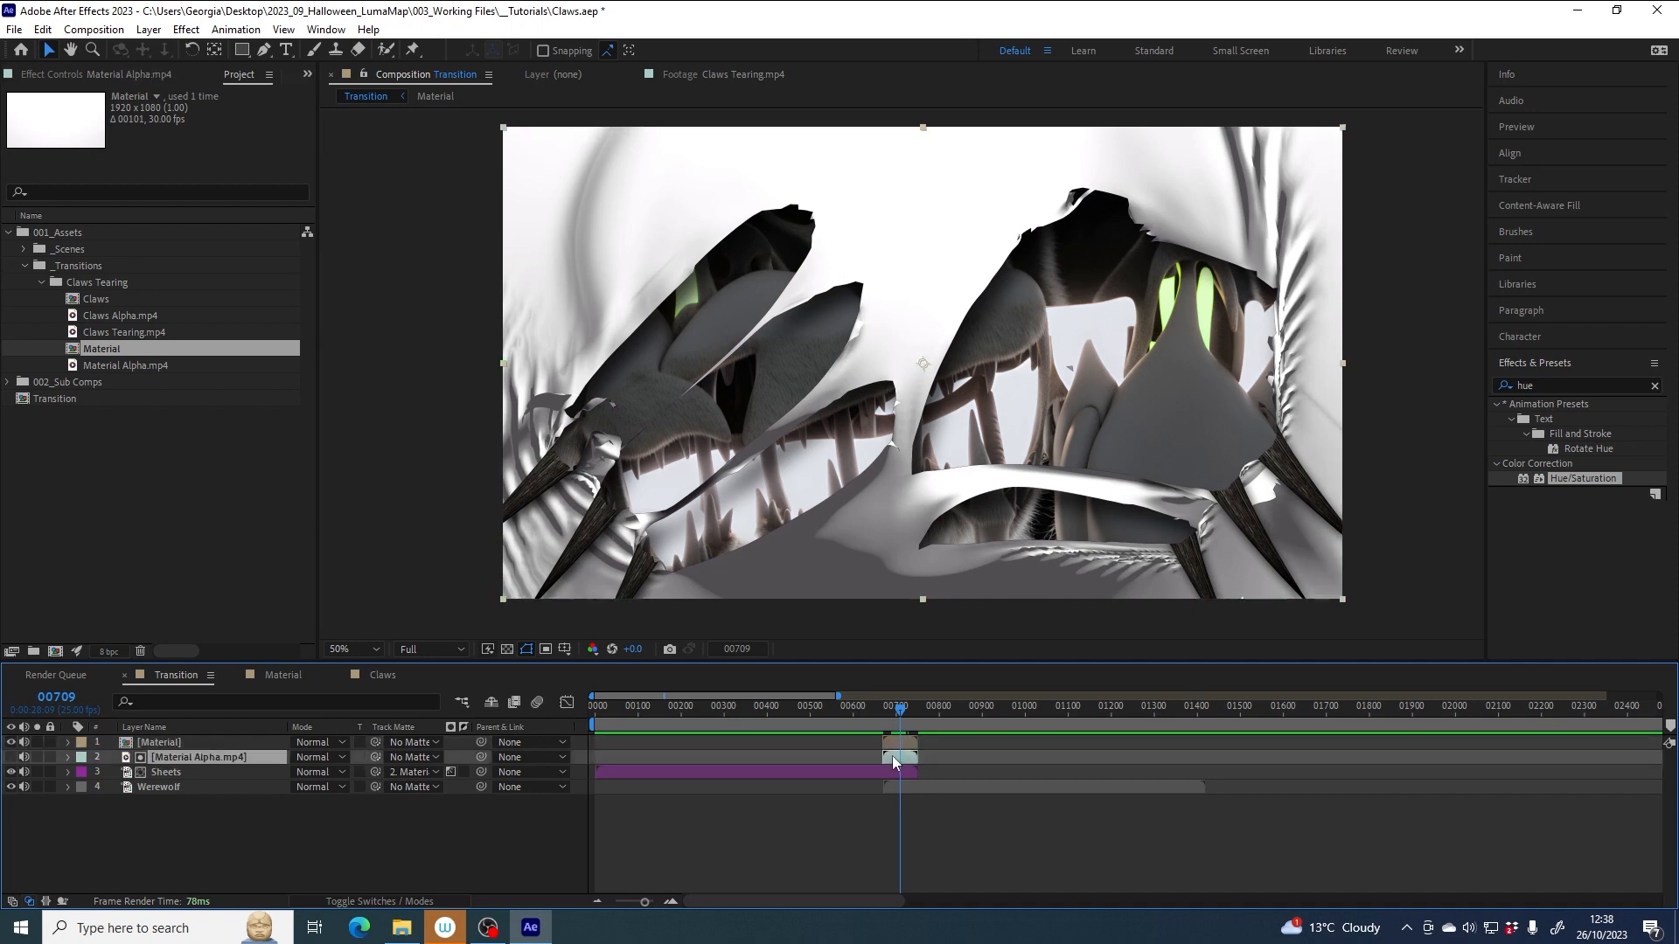
pyautogui.click(894, 744)
pyautogui.click(894, 755)
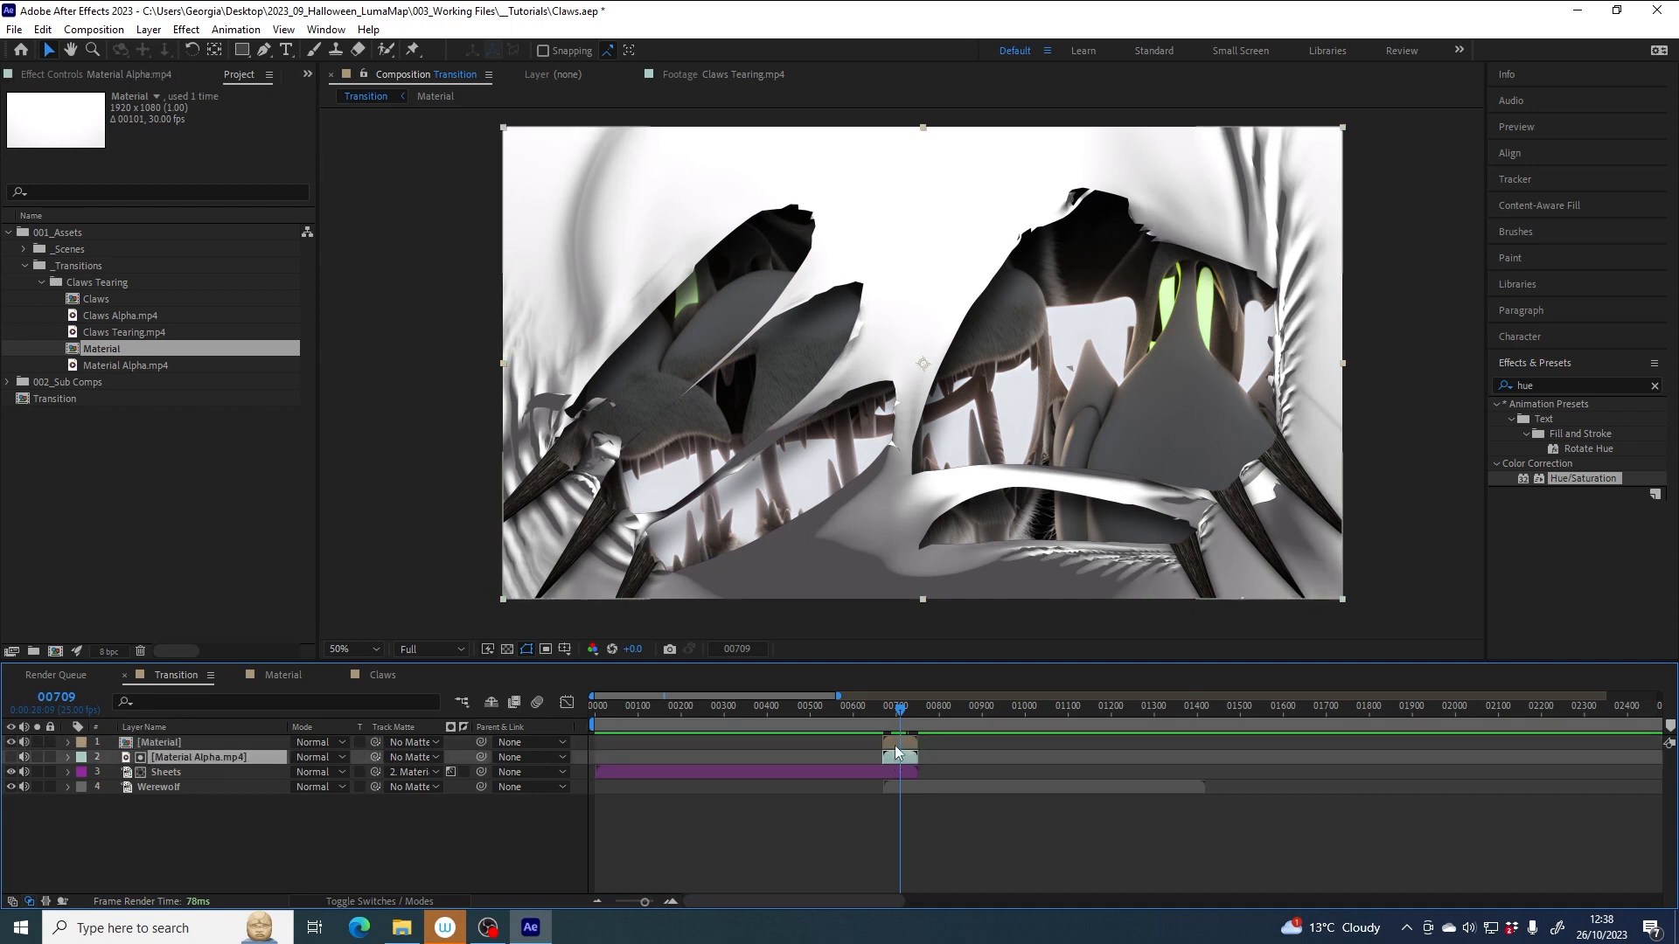
pyautogui.click(894, 743)
# - Set the Material layer's blending mode to Multiply at frame 703 and check the tear at frames 705 and 707
pyautogui.moveTo(900, 710); pyautogui.dragTo(898, 711)
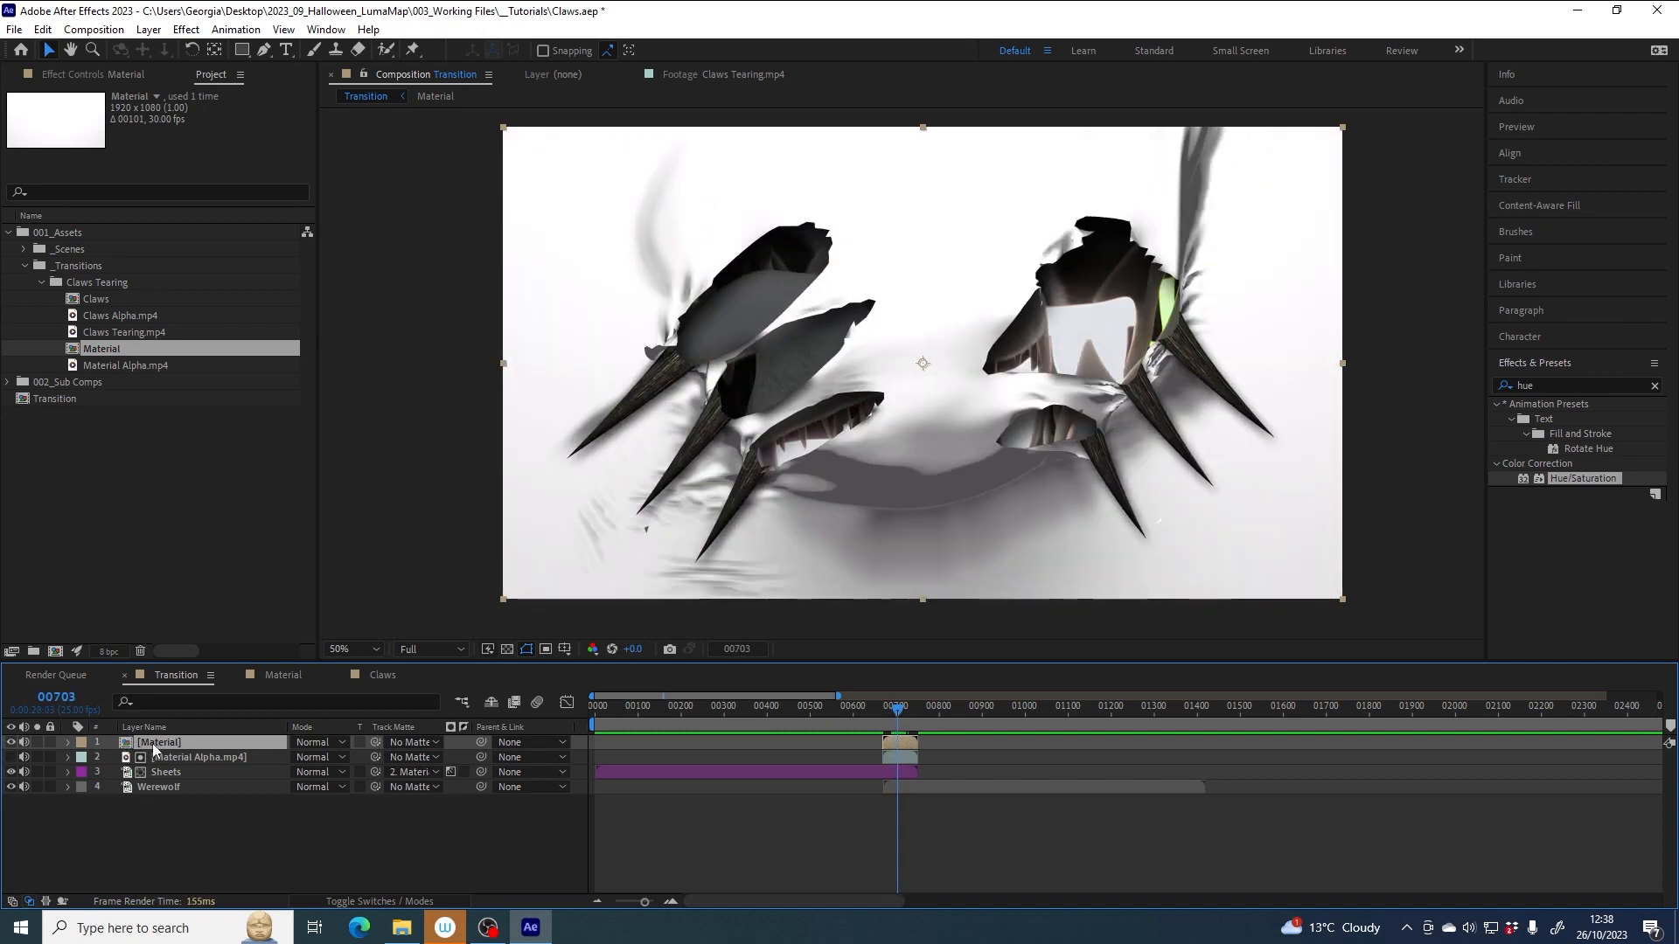
pyautogui.click(340, 744)
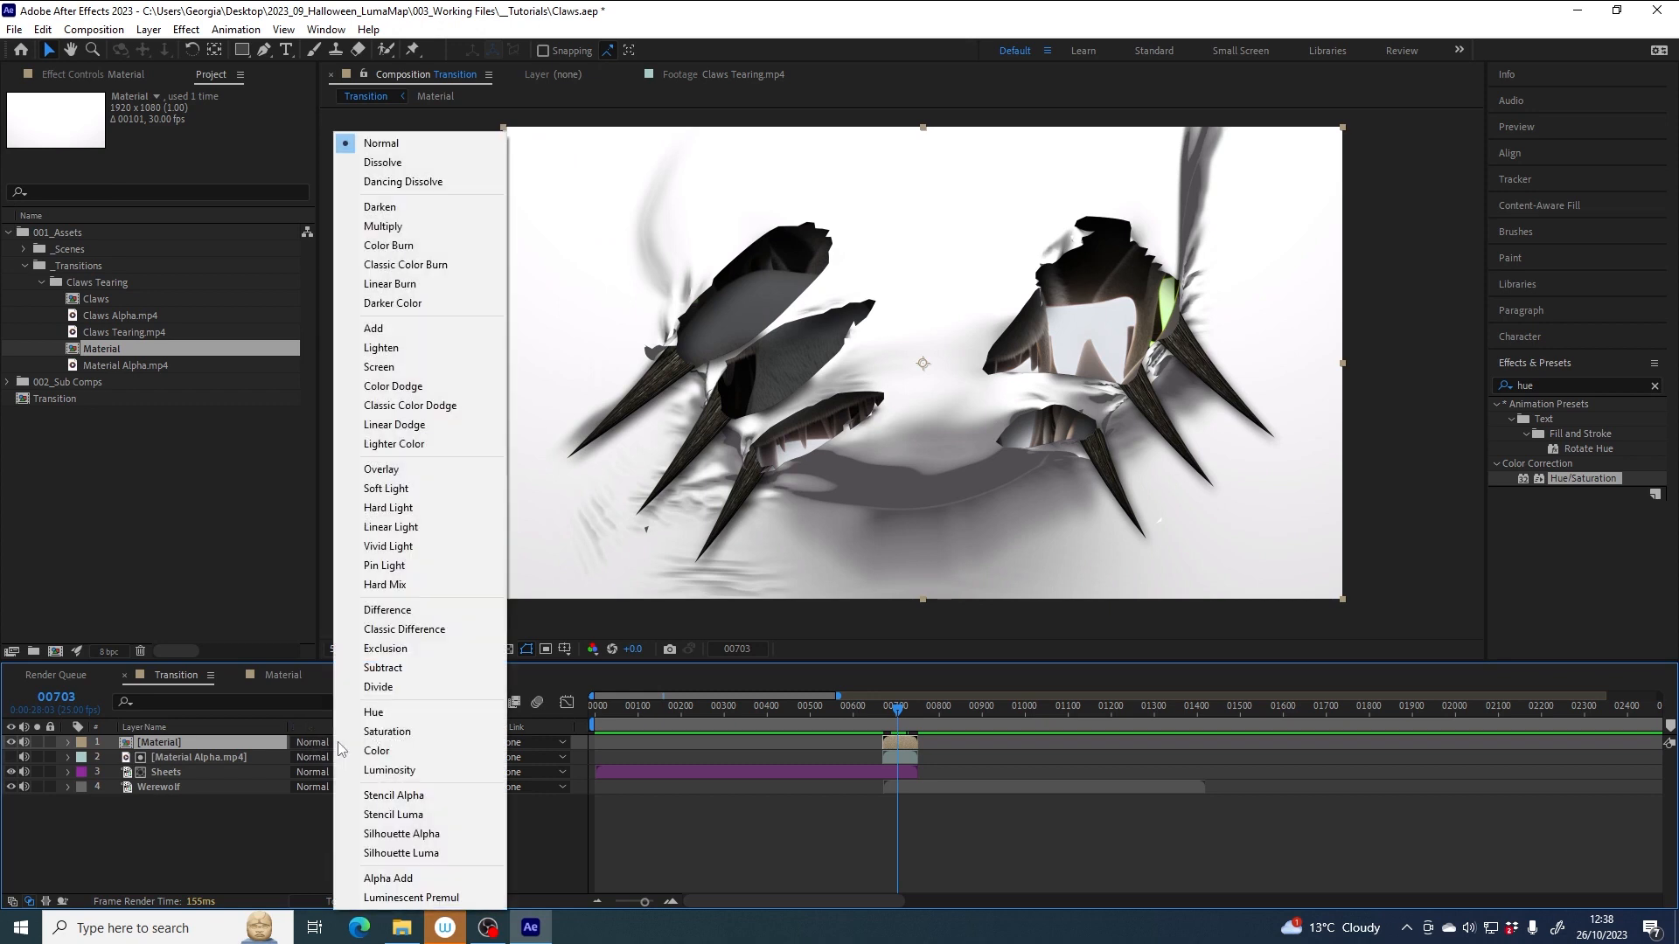
pyautogui.click(375, 229)
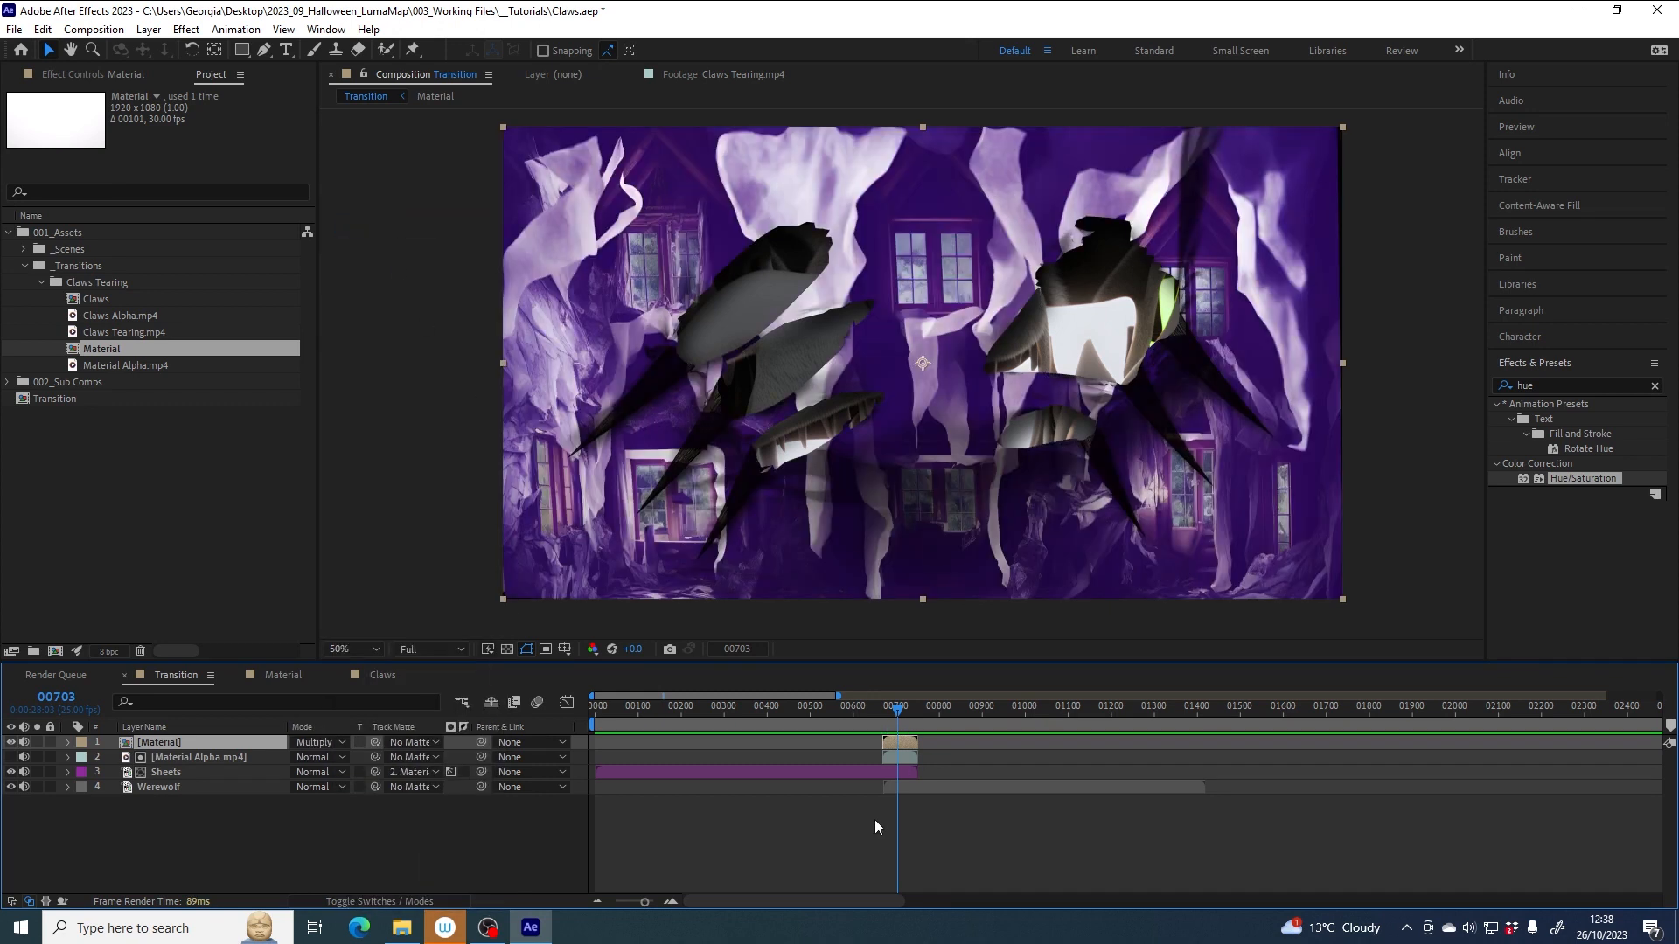
pyautogui.moveTo(897, 708); pyautogui.dragTo(900, 711)
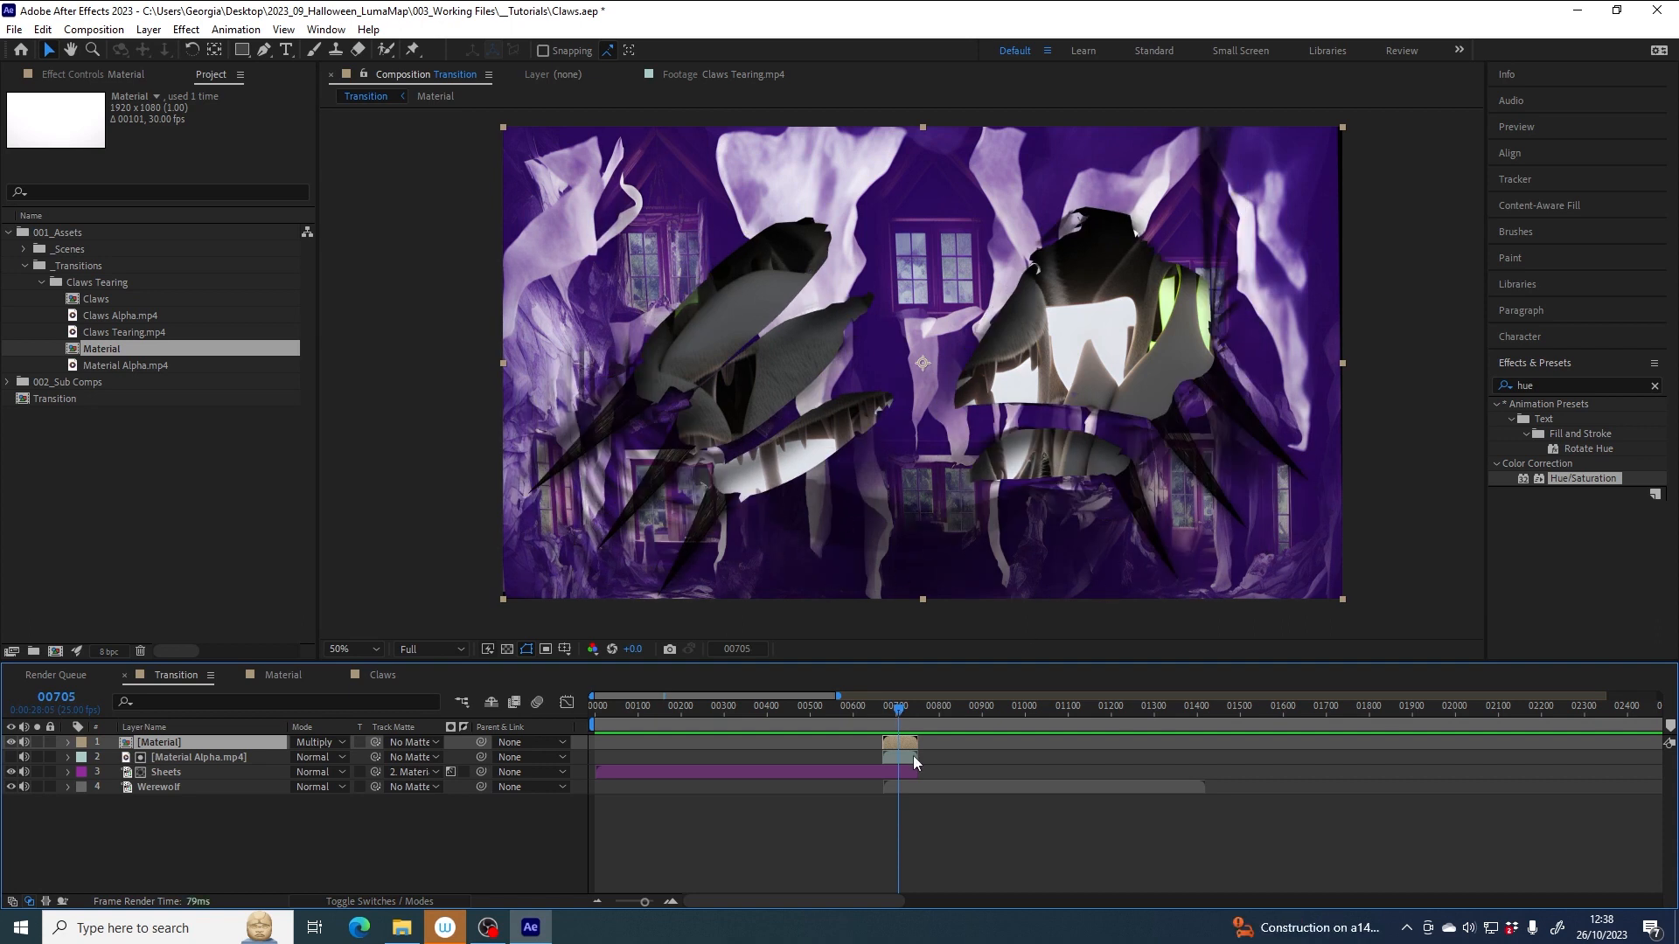
pyautogui.moveTo(899, 709); pyautogui.dragTo(900, 710)
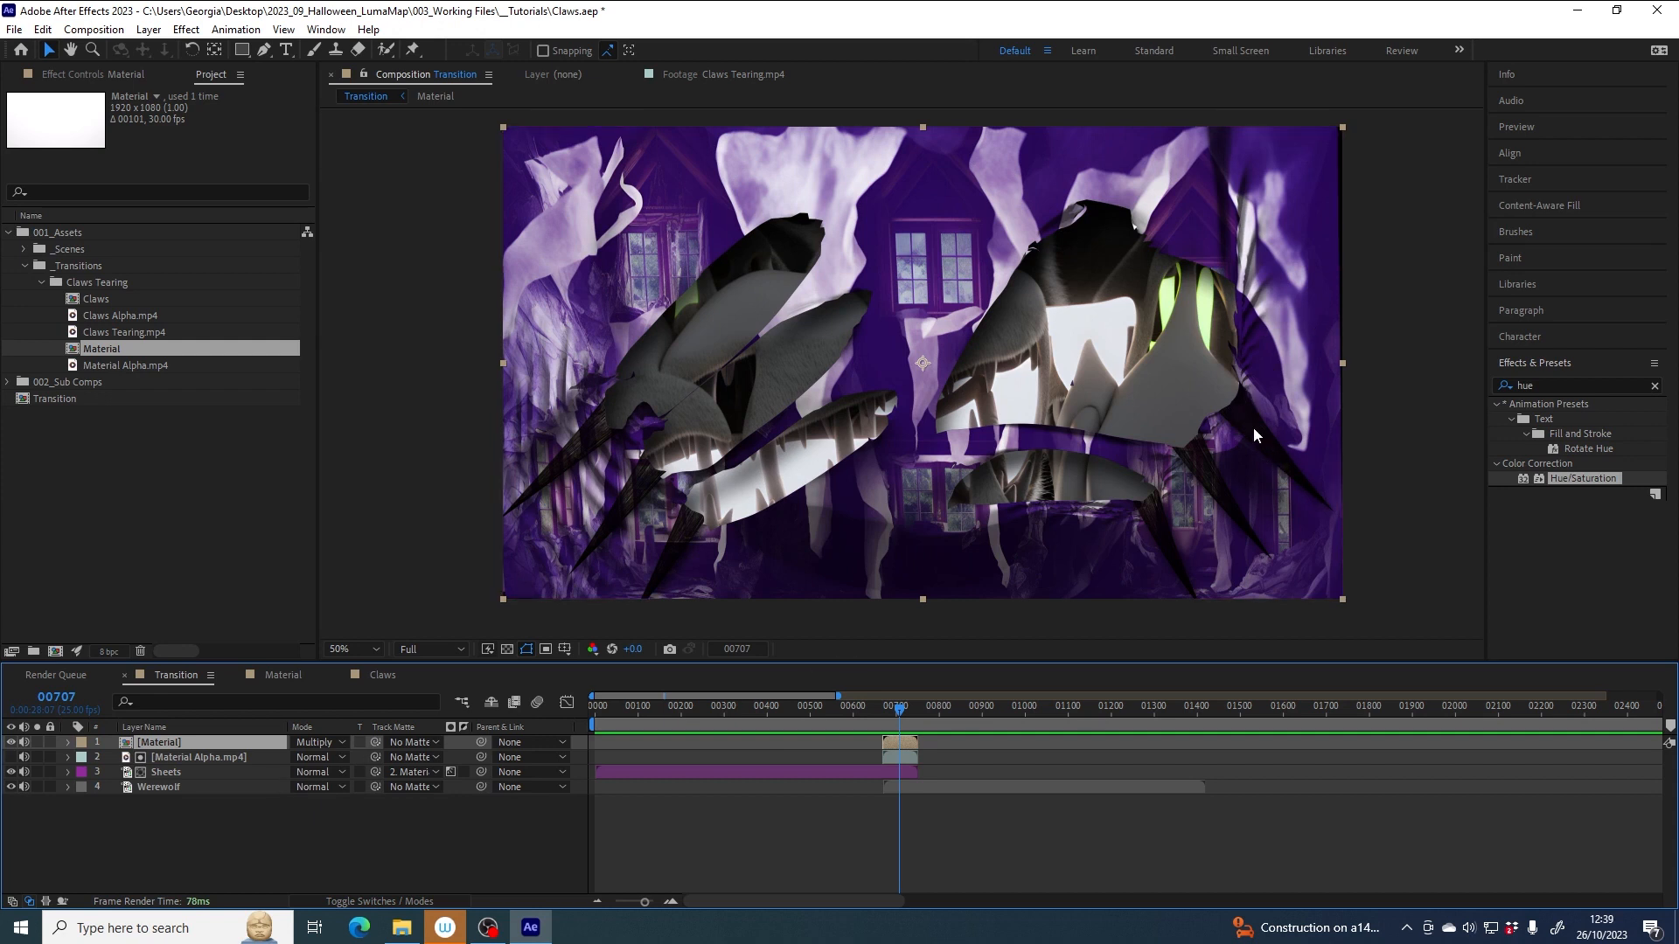
# - Add the Claws composition as the top layer of Transition, aligned in time with Material, and compare the frame with Claws hidden and shown
pyautogui.click(98, 300)
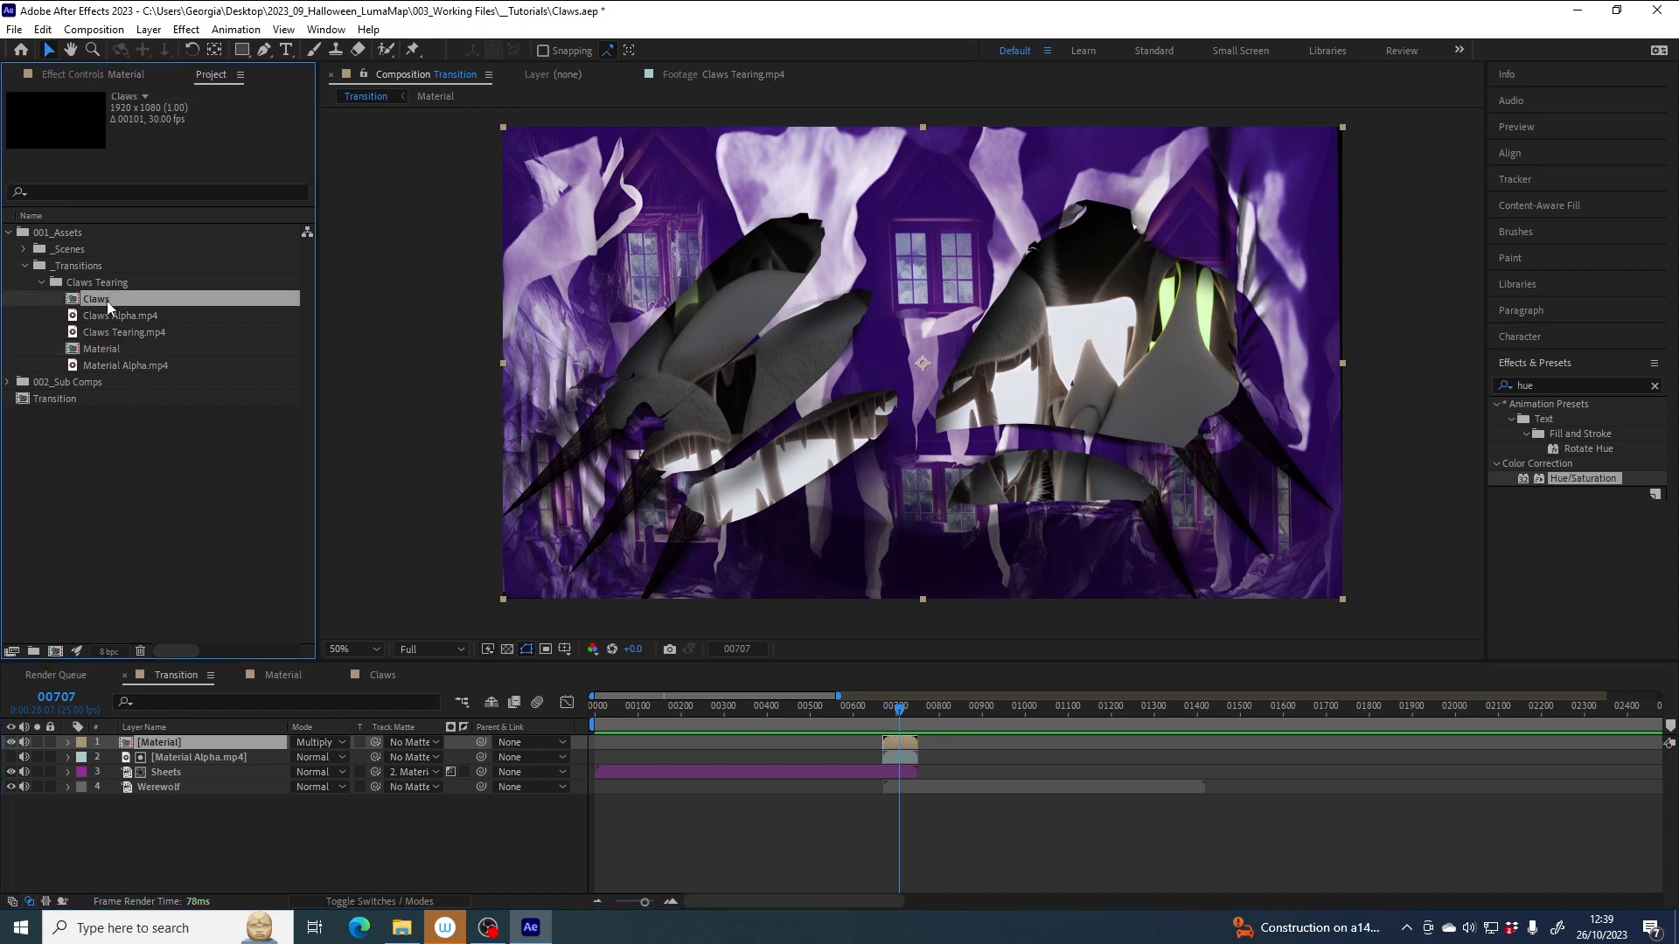
pyautogui.moveTo(103, 302); pyautogui.dragTo(896, 749)
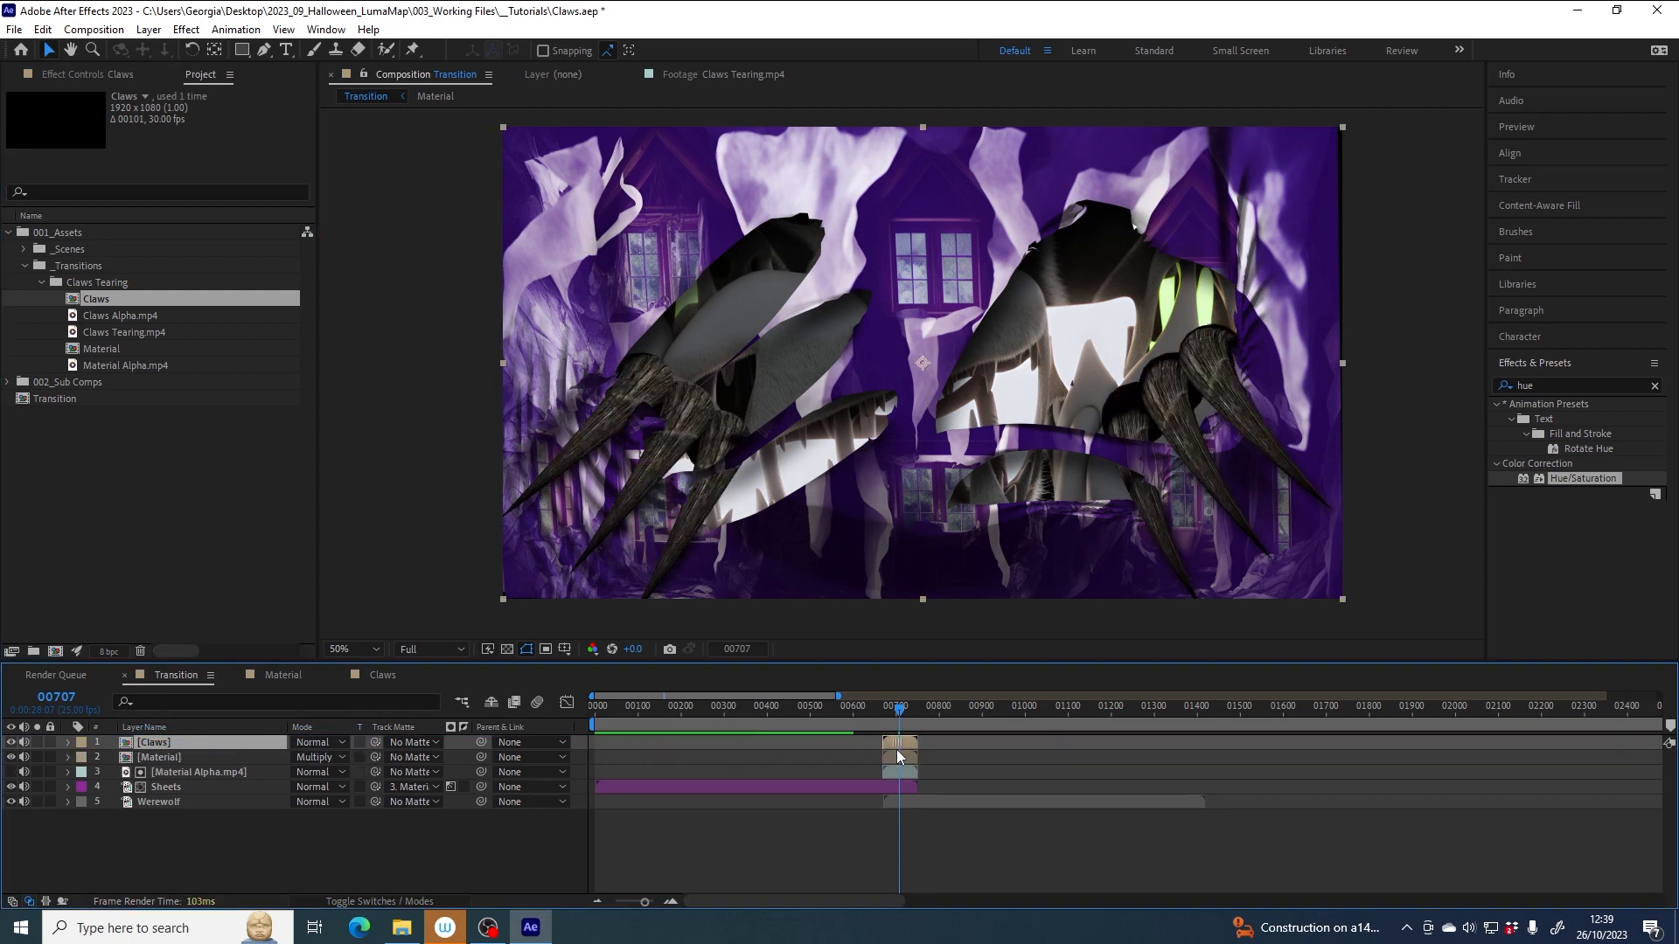
pyautogui.click(11, 744)
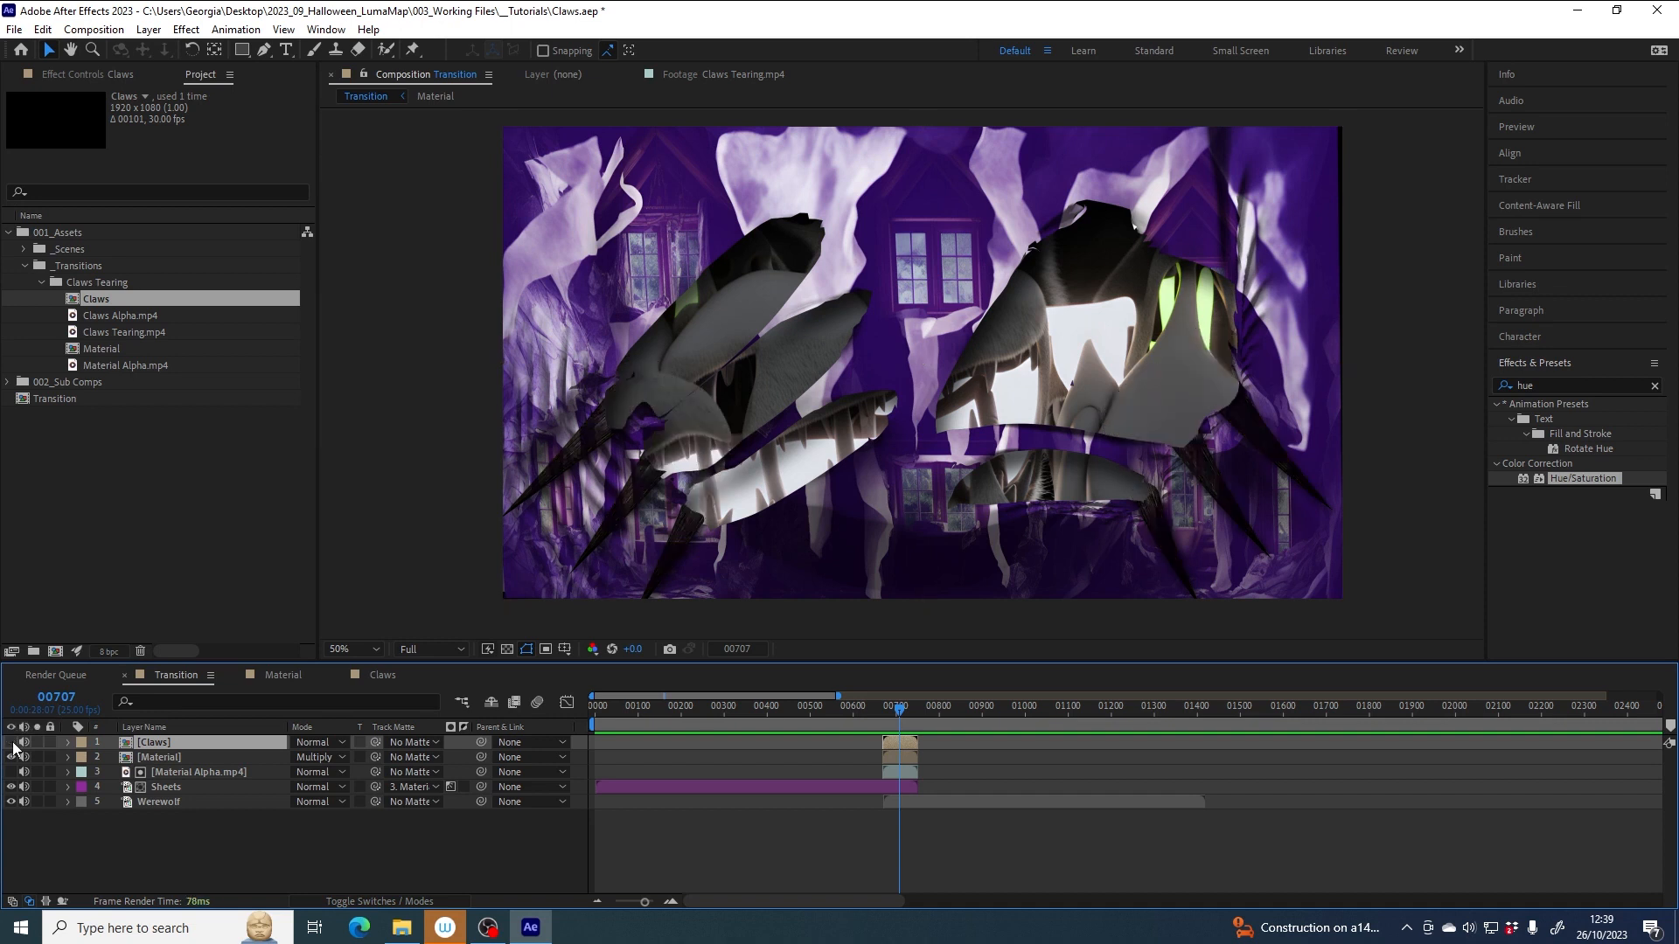
pyautogui.click(11, 743)
pyautogui.click(11, 743)
pyautogui.click(12, 743)
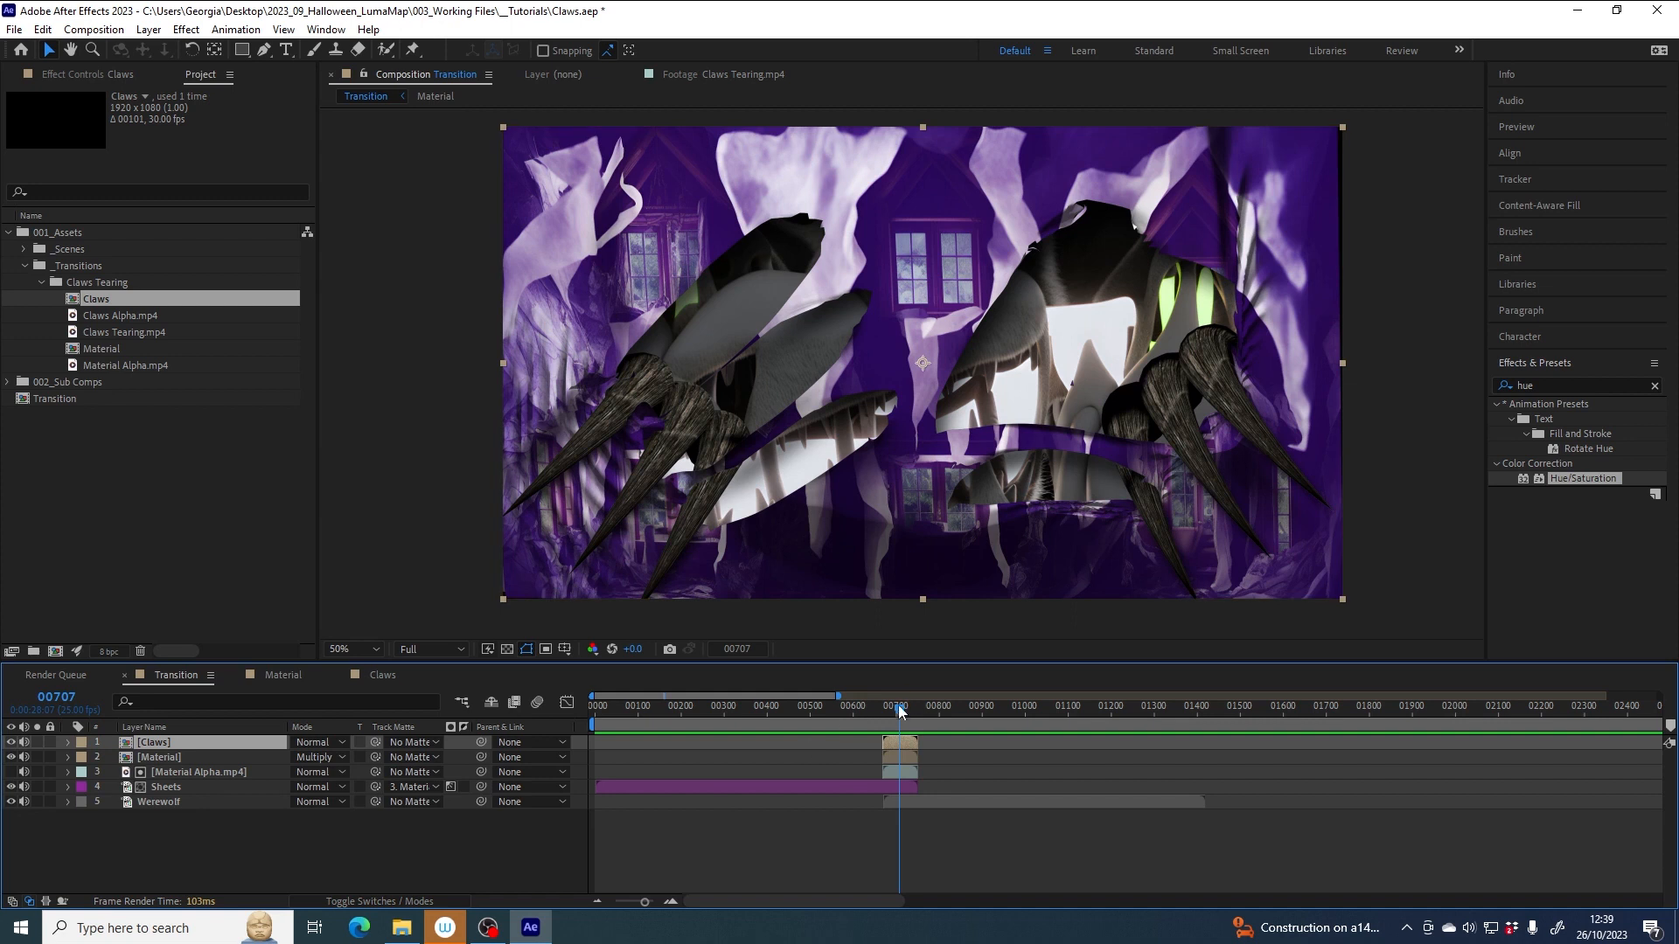